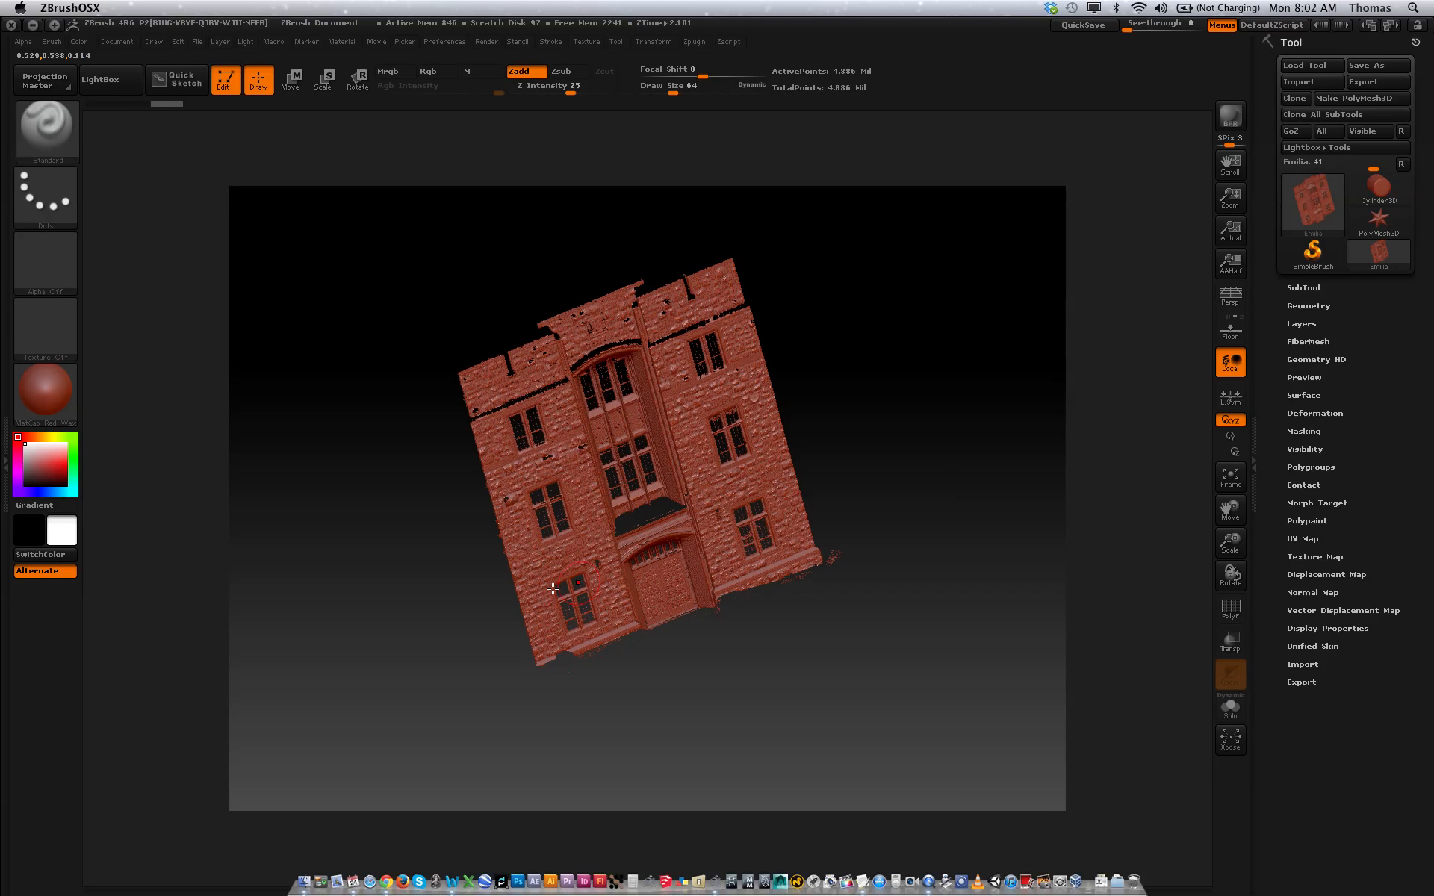
# - Examine the scanned building facade from the front, then inspect its windows, arch and stonework up close
pyautogui.moveTo(348, 509); pyautogui.dragTo(349, 446)
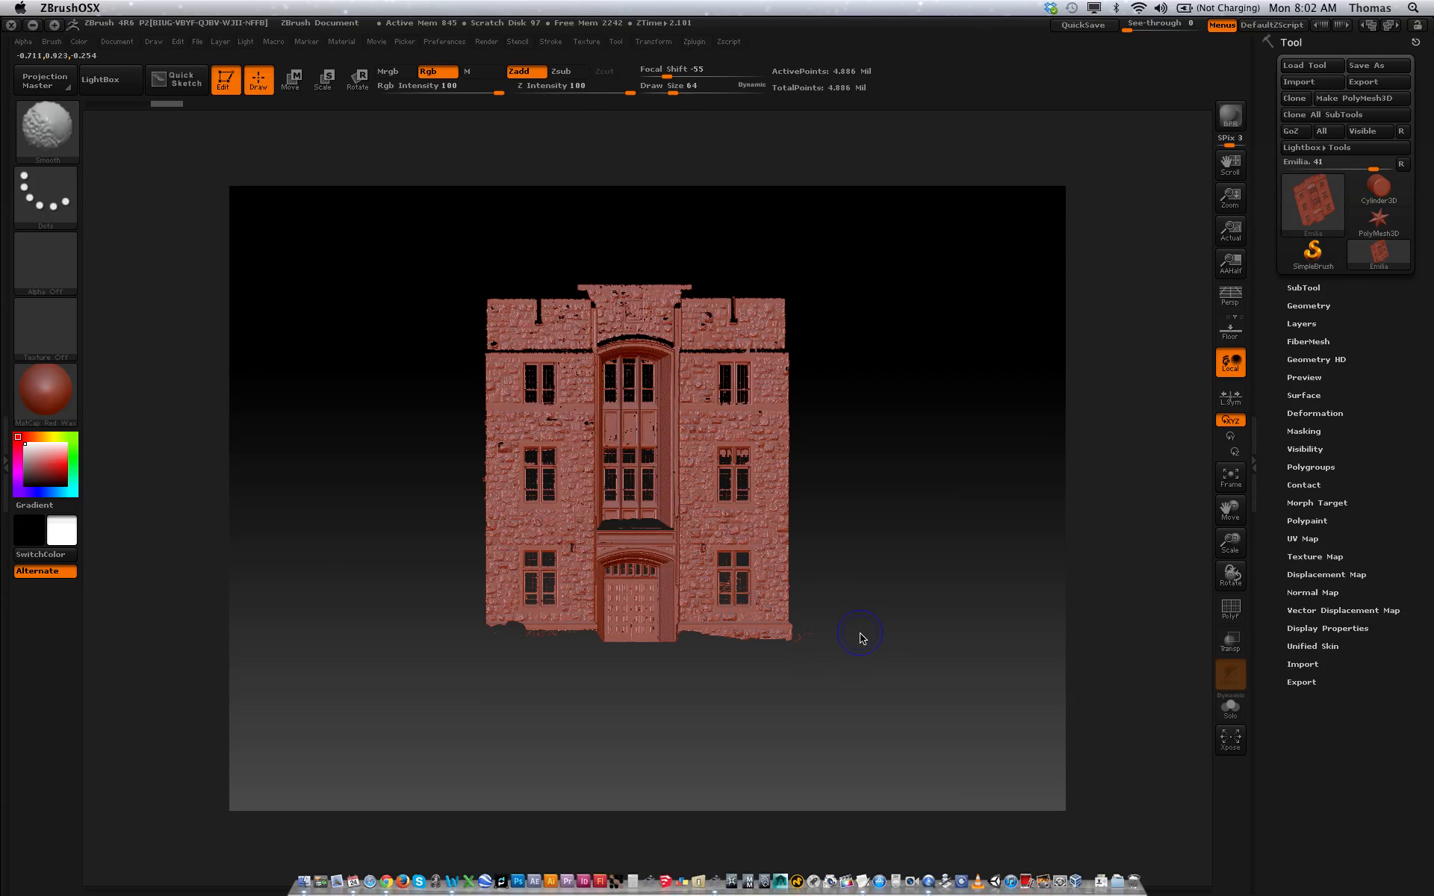
pyautogui.moveTo(851, 566)
pyautogui.mouseDown()
pyautogui.moveTo(878, 546)
pyautogui.moveTo(817, 556)
pyautogui.moveTo(835, 550)
pyautogui.mouseUp()
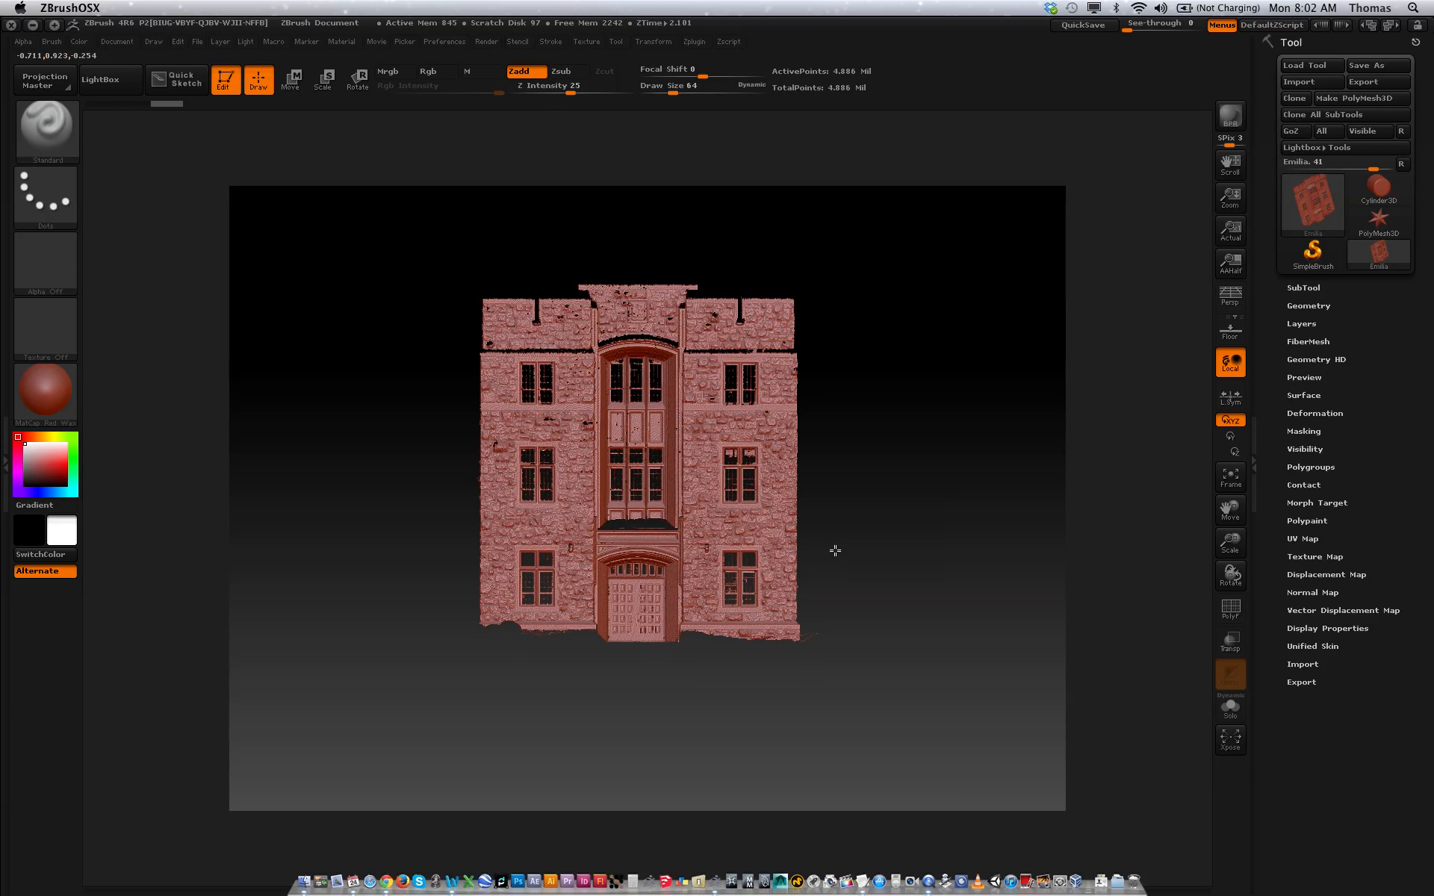
pyautogui.press('ctrl')
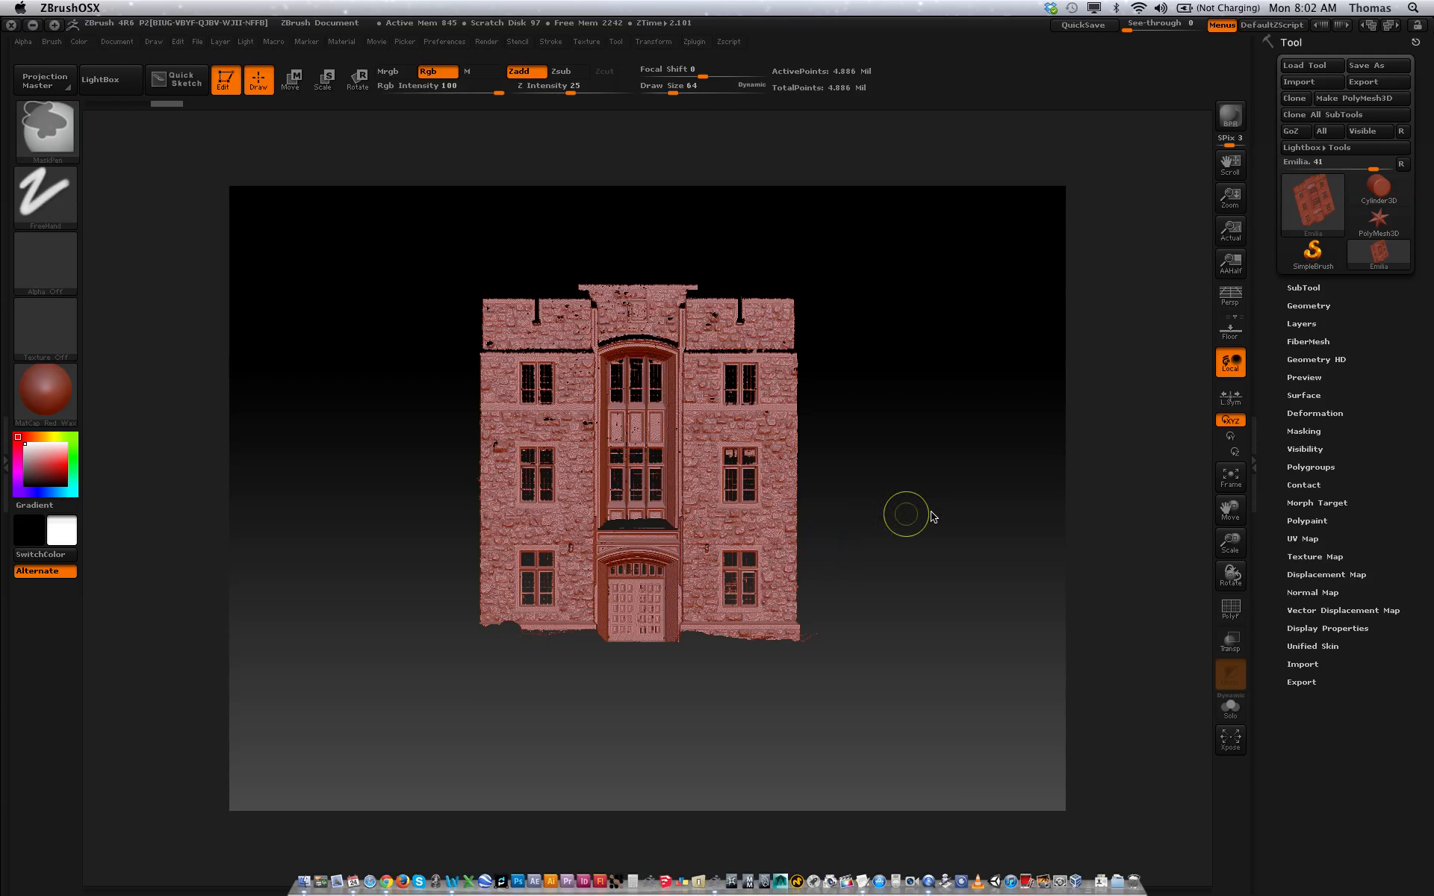
pyautogui.moveTo(930, 518)
pyautogui.keyDown('ctrl'); pyautogui.mouseDown(button='right')
pyautogui.moveTo(1017, 536)
pyautogui.moveTo(961, 518)
pyautogui.mouseUp(button='right'); pyautogui.keyUp('ctrl')
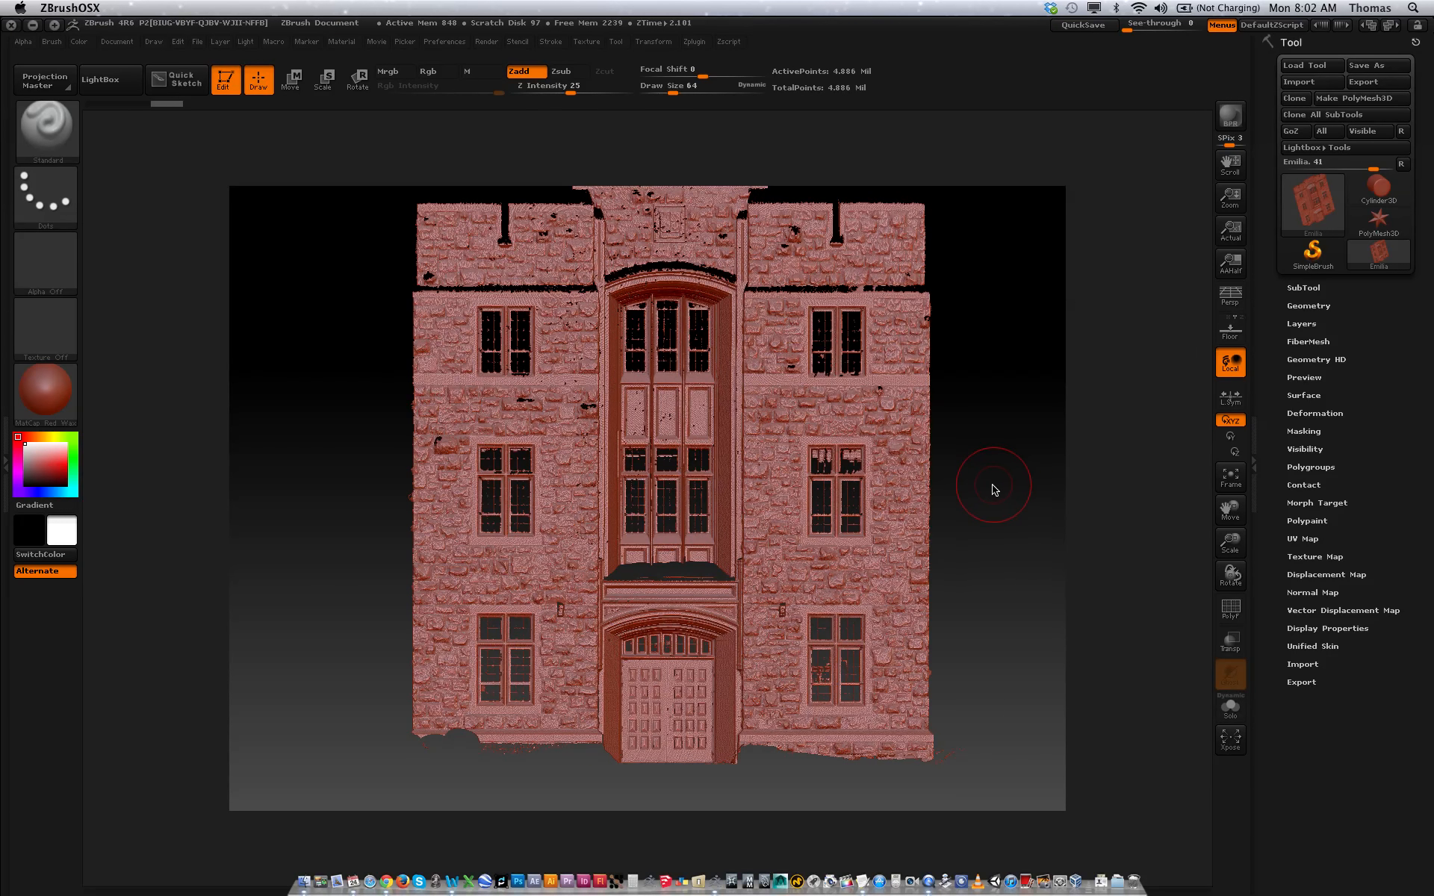
pyautogui.press('ctrl')
pyautogui.moveTo(999, 480)
pyautogui.keyDown('alt'); pyautogui.mouseDown()
pyautogui.moveTo(941, 492)
pyautogui.moveTo(969, 469)
pyautogui.mouseUp(); pyautogui.keyUp('alt')
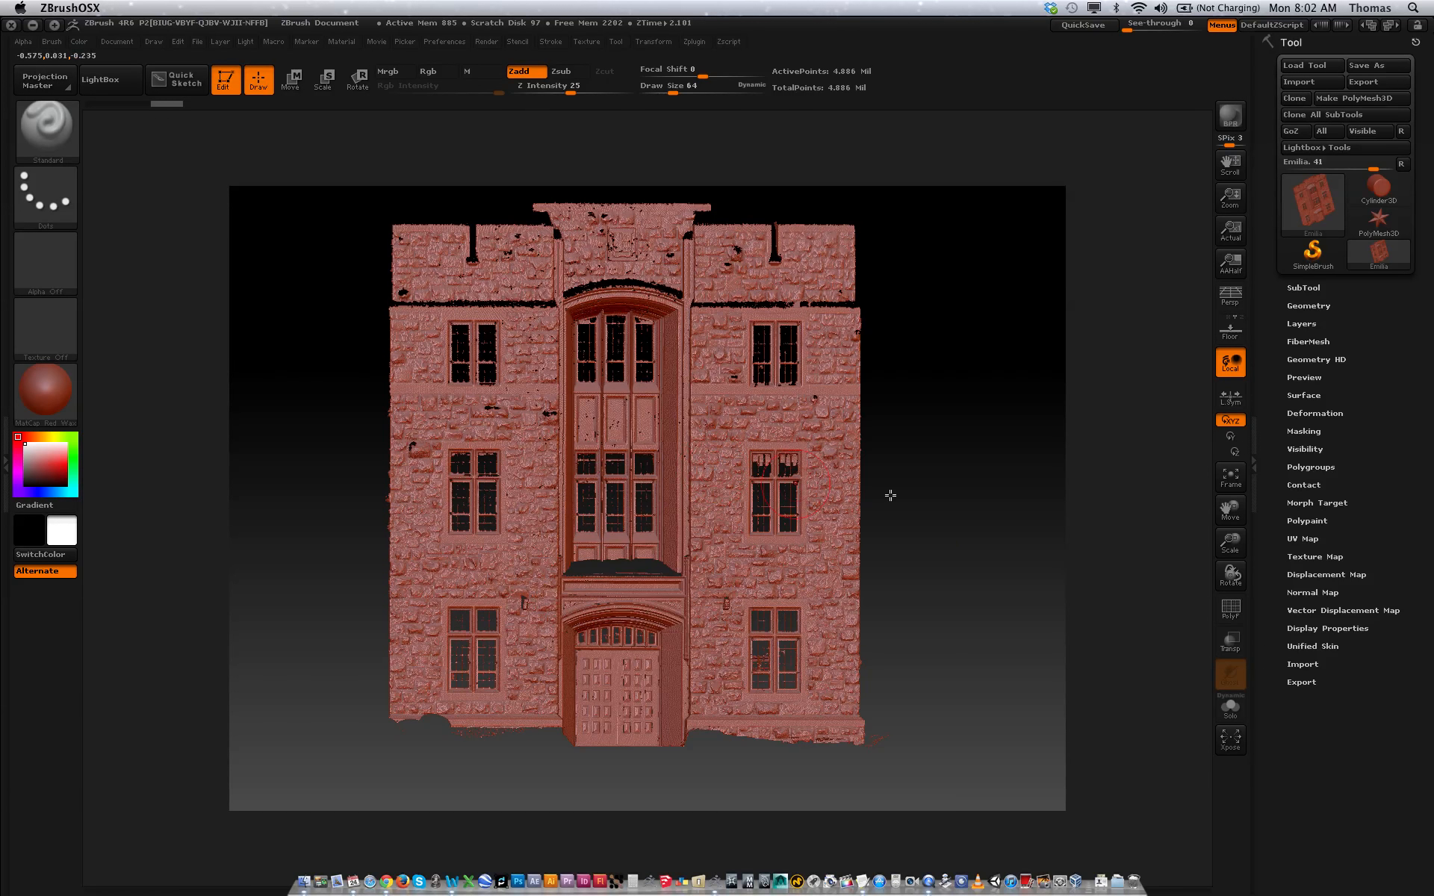
pyautogui.moveTo(927, 505); pyautogui.dragTo(923, 501)
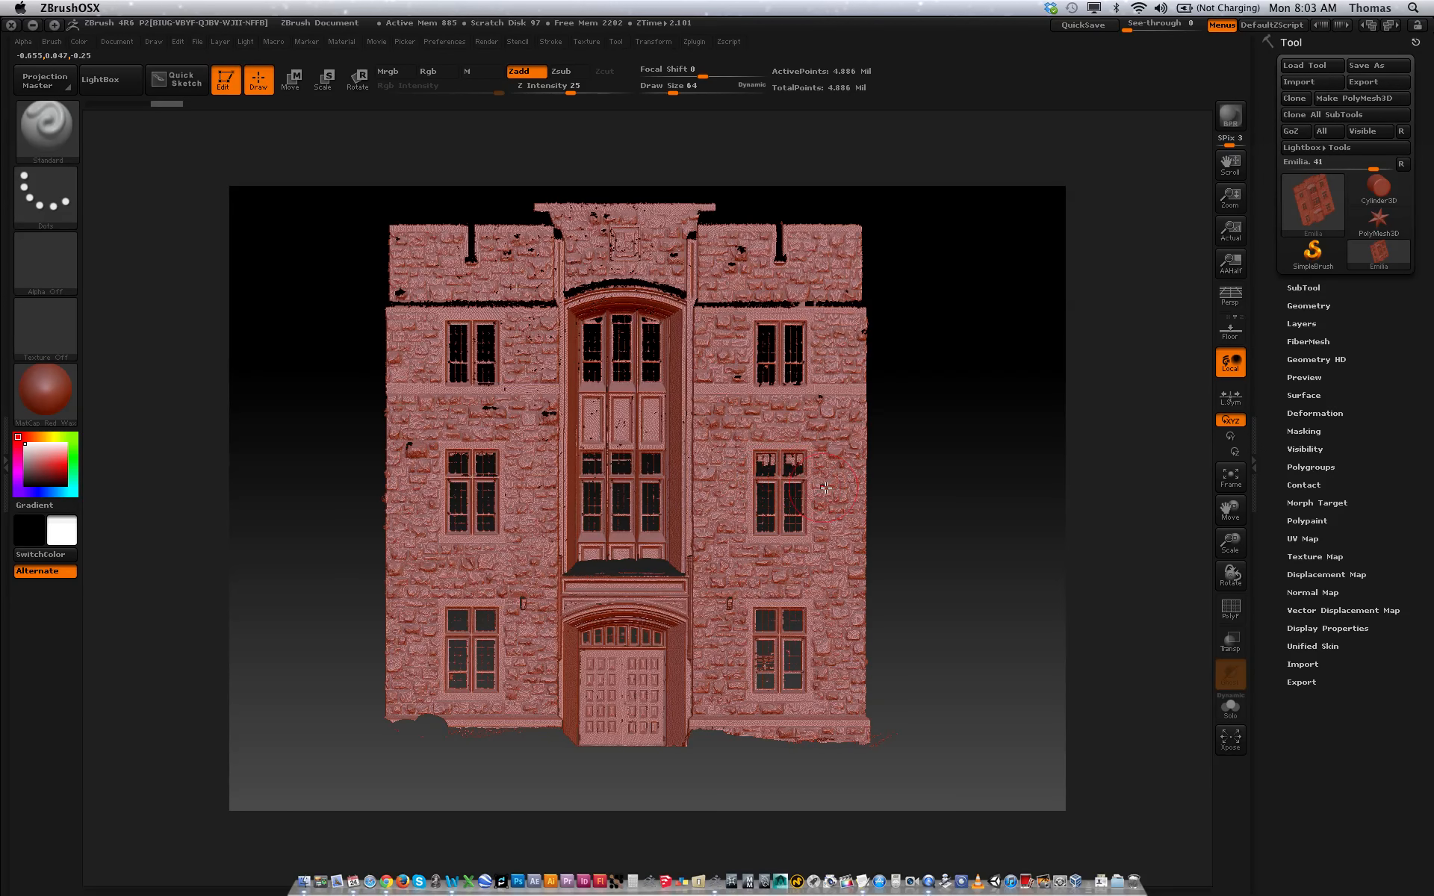
pyautogui.click(1237, 480)
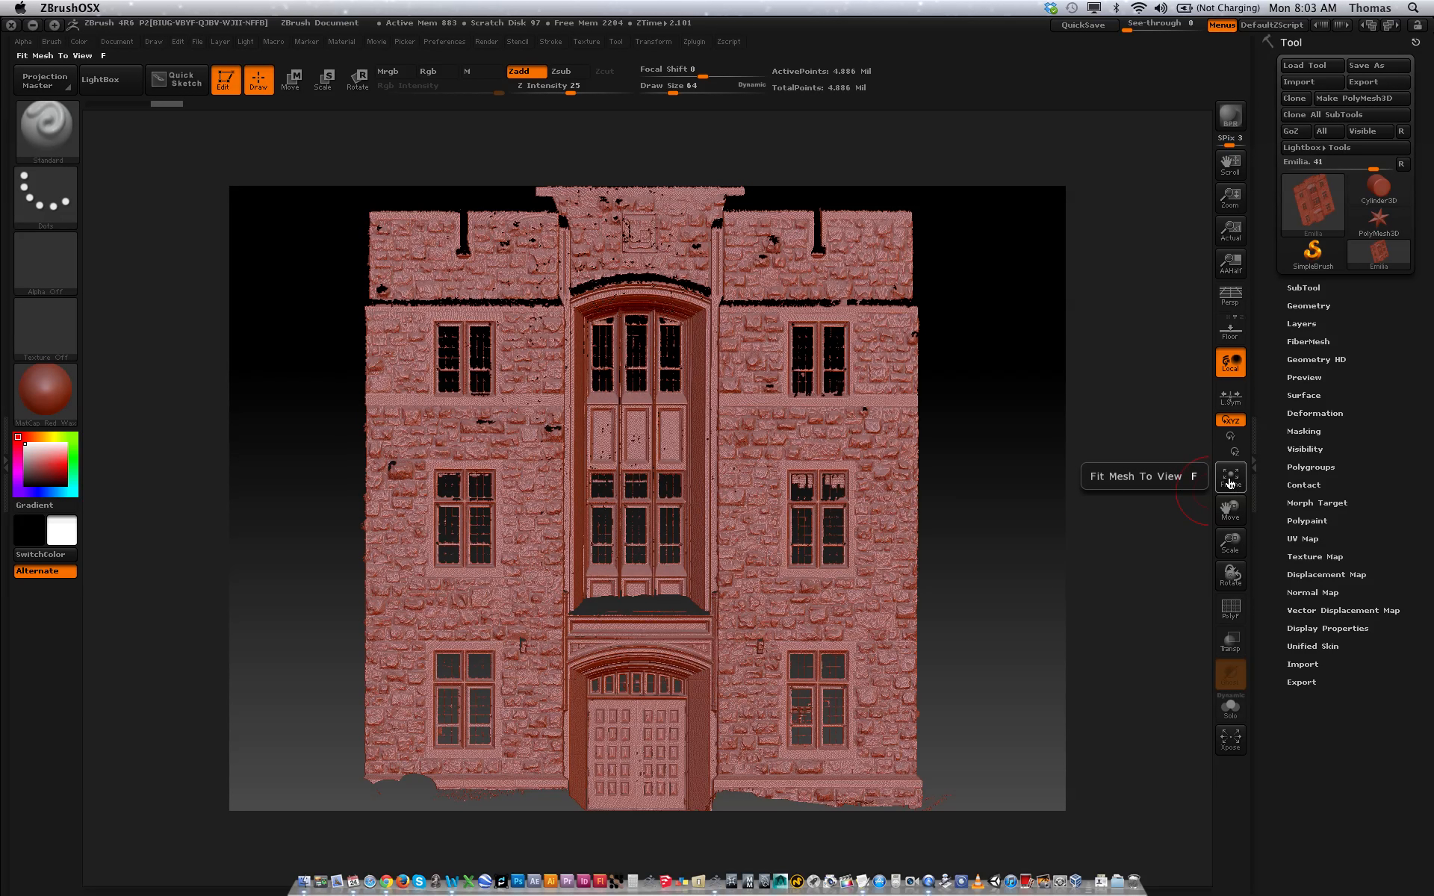
pyautogui.moveTo(1228, 510)
pyautogui.mouseDown()
pyautogui.moveTo(1208, 499)
pyautogui.moveTo(1231, 510)
pyautogui.mouseUp()
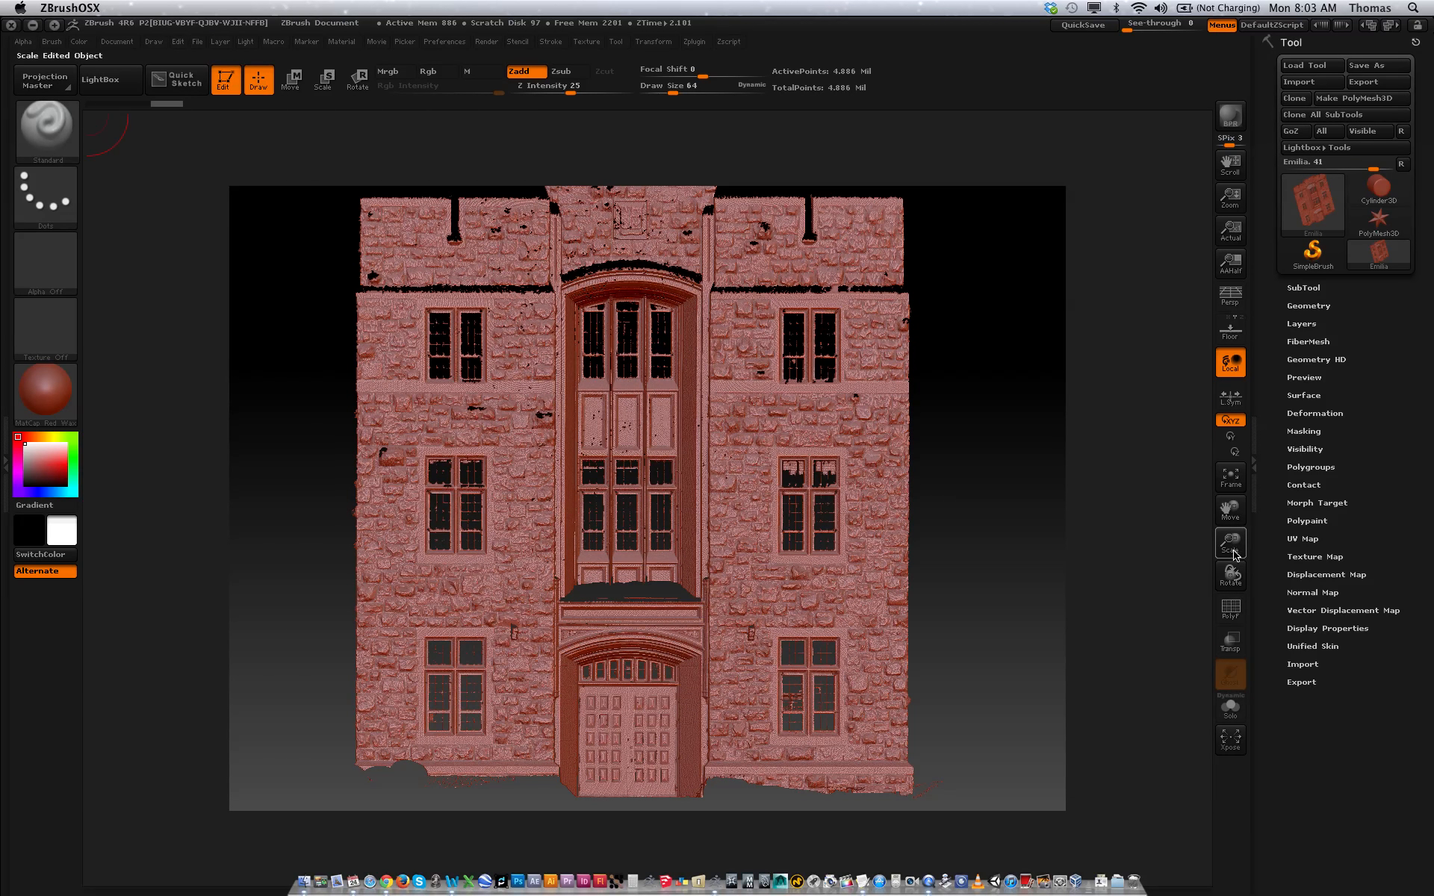
pyautogui.moveTo(1231, 575)
pyautogui.mouseDown()
pyautogui.moveTo(1227, 551)
pyautogui.moveTo(1233, 582)
pyautogui.mouseUp()
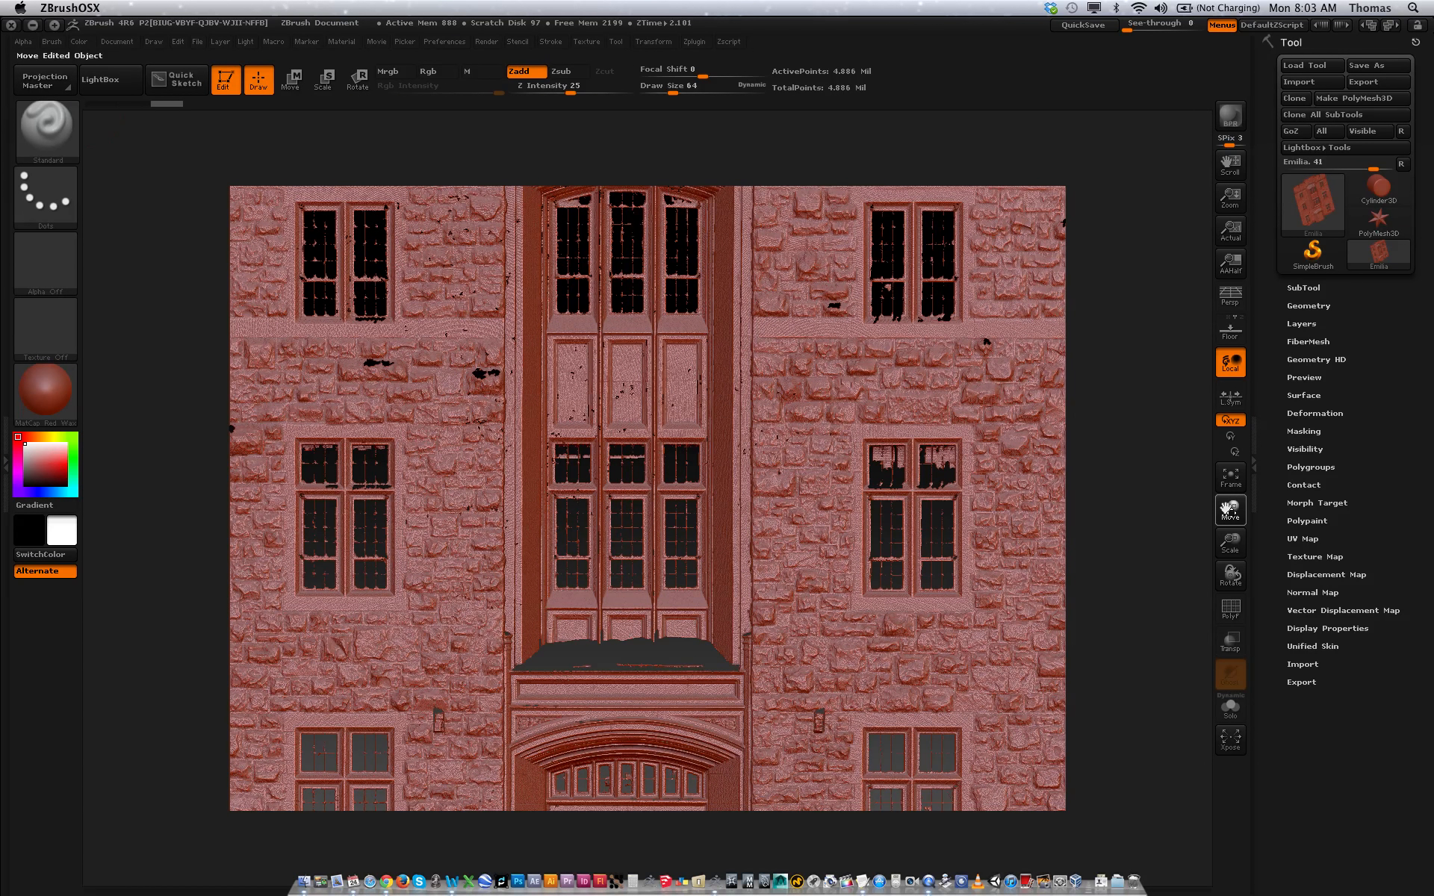
pyautogui.moveTo(1226, 510); pyautogui.dragTo(1182, 590)
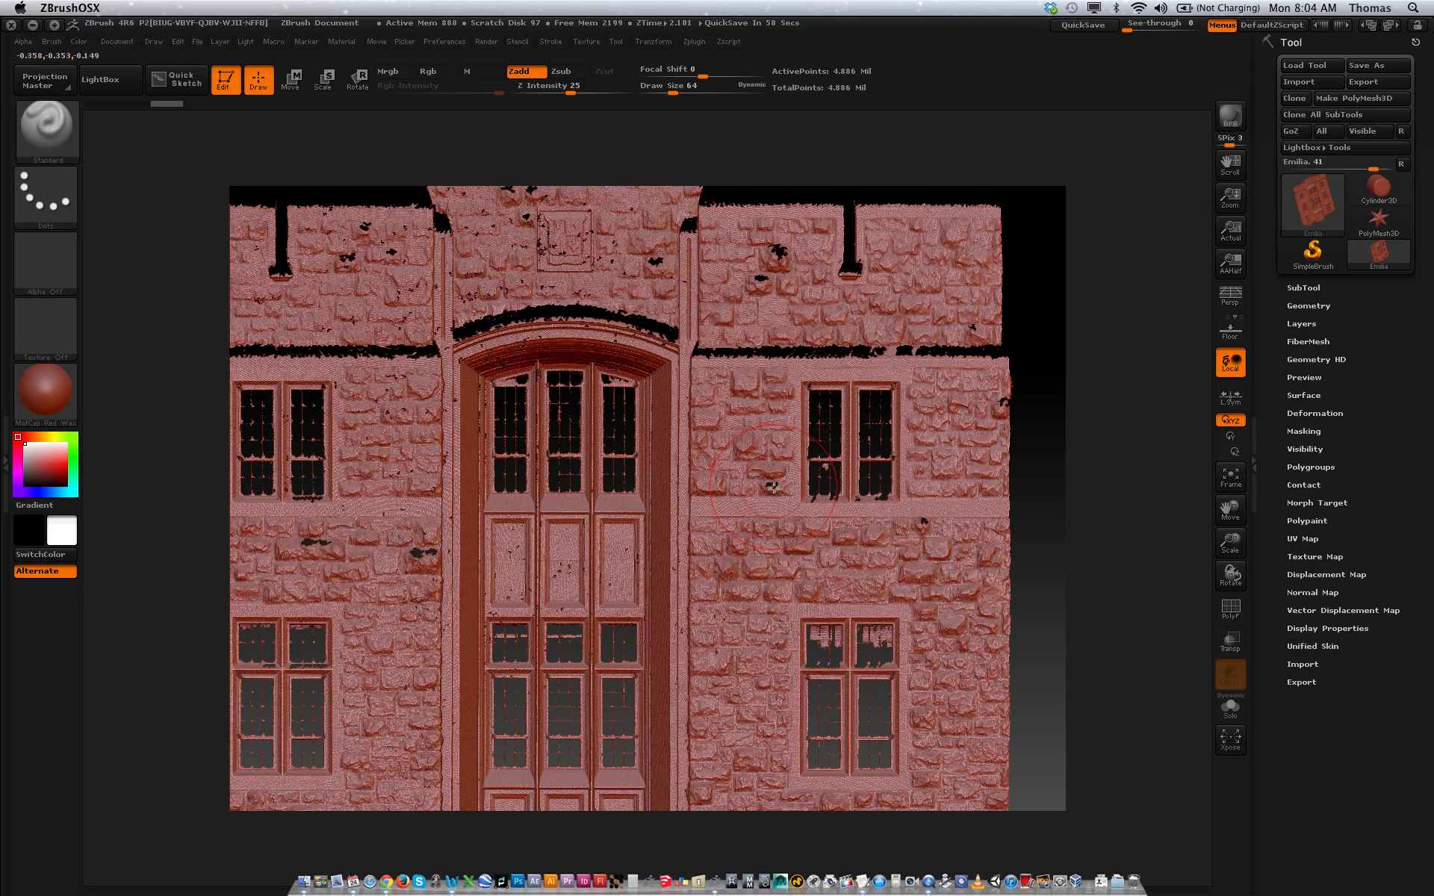
# - Switch the active tool from the building mesh to a ZSphere
pyautogui.moveTo(1382, 194)
pyautogui.click(1382, 194)
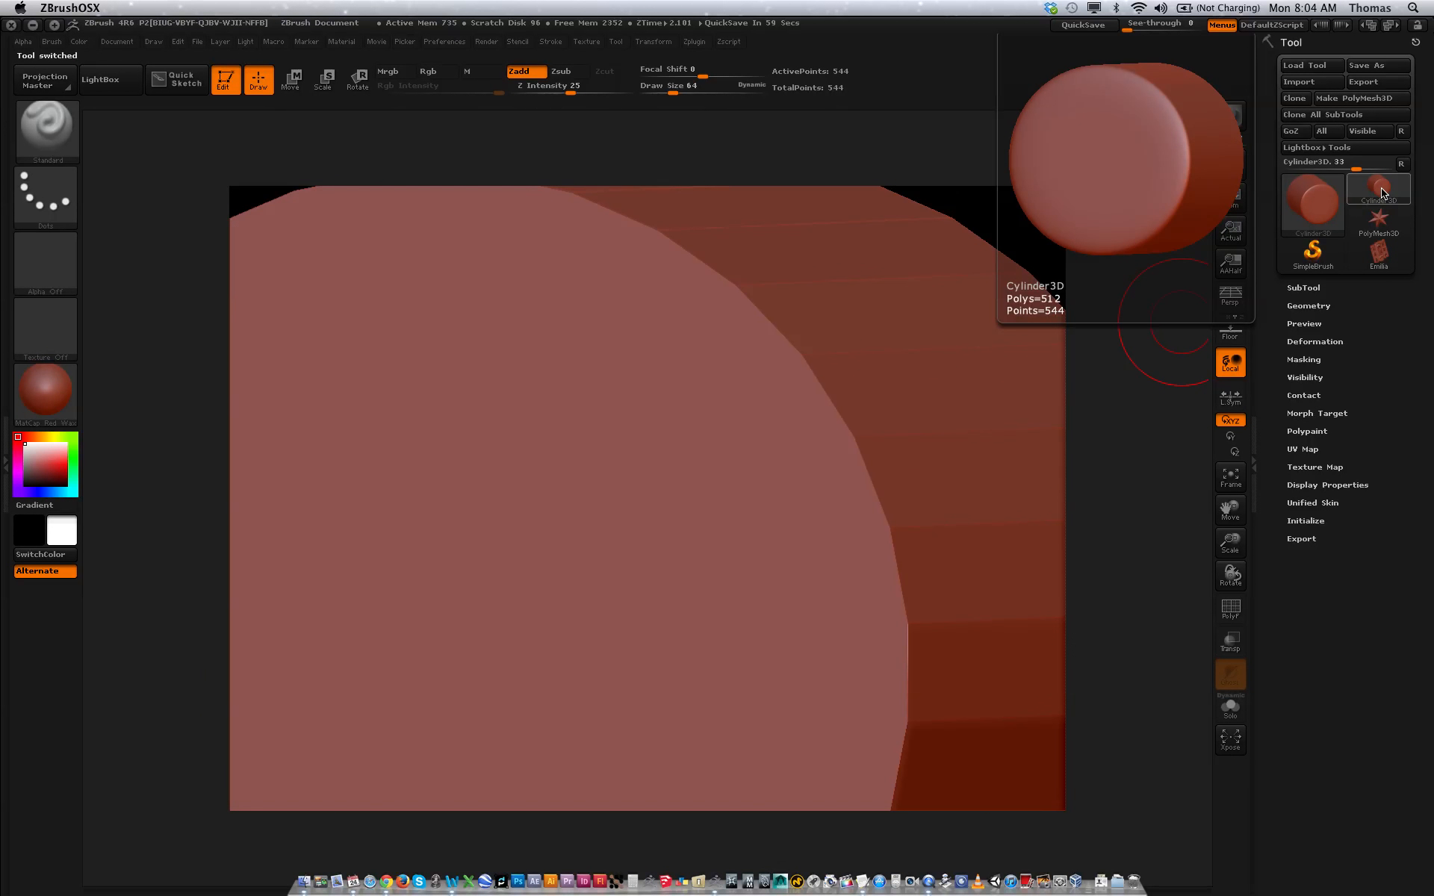
pyautogui.click(1382, 194)
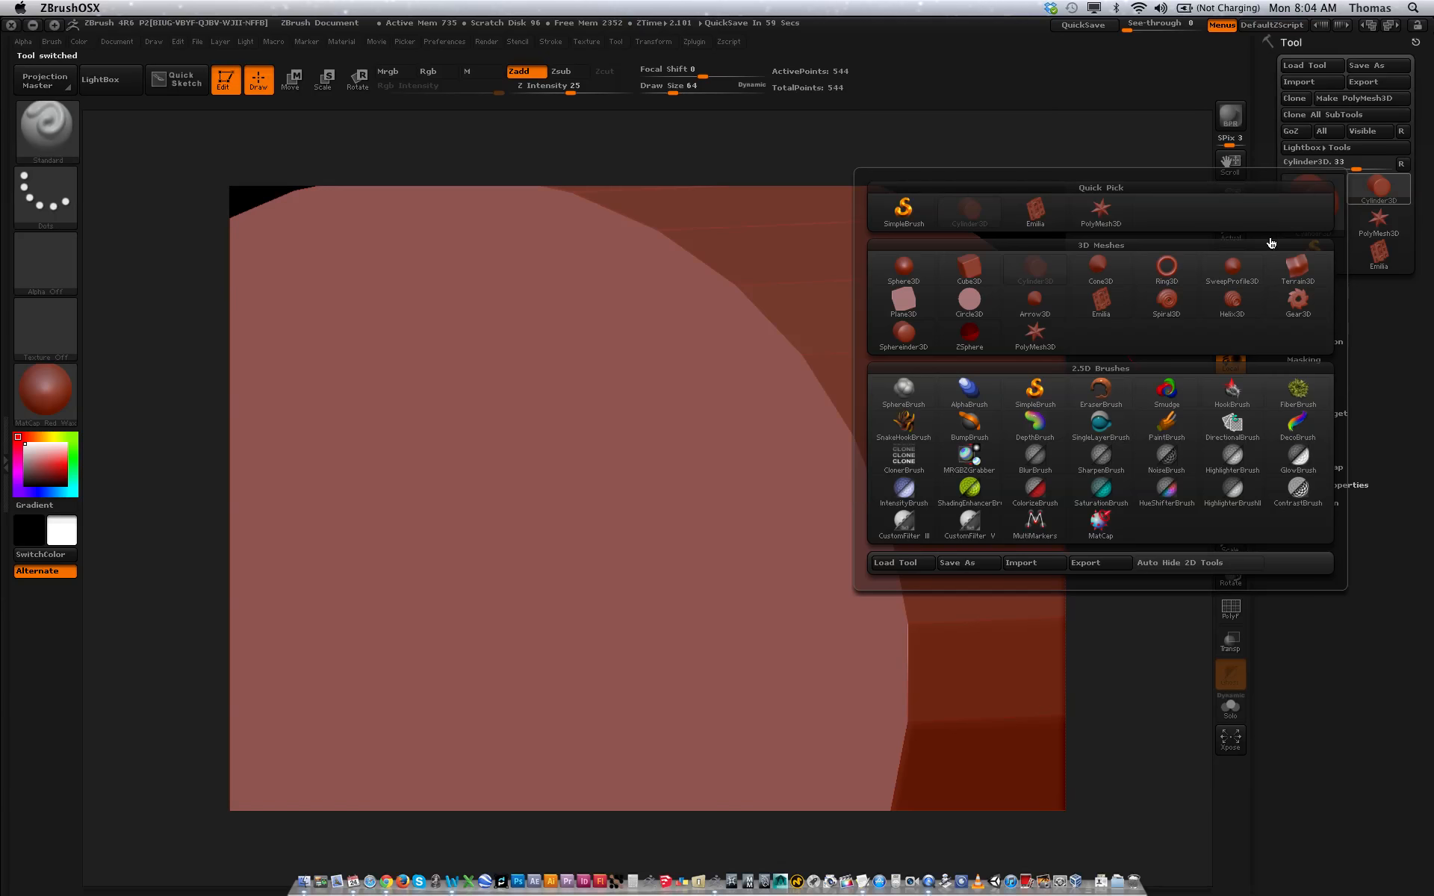
pyautogui.click(970, 336)
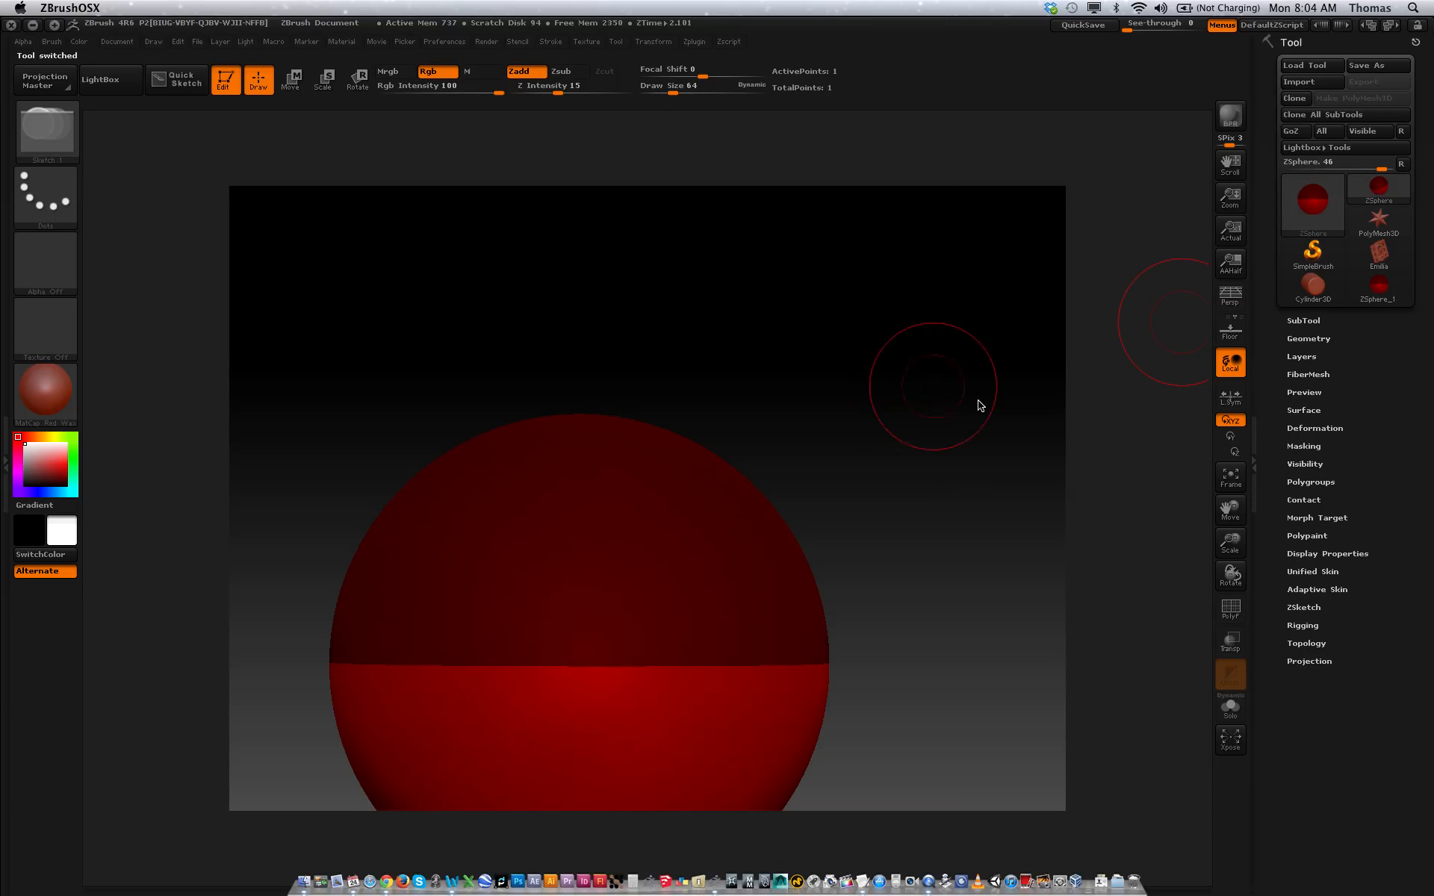
# - Select the Emilia building mesh as the ZSphere's rigging mesh
pyautogui.click(1313, 625)
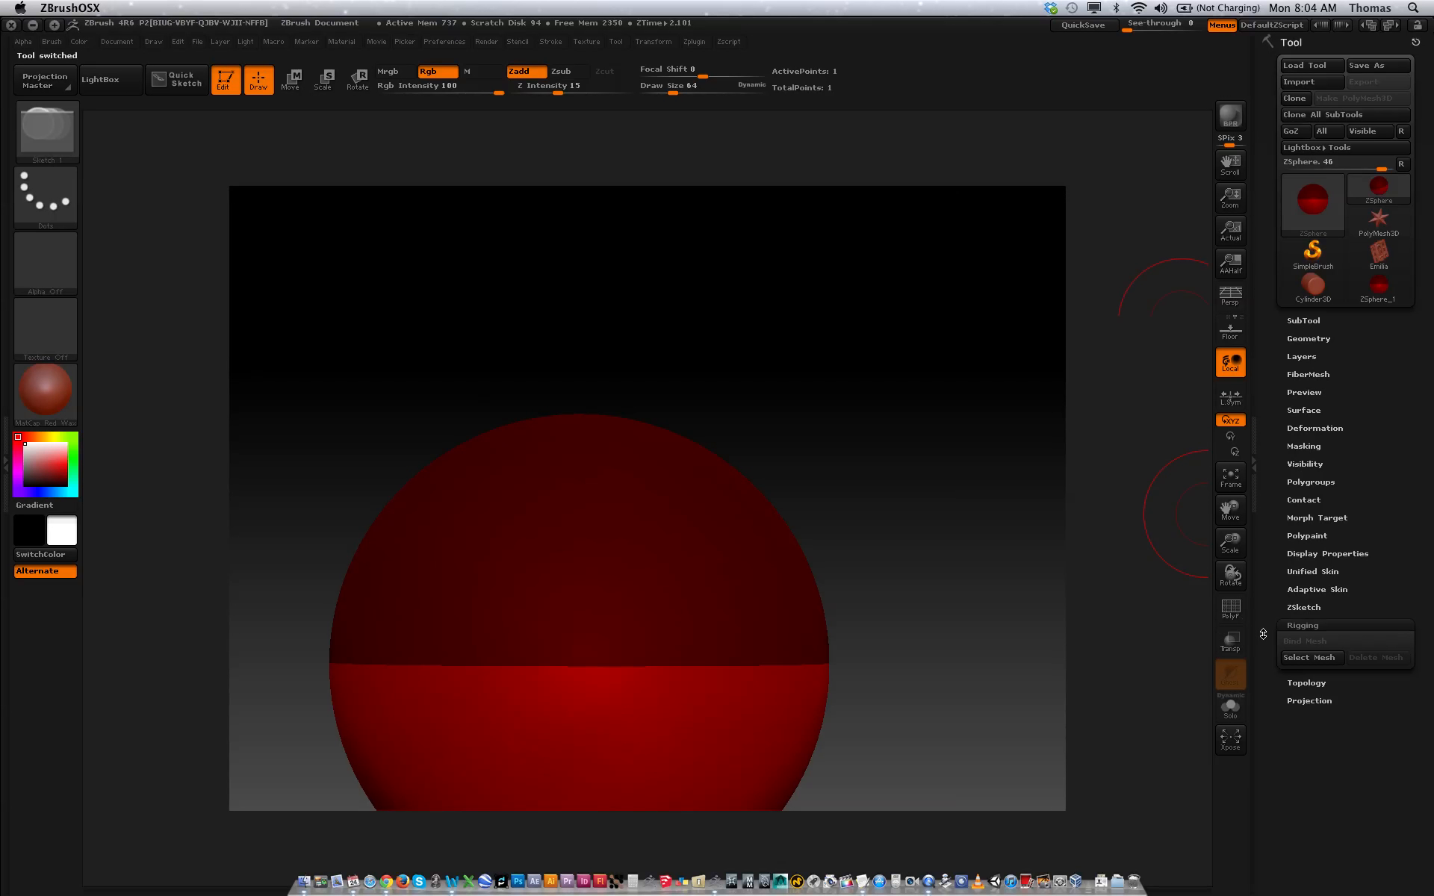
pyautogui.click(1309, 657)
pyautogui.click(1306, 658)
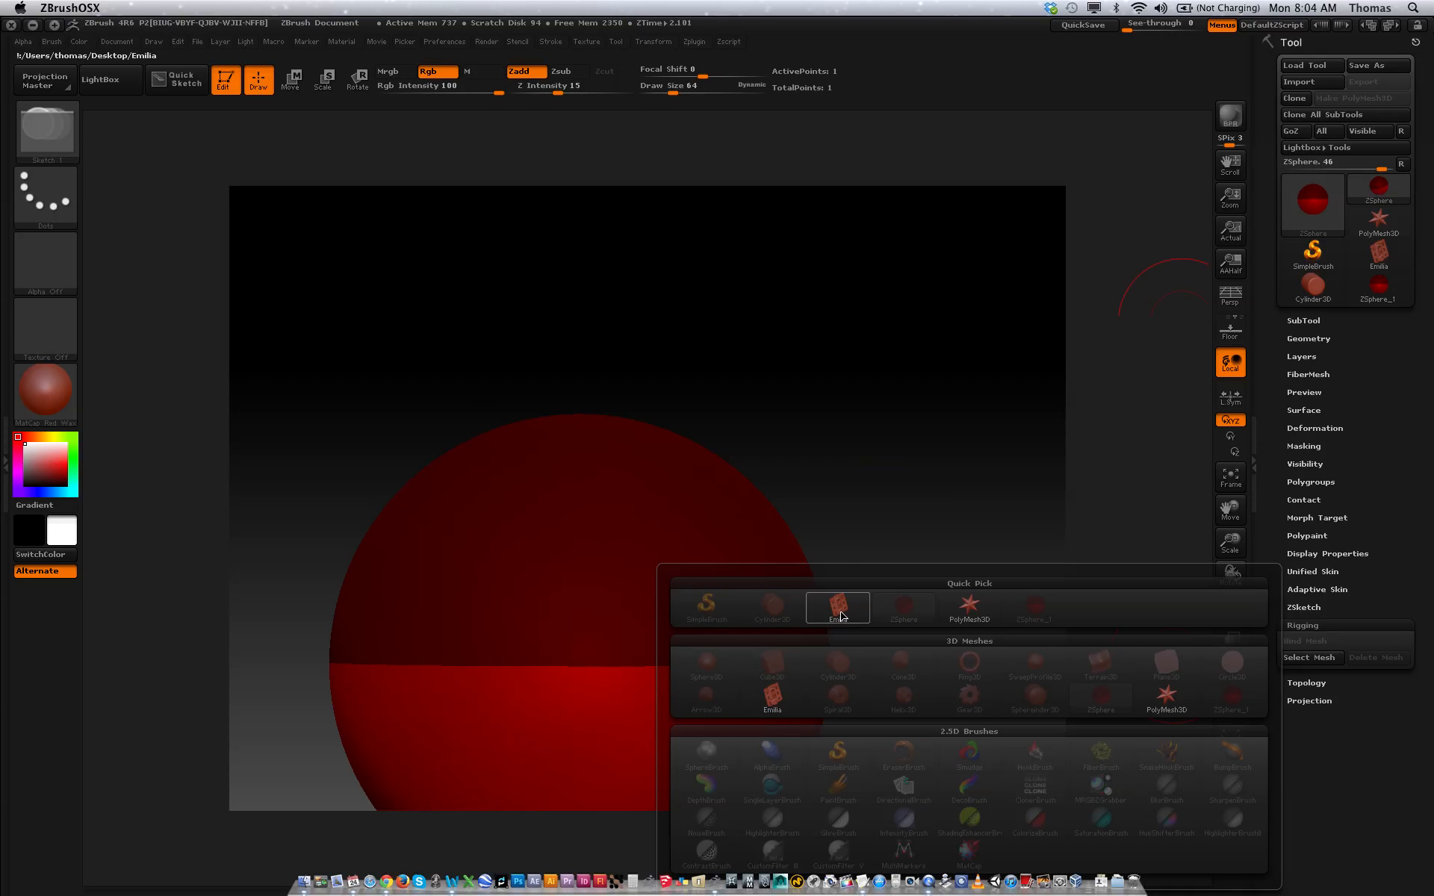
pyautogui.moveTo(843, 615)
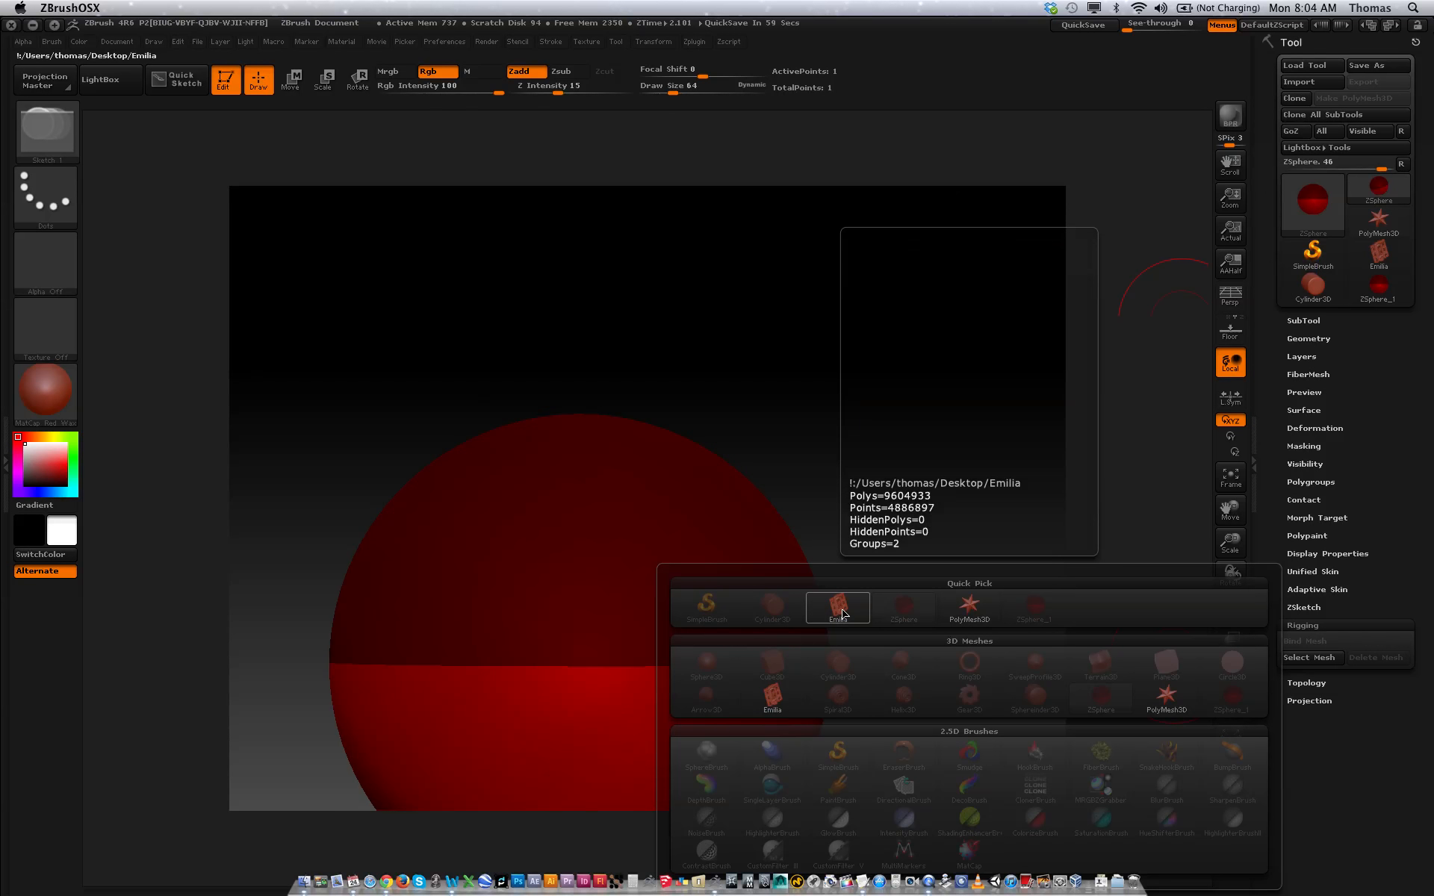
pyautogui.click(837, 607)
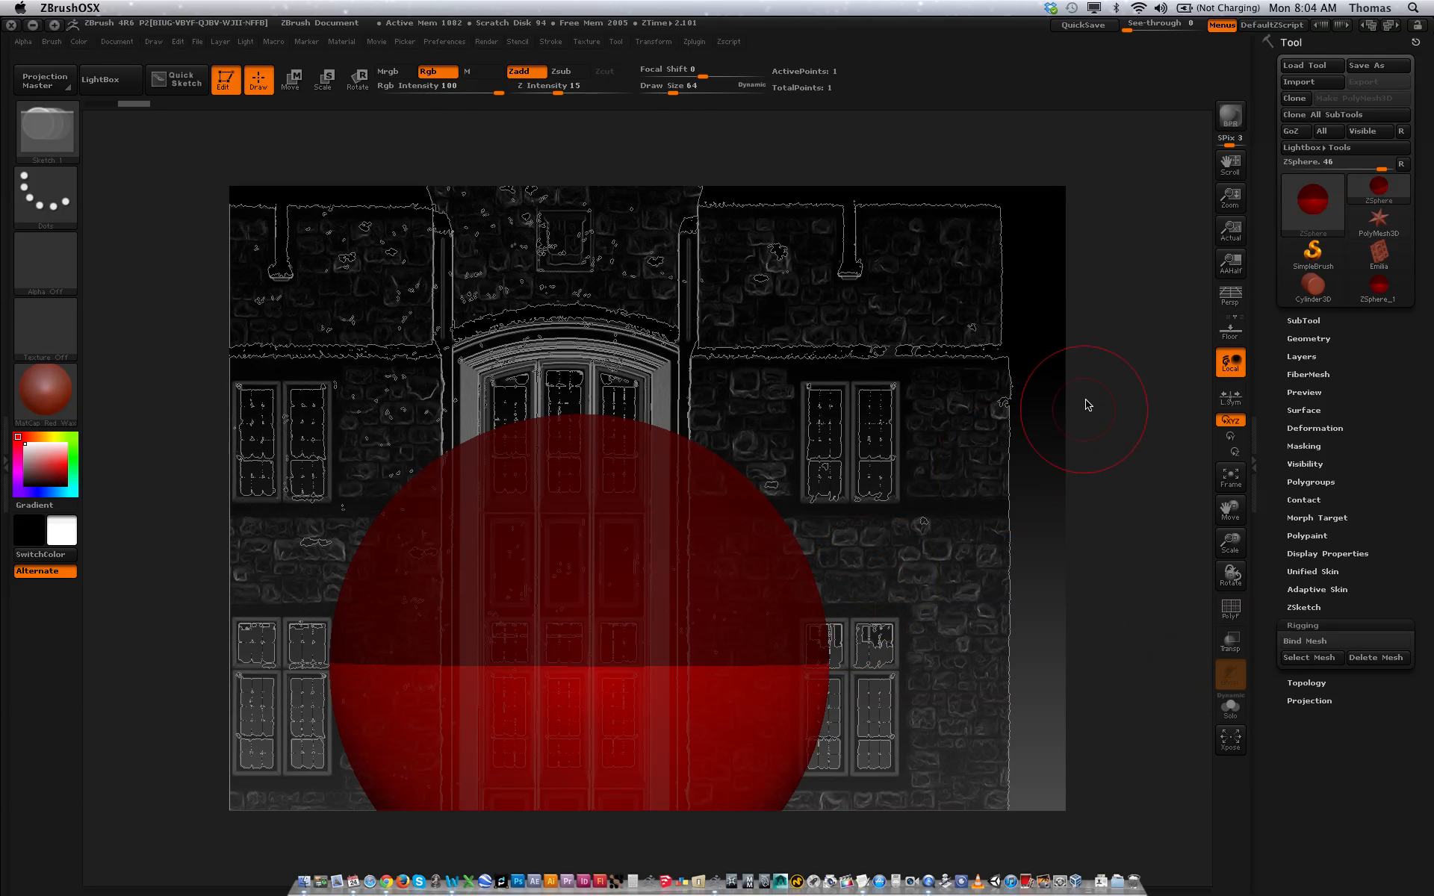
# - Scale the ZSphere down to a tiny ball over the building's central windows
pyautogui.click(323, 81)
pyautogui.moveTo(524, 633)
pyautogui.mouseDown()
pyautogui.moveTo(569, 662)
pyautogui.moveTo(503, 590)
pyautogui.moveTo(265, 452)
pyautogui.moveTo(489, 572)
pyautogui.moveTo(586, 647)
pyautogui.moveTo(579, 668)
pyautogui.moveTo(549, 627)
pyautogui.moveTo(356, 519)
pyautogui.mouseUp()
pyautogui.moveTo(575, 663)
pyautogui.mouseDown()
pyautogui.moveTo(466, 560)
pyautogui.moveTo(307, 464)
pyautogui.mouseUp()
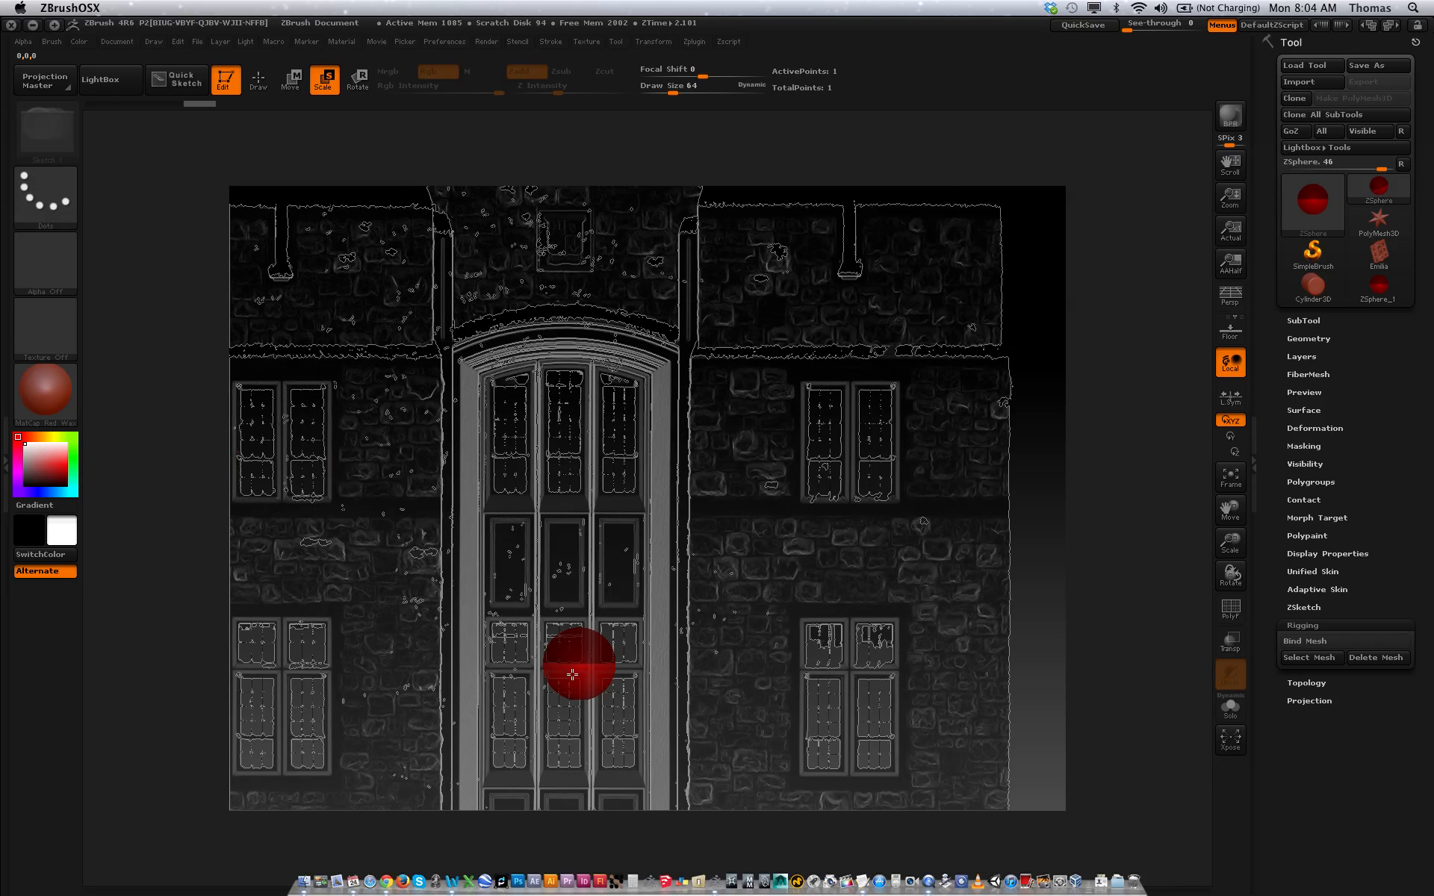
pyautogui.moveTo(559, 643); pyautogui.dragTo(352, 500)
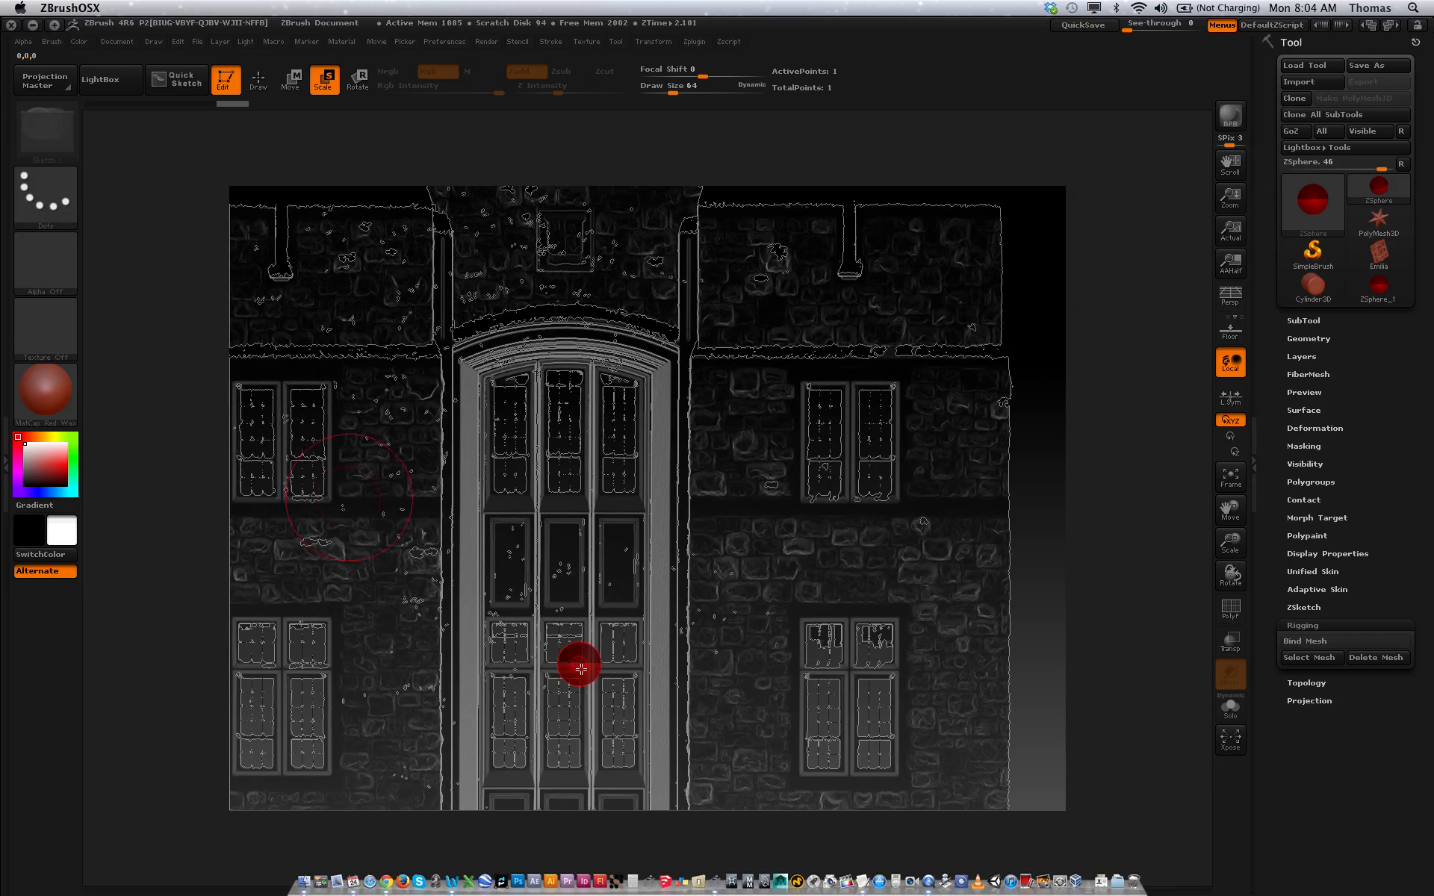
pyautogui.moveTo(580, 664); pyautogui.dragTo(397, 495)
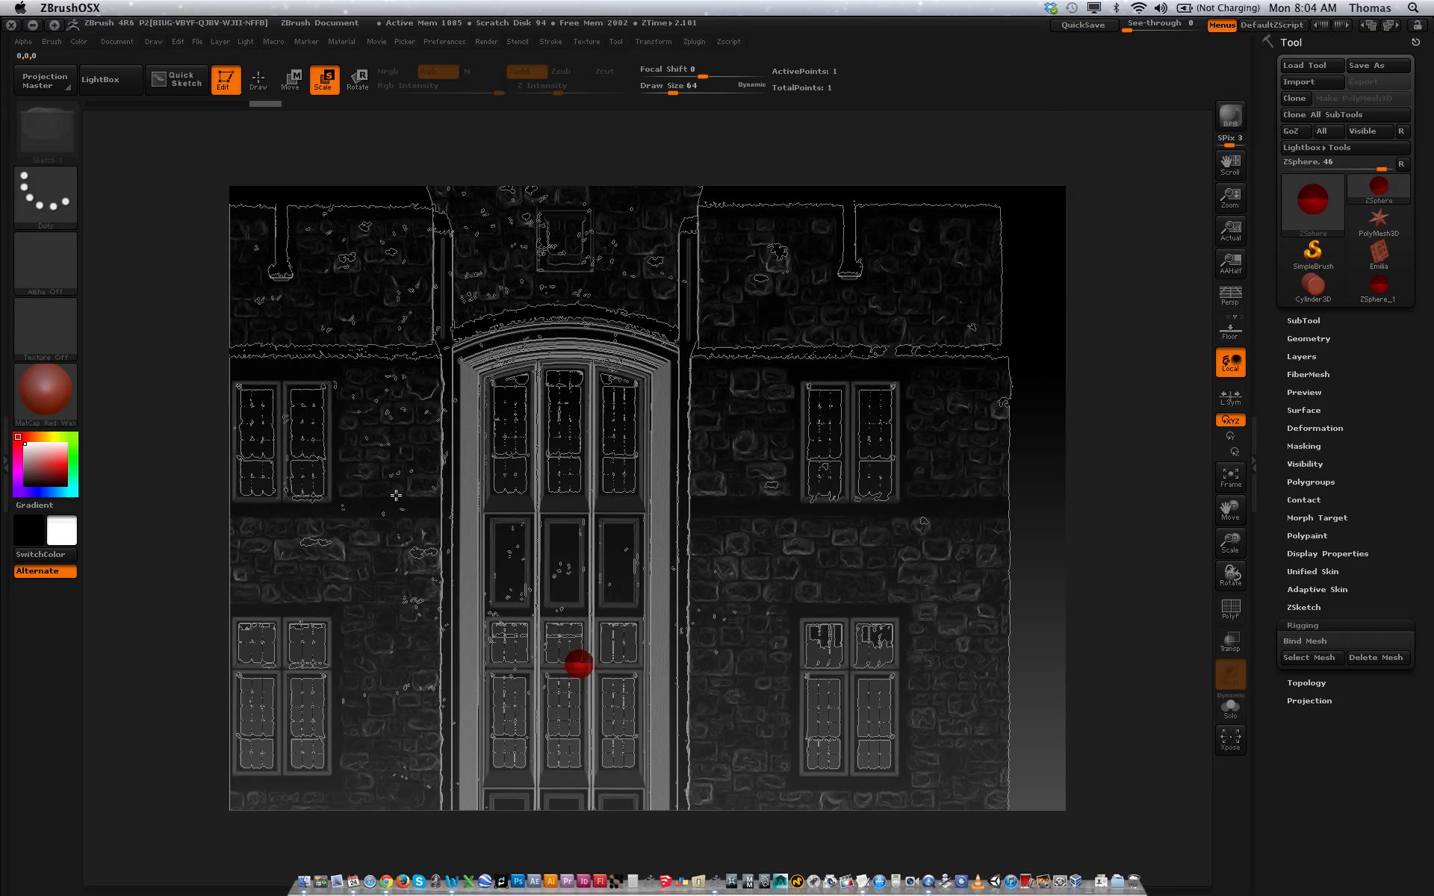
pyautogui.moveTo(484, 592); pyautogui.dragTo(443, 562)
pyautogui.moveTo(590, 664); pyautogui.dragTo(579, 664)
pyautogui.click(974, 739)
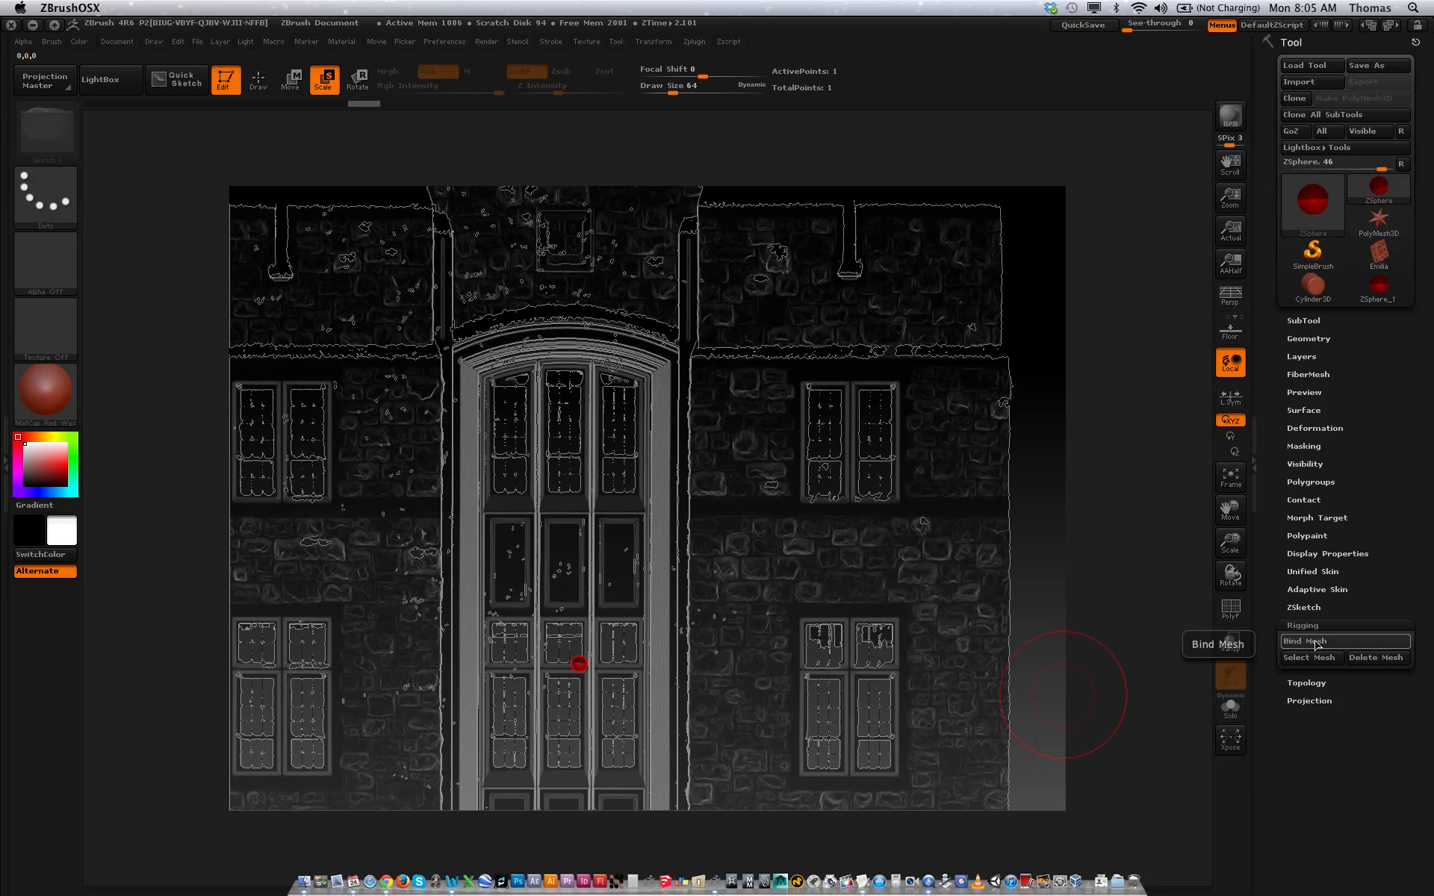
# - Enable Edit Topology for the ZSphere, switch to Draw mode and set the draw size to 6
pyautogui.click(1306, 683)
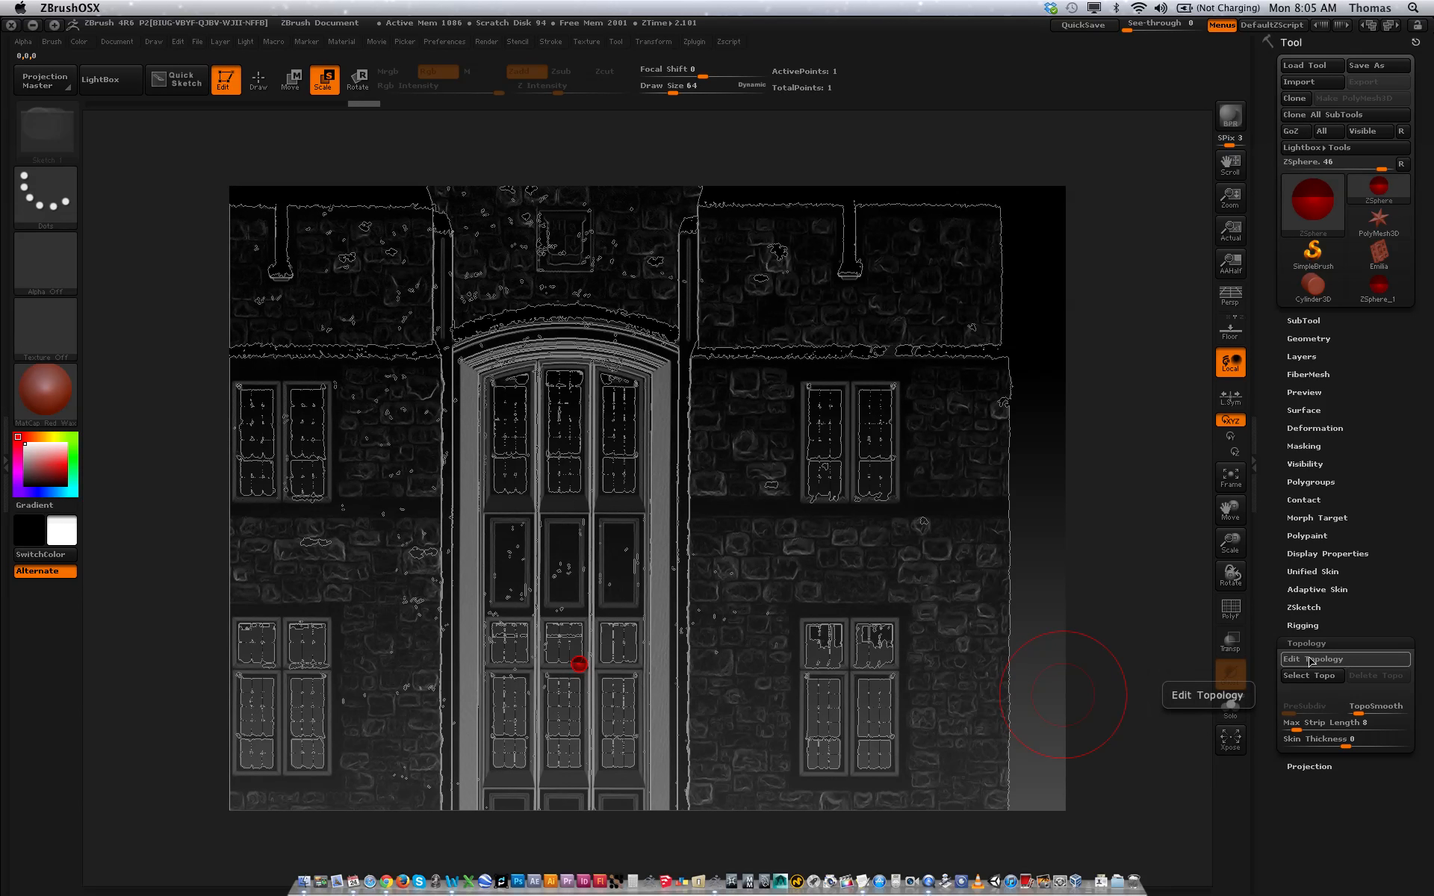
pyautogui.click(1311, 659)
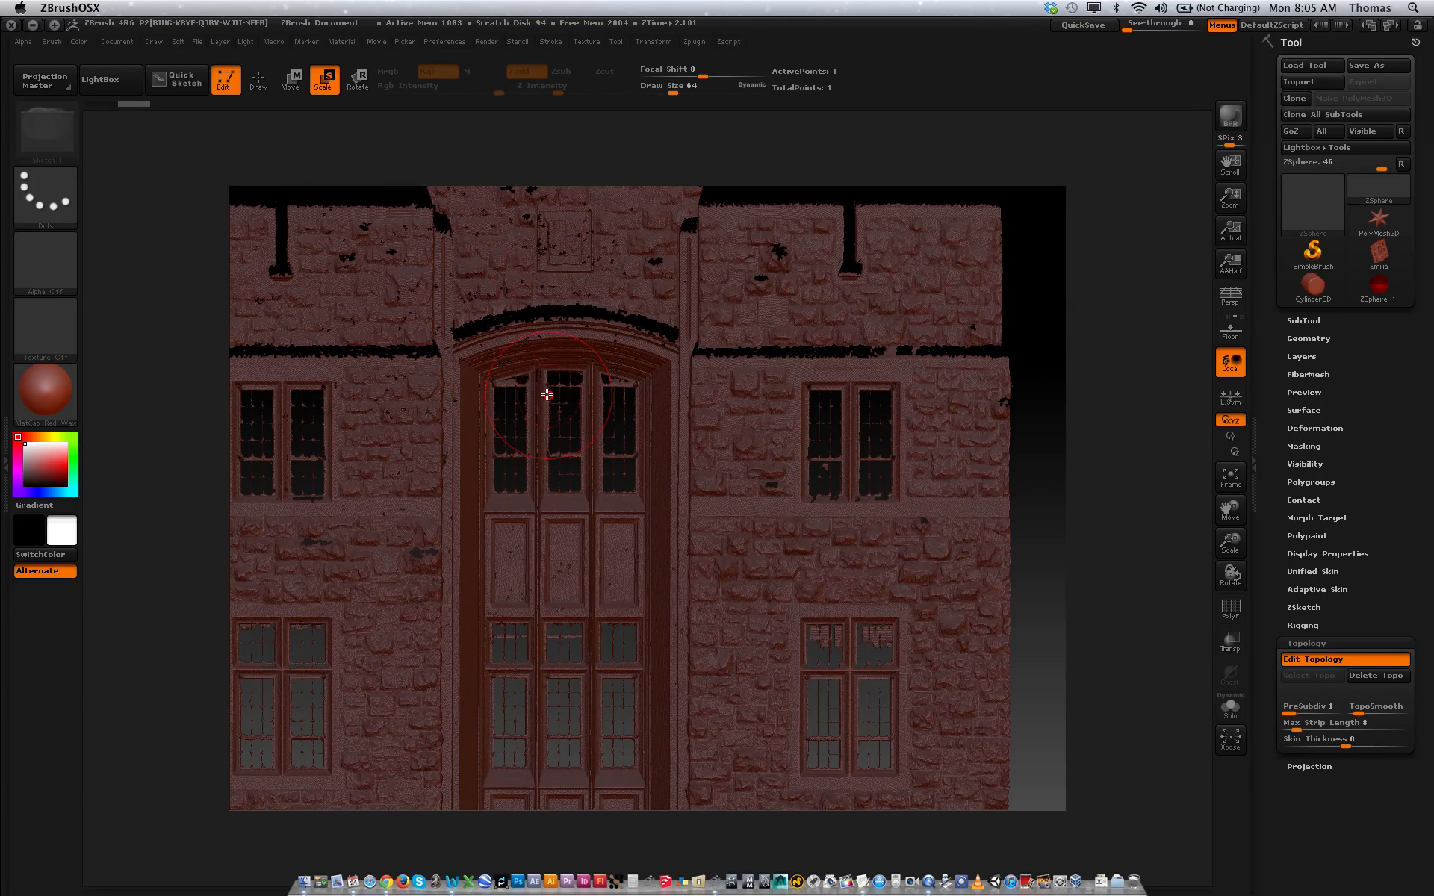
pyautogui.click(259, 84)
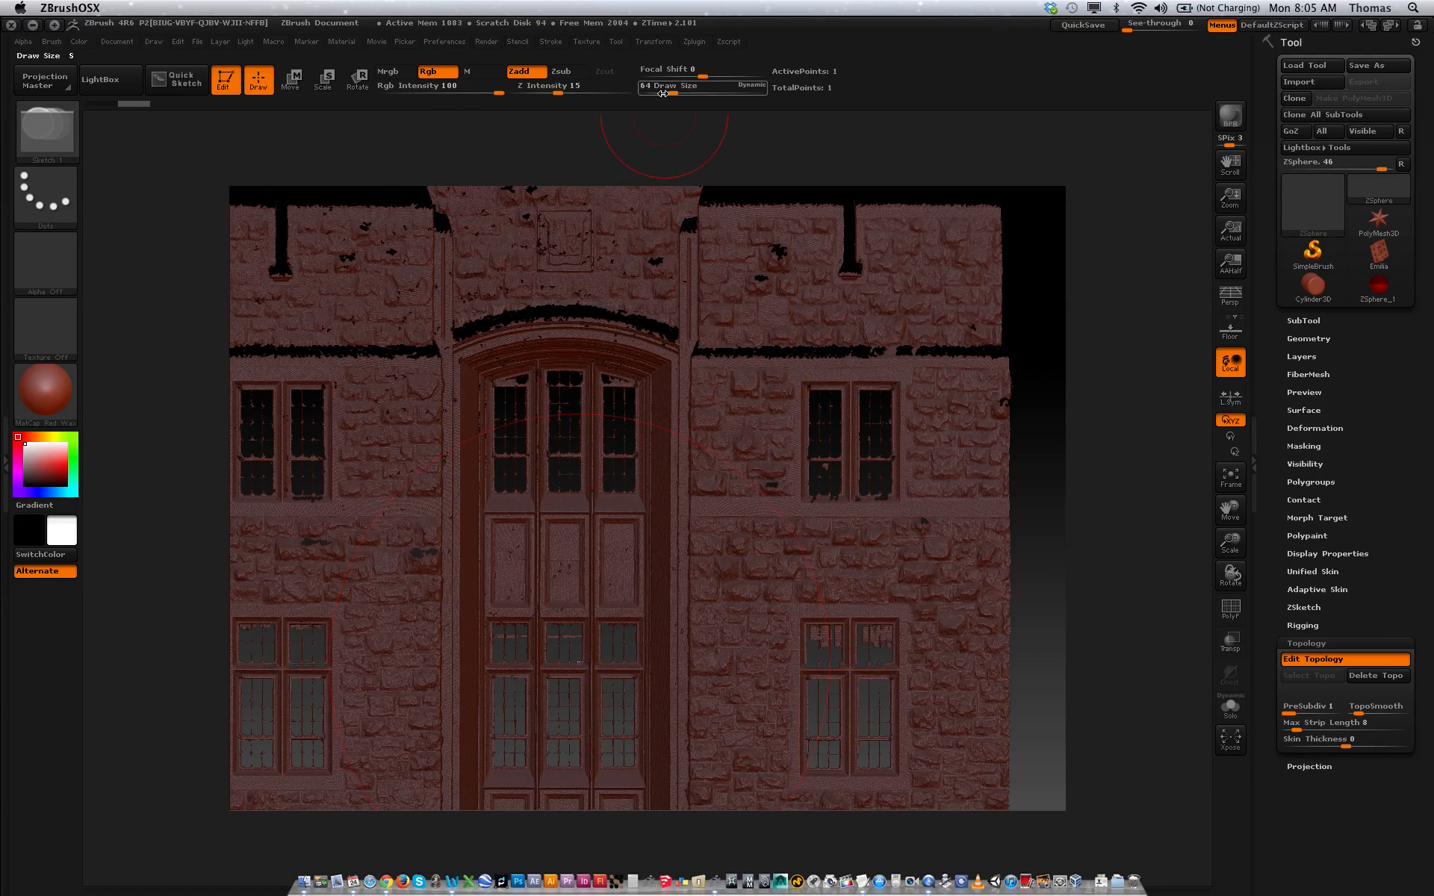
pyautogui.moveTo(674, 92); pyautogui.dragTo(653, 96)
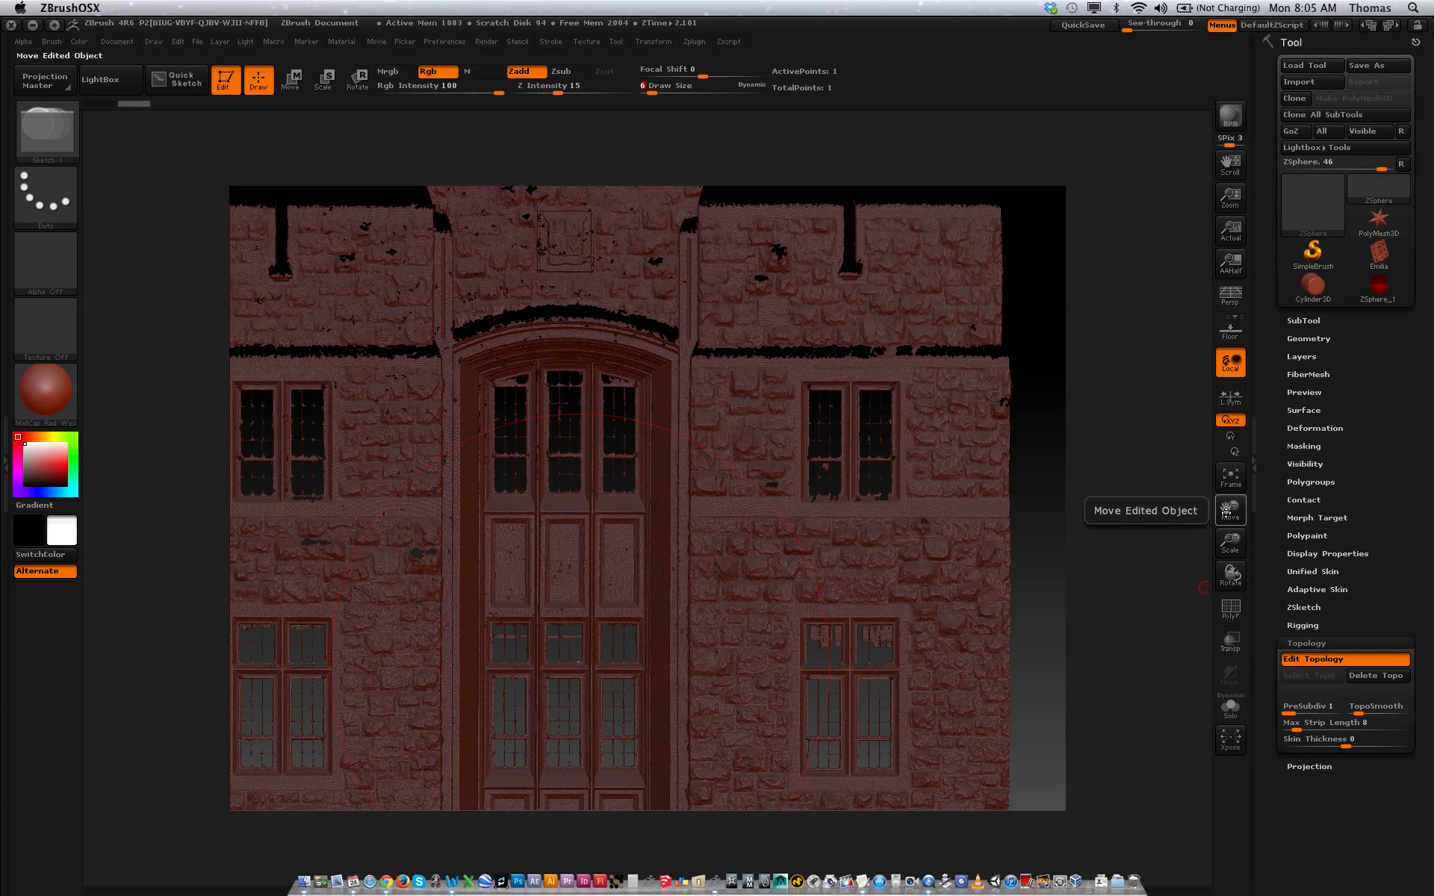
# - Place a connected row of five topology points across the stone wall just below the cornice, from the arched bay to near the upper window
pyautogui.moveTo(1226, 511); pyautogui.dragTo(1246, 602)
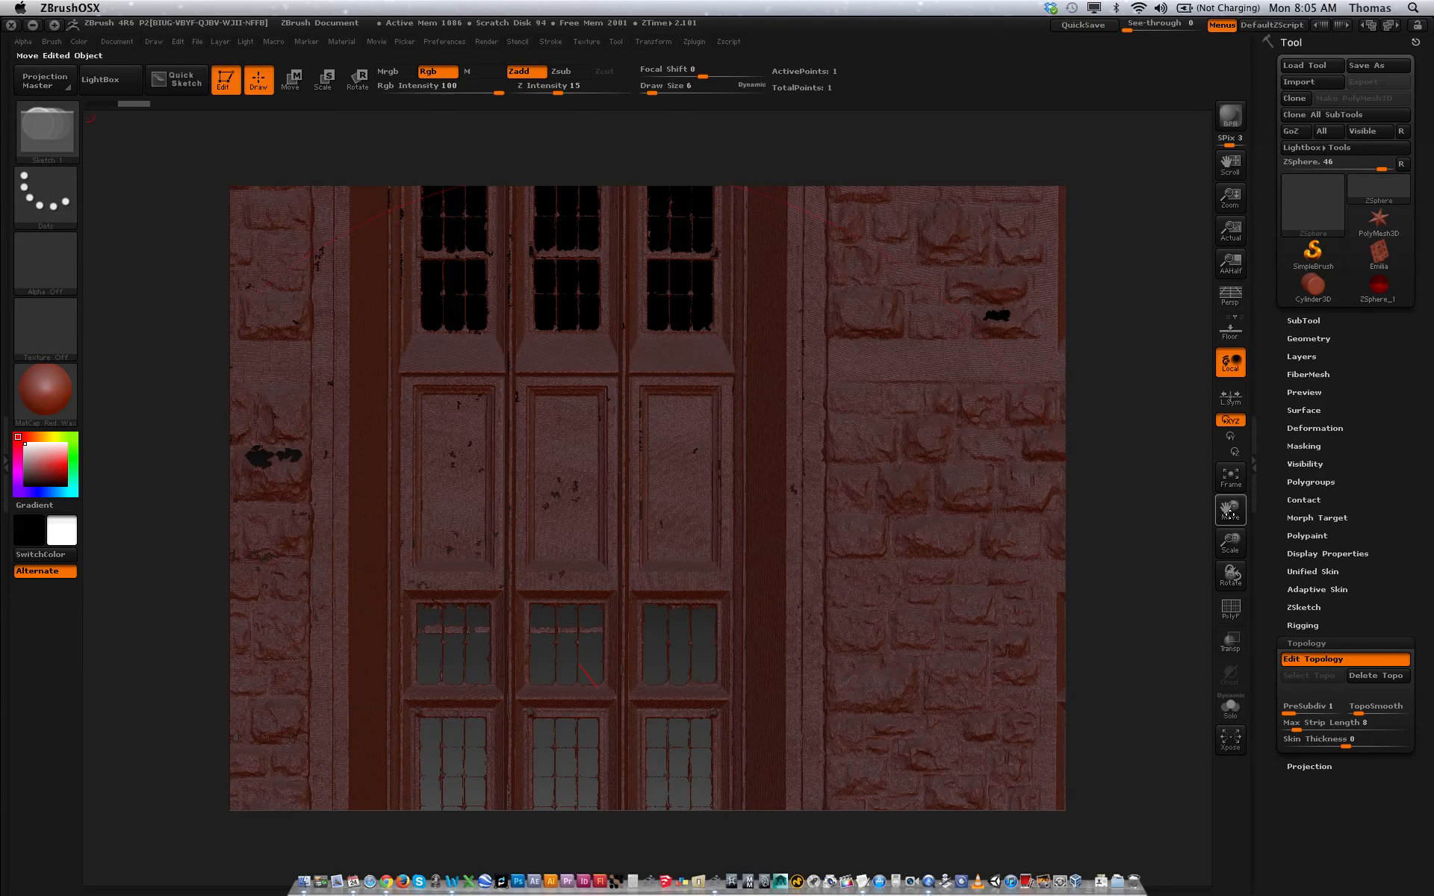
pyautogui.moveTo(1229, 514); pyautogui.dragTo(1142, 651)
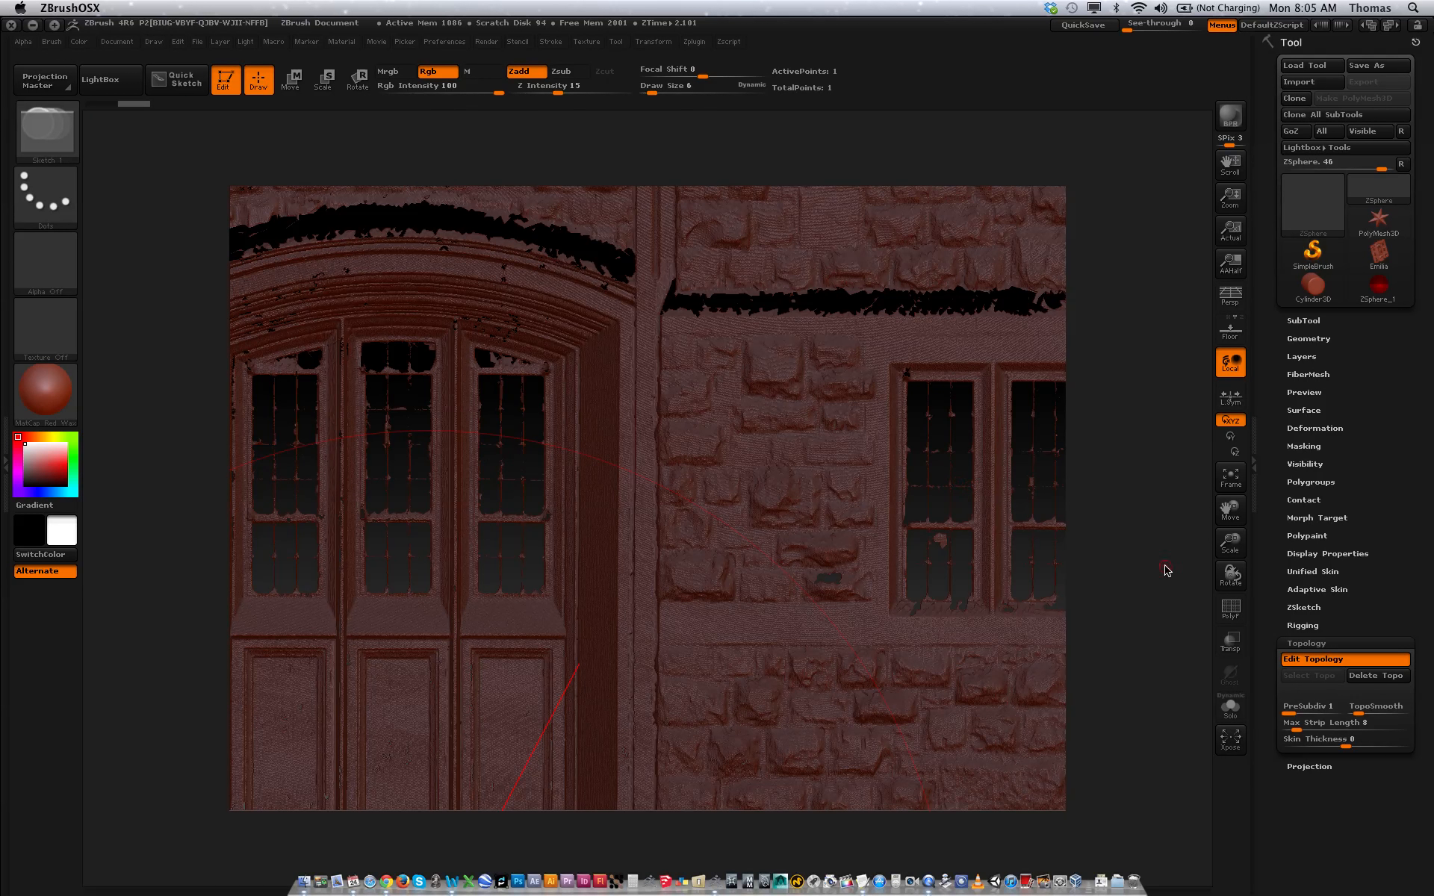
pyautogui.moveTo(1235, 539); pyautogui.dragTo(1236, 581)
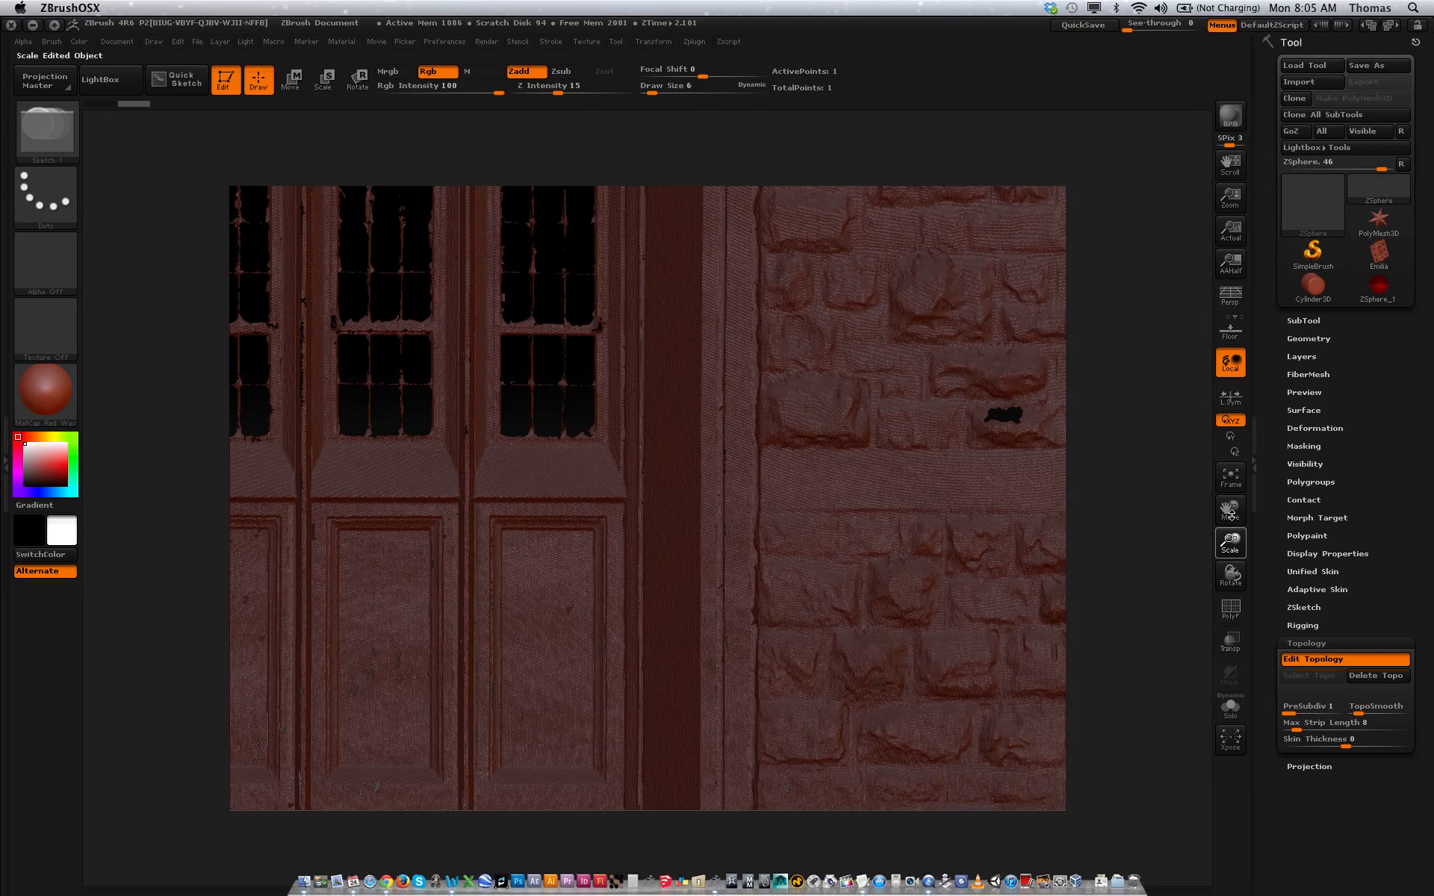
pyautogui.moveTo(1228, 510); pyautogui.dragTo(1146, 664)
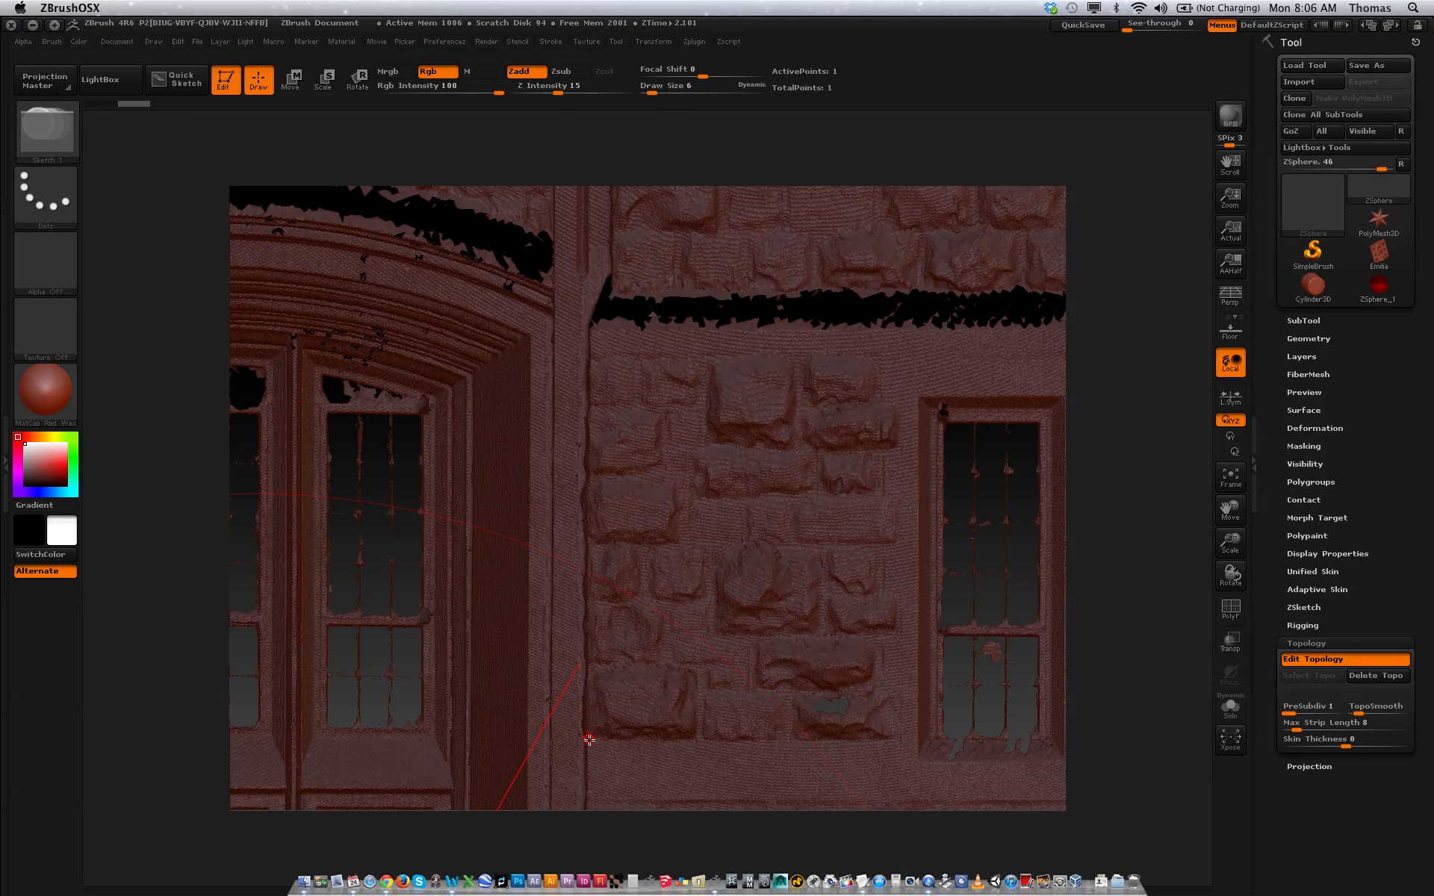
pyautogui.click(577, 357)
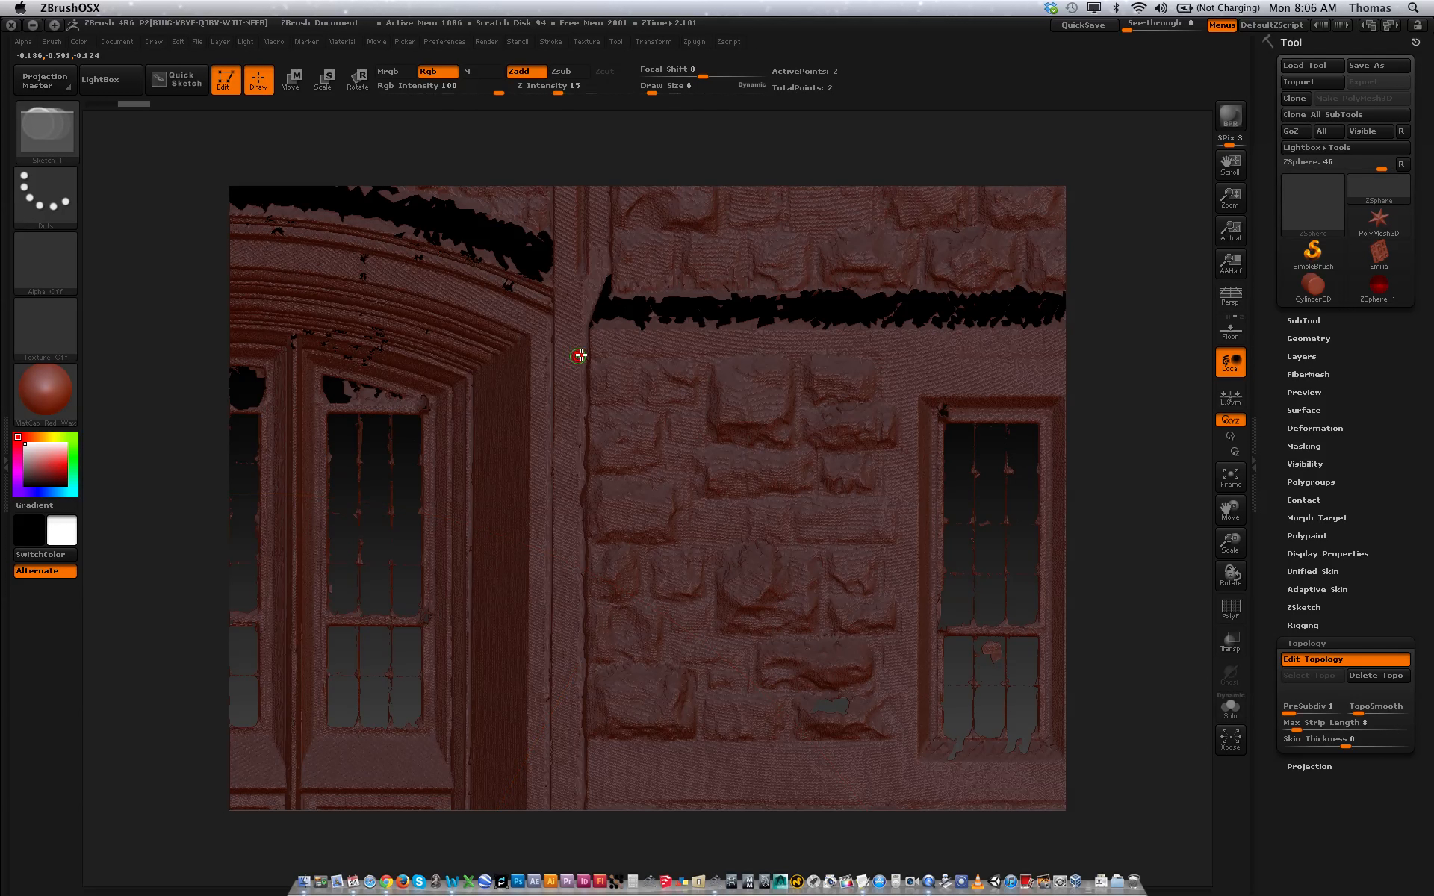
pyautogui.click(666, 348)
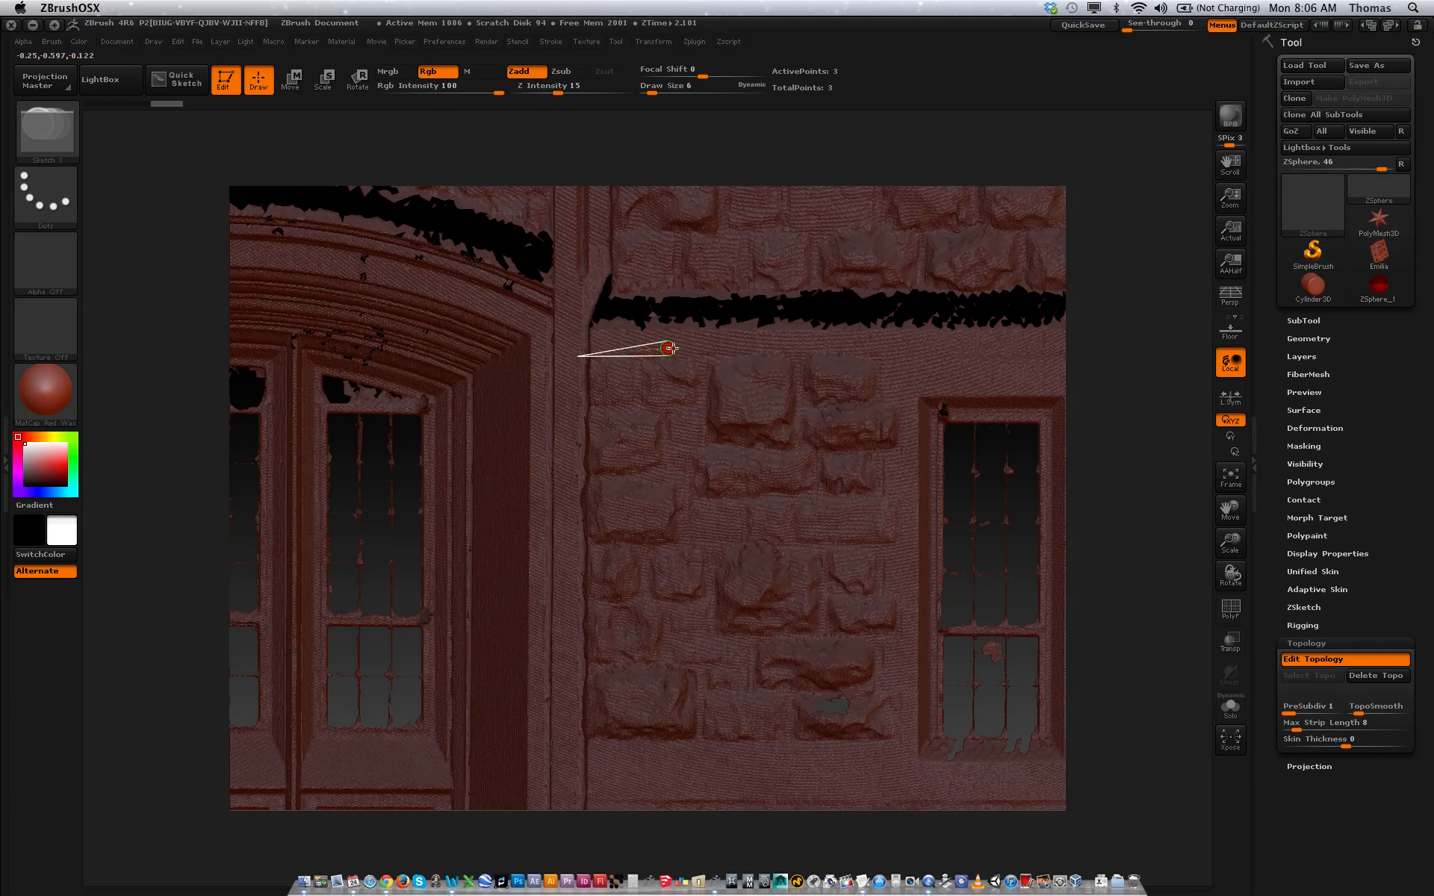
pyautogui.click(756, 347)
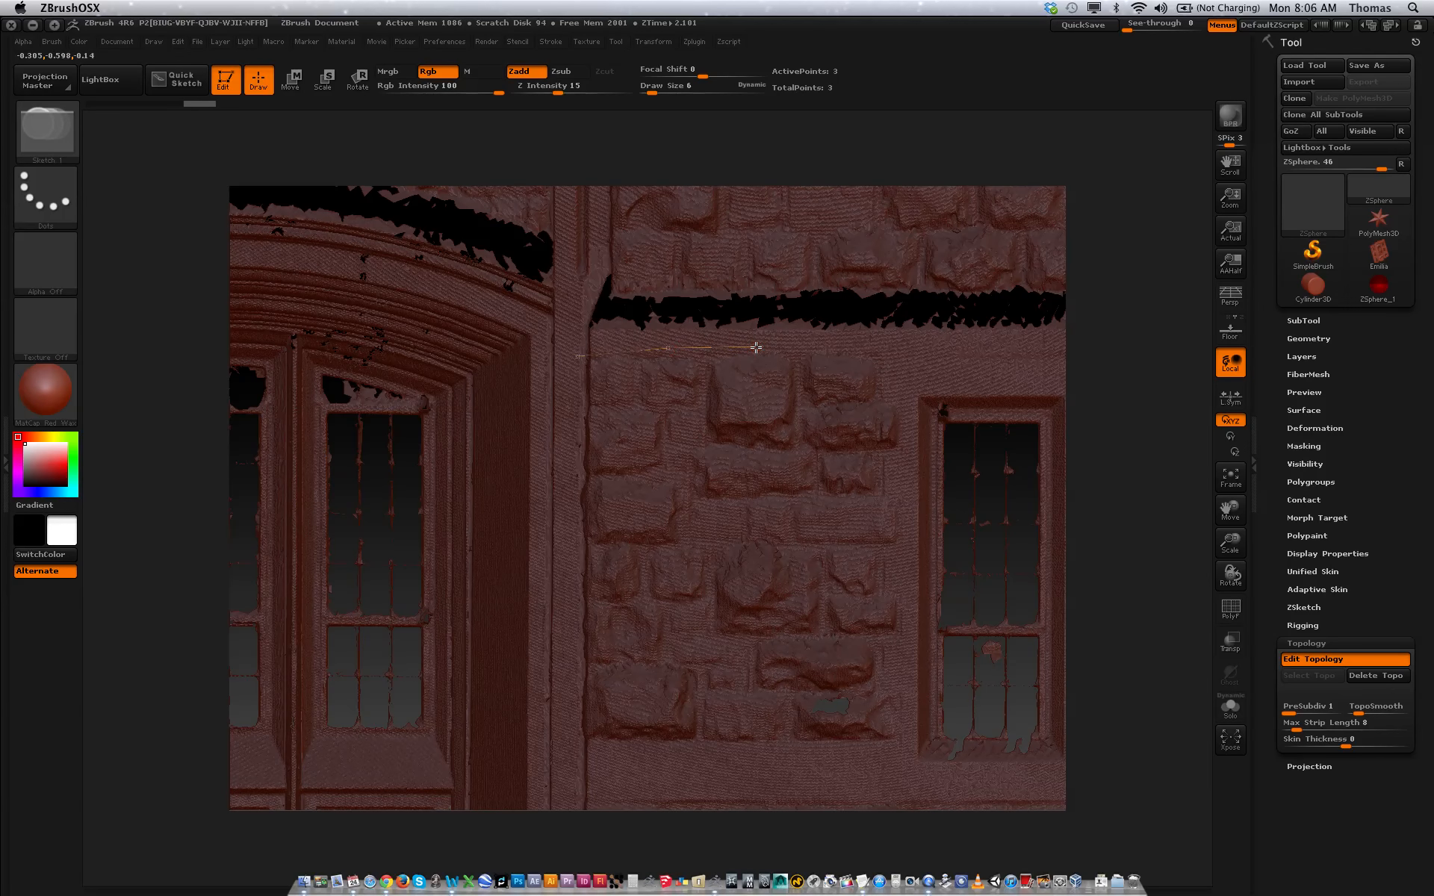
pyautogui.click(835, 345)
pyautogui.click(904, 347)
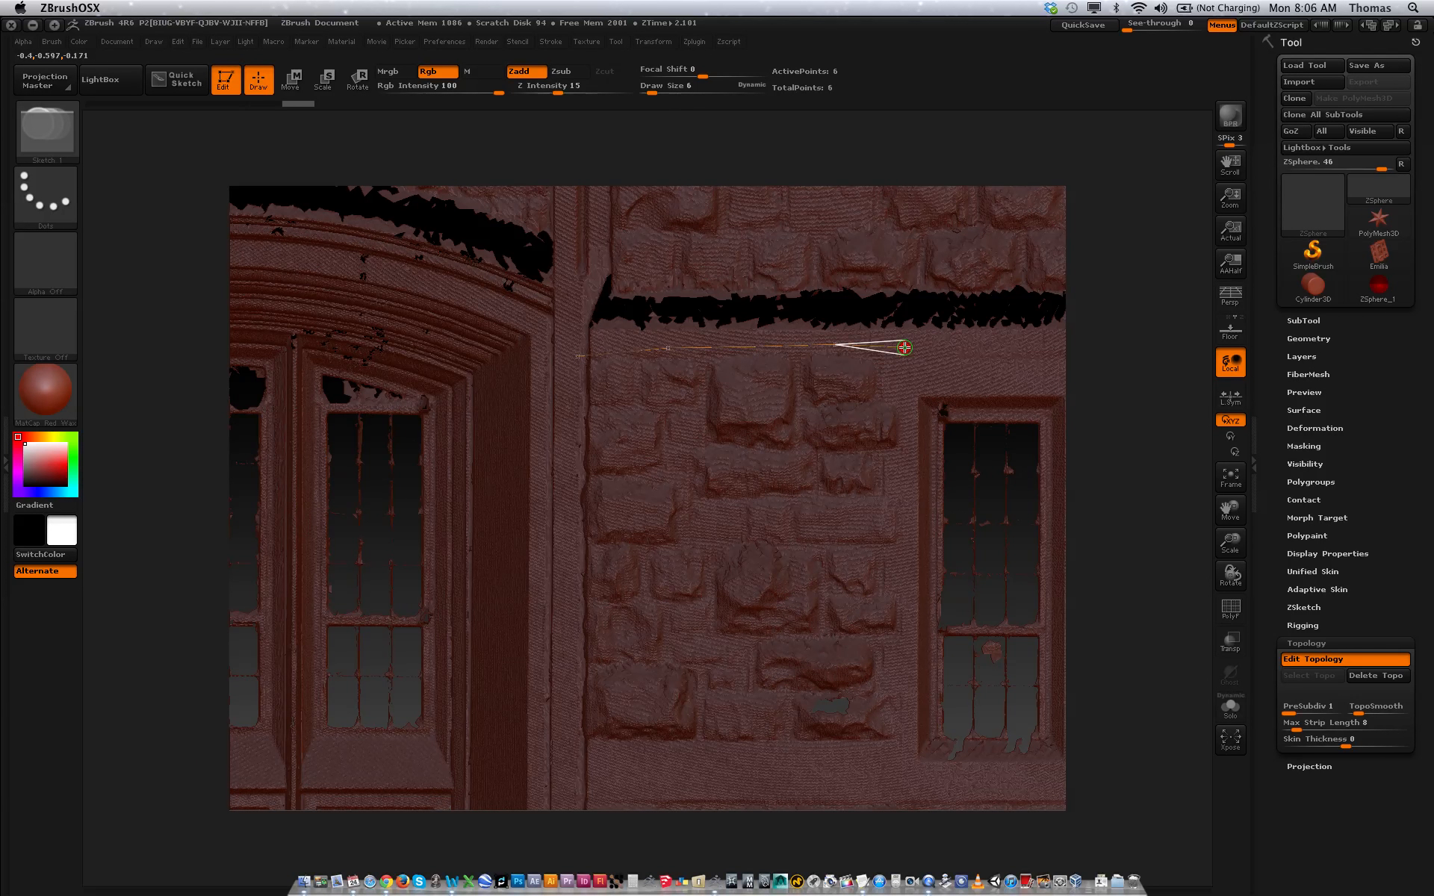
# - Draw a second row of five topology points below the first, from the window side to the arched bay, linking each point up to the first row
pyautogui.click(910, 444)
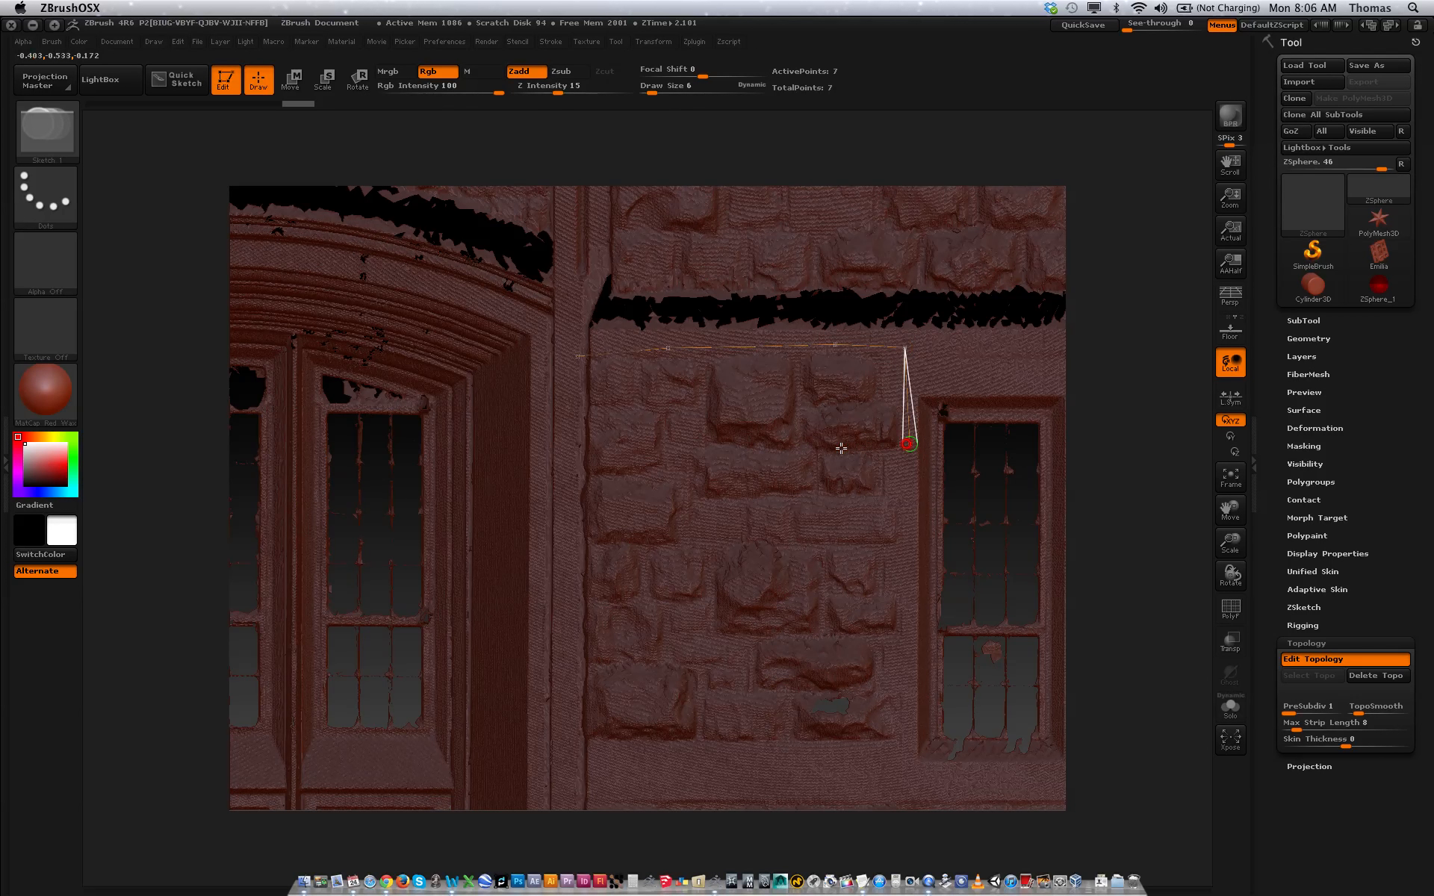
pyautogui.click(836, 446)
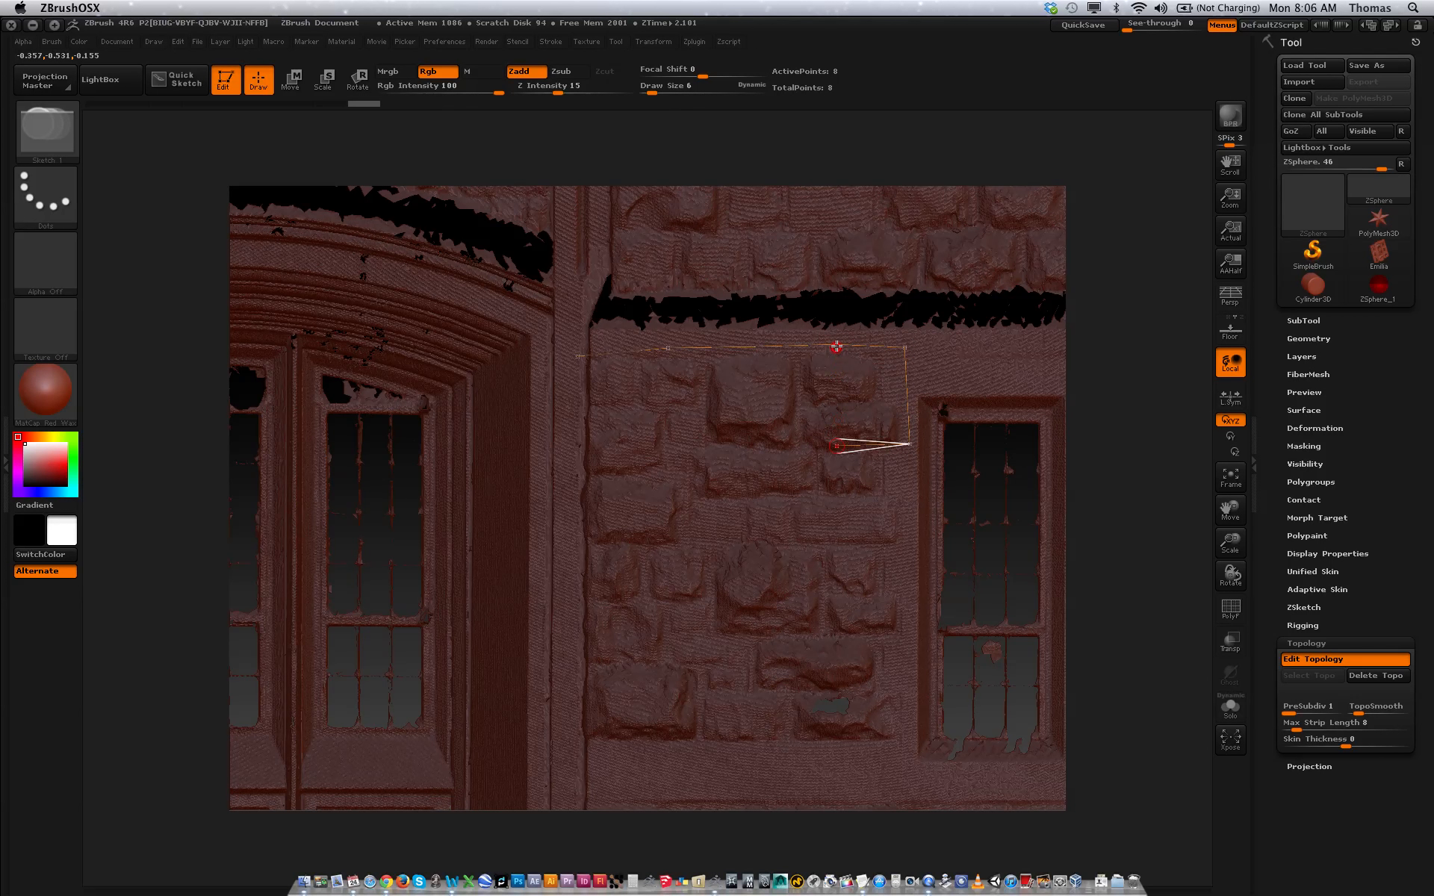
pyautogui.click(836, 346)
pyautogui.click(754, 447)
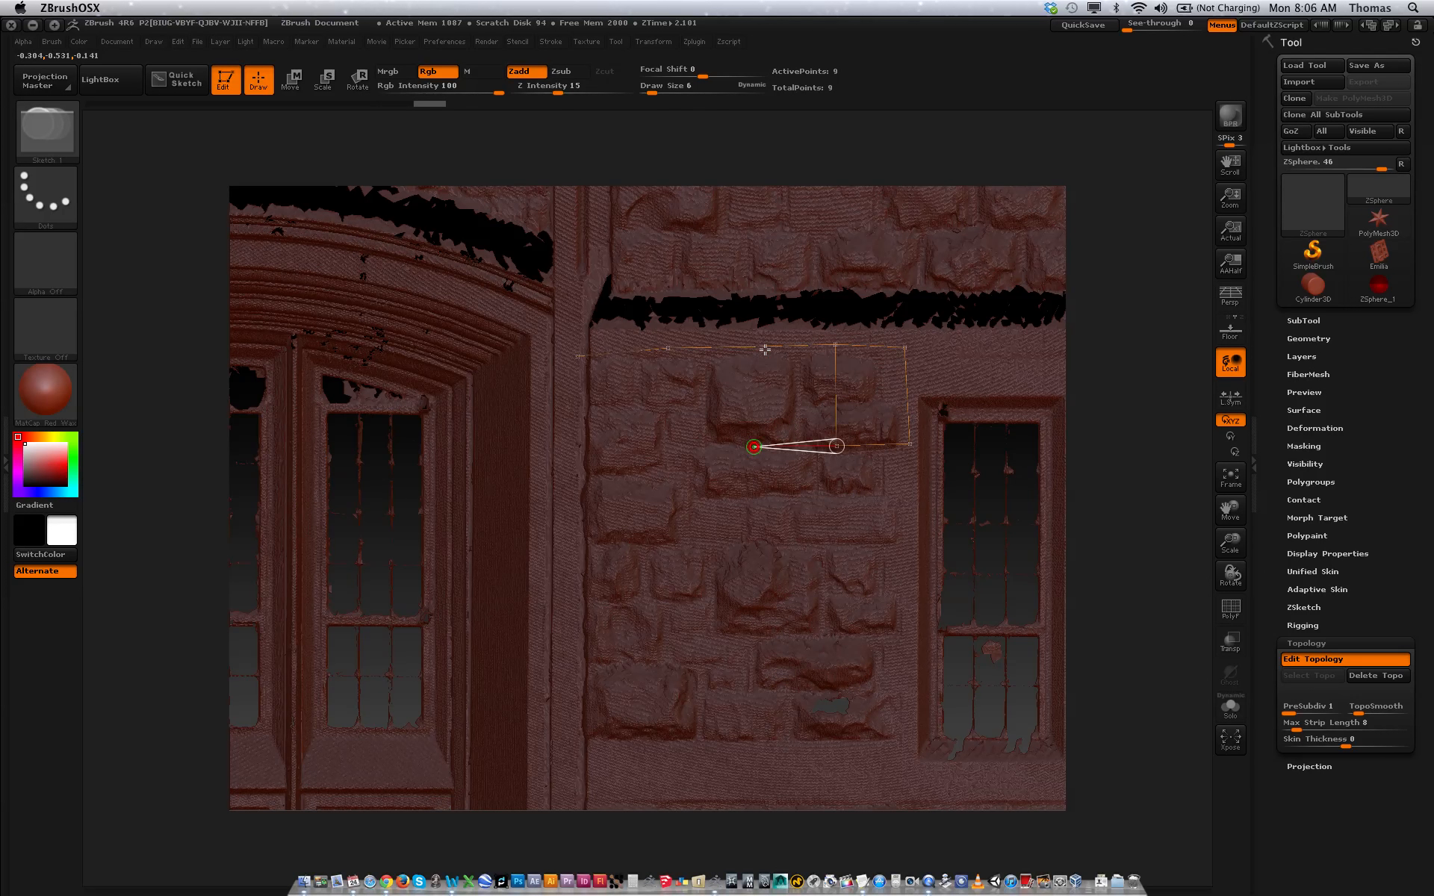
pyautogui.click(757, 346)
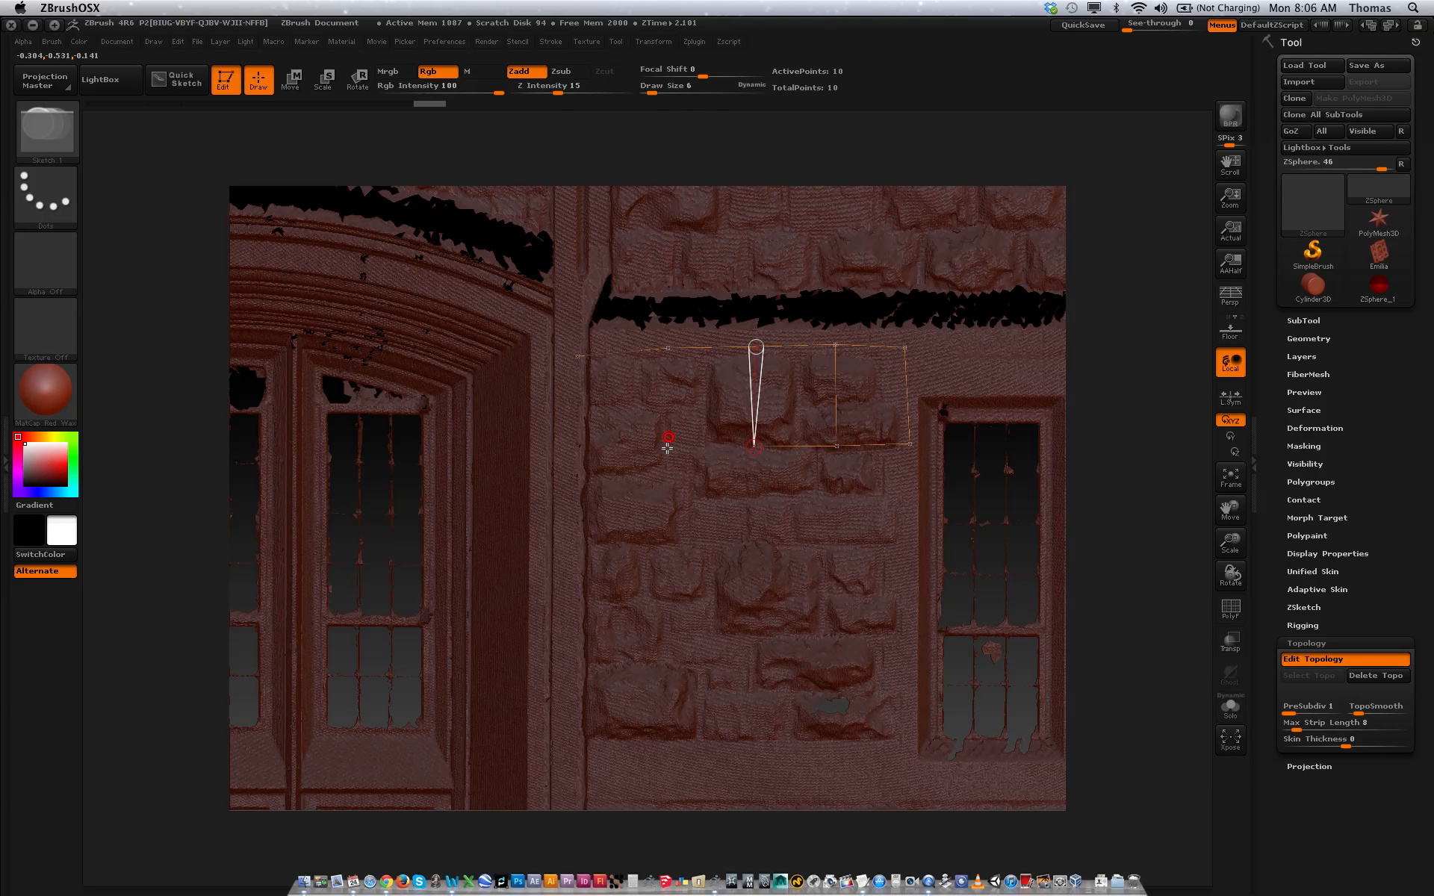
pyautogui.click(667, 441)
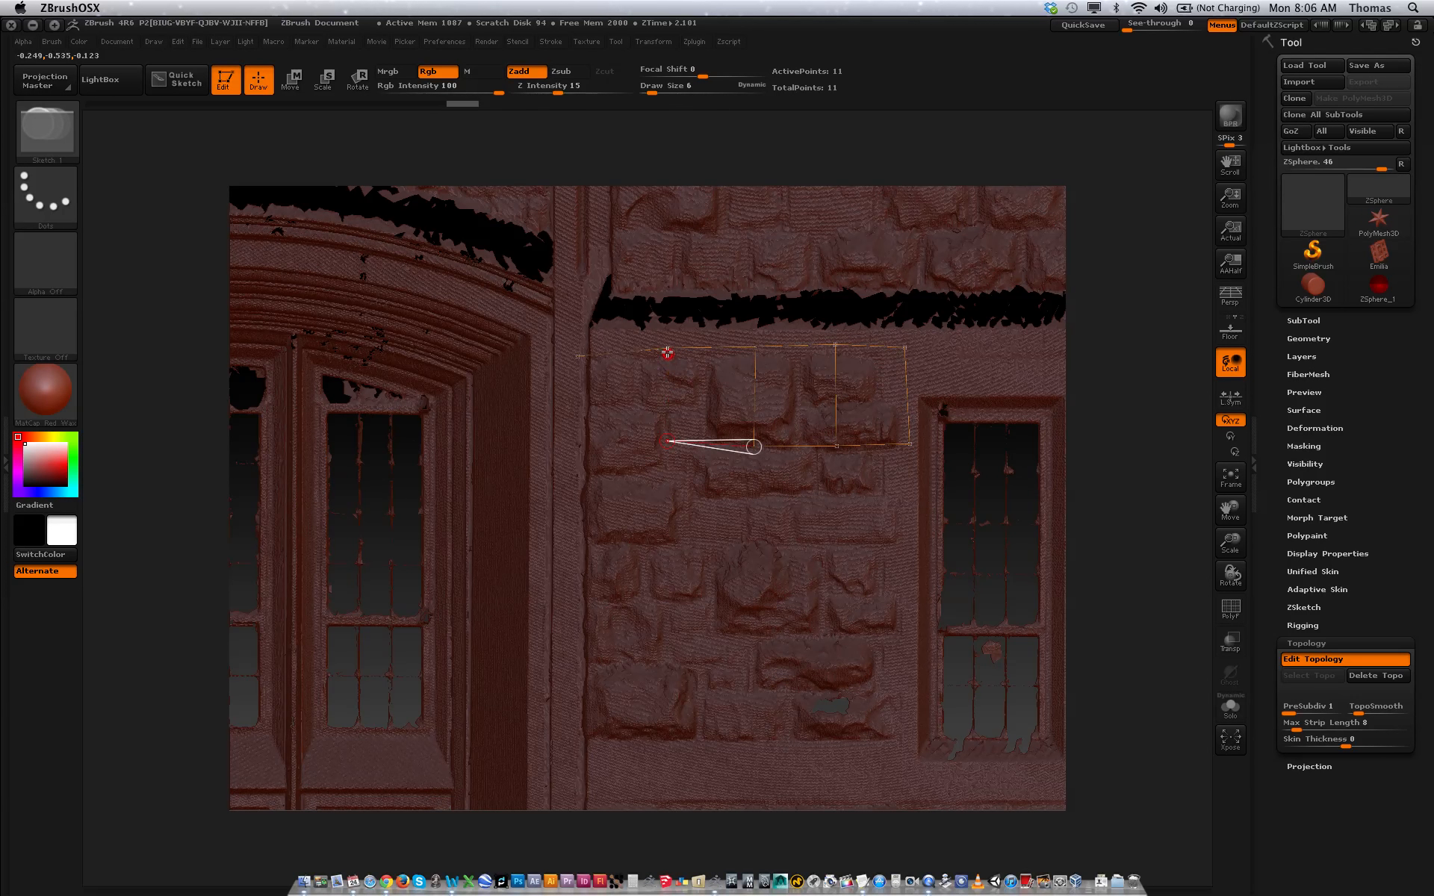
pyautogui.click(668, 348)
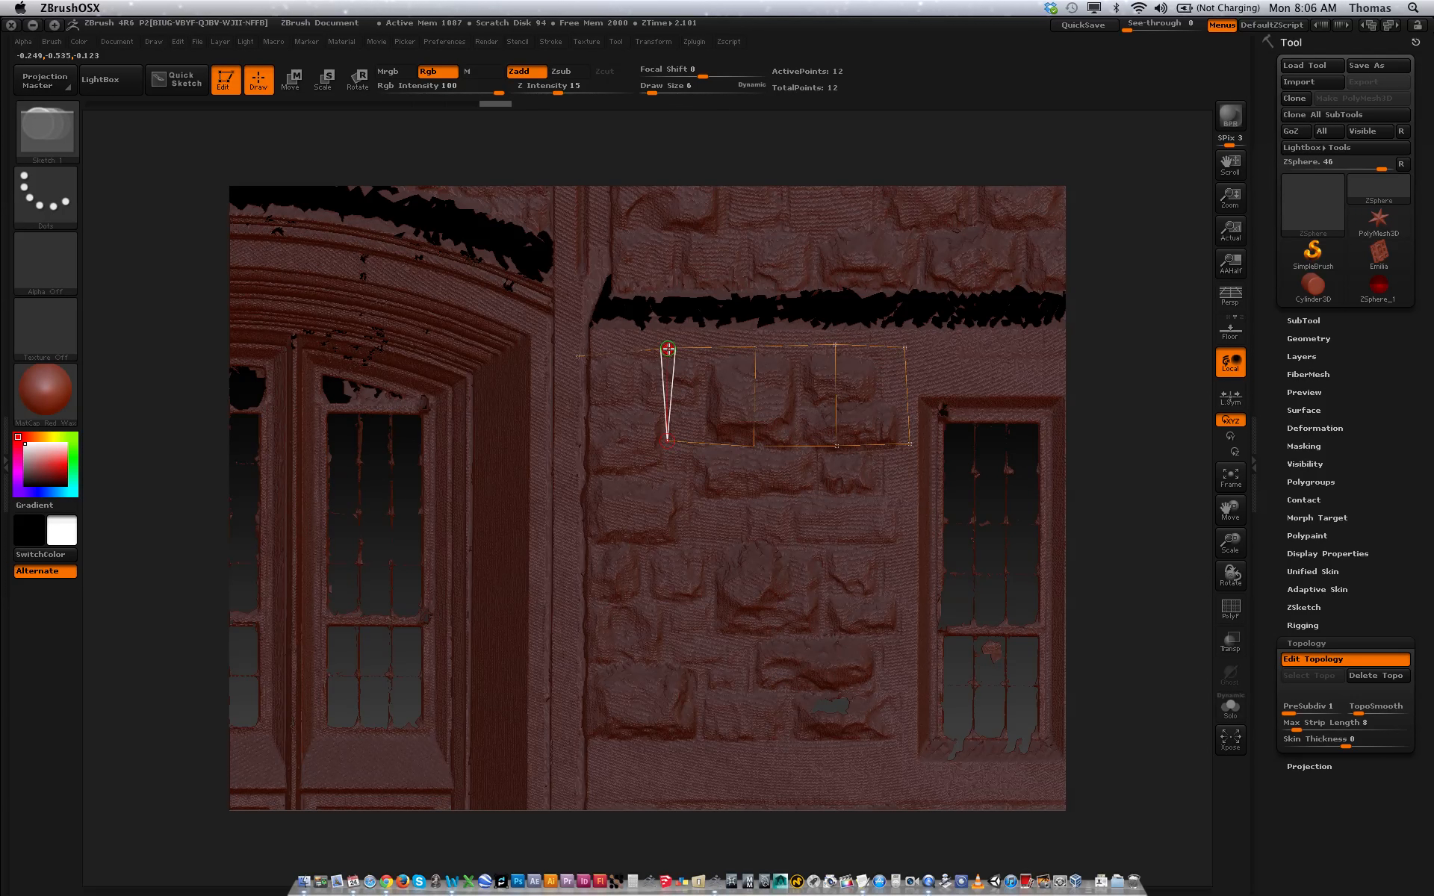
pyautogui.click(580, 443)
pyautogui.click(577, 357)
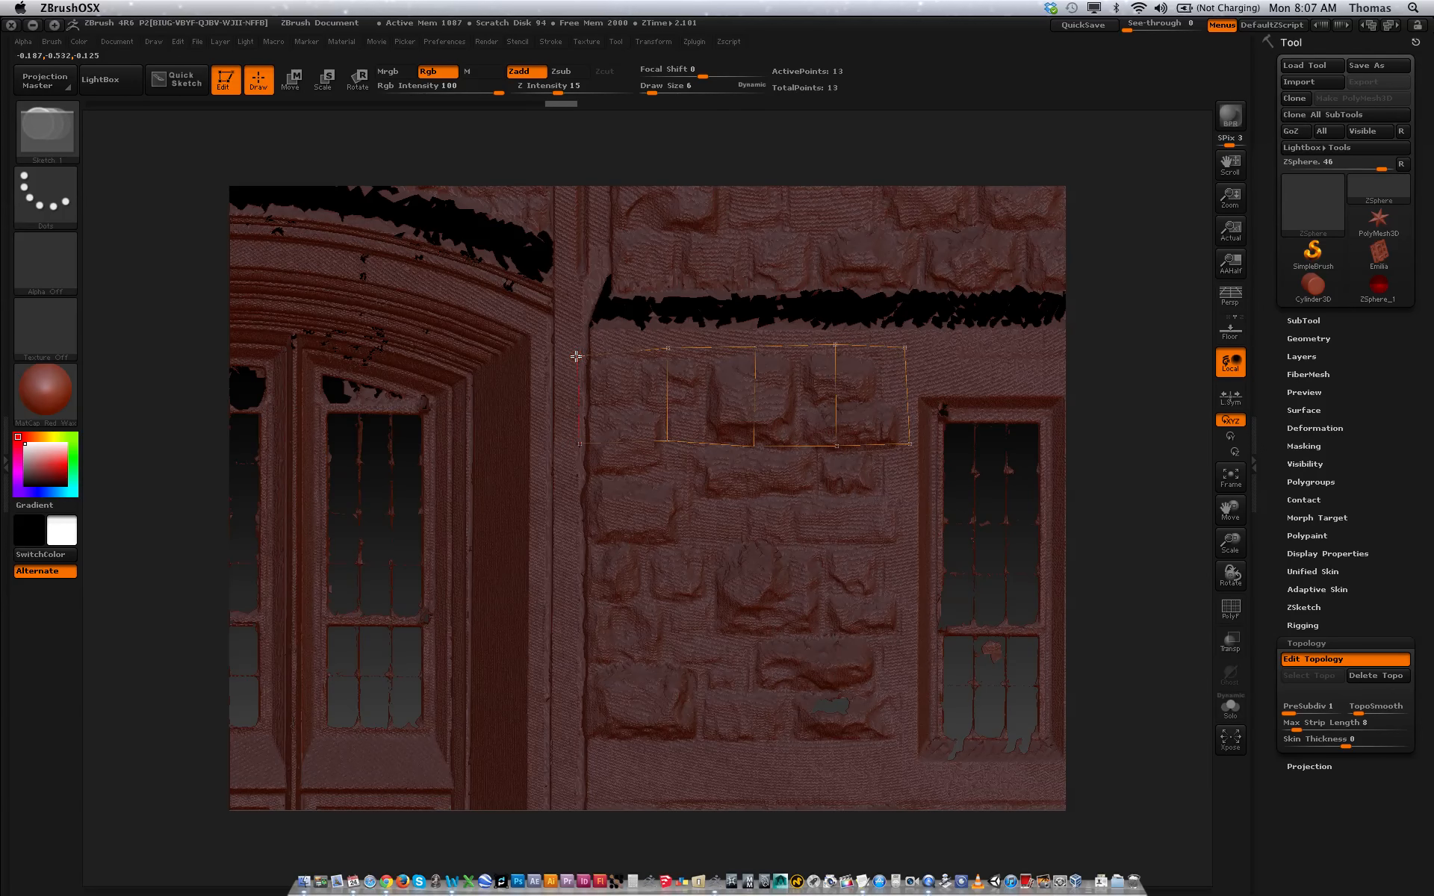
# - Add a third row of five points across the stone wall, starting at the arched bay, and connect each to the second row
pyautogui.click(580, 529)
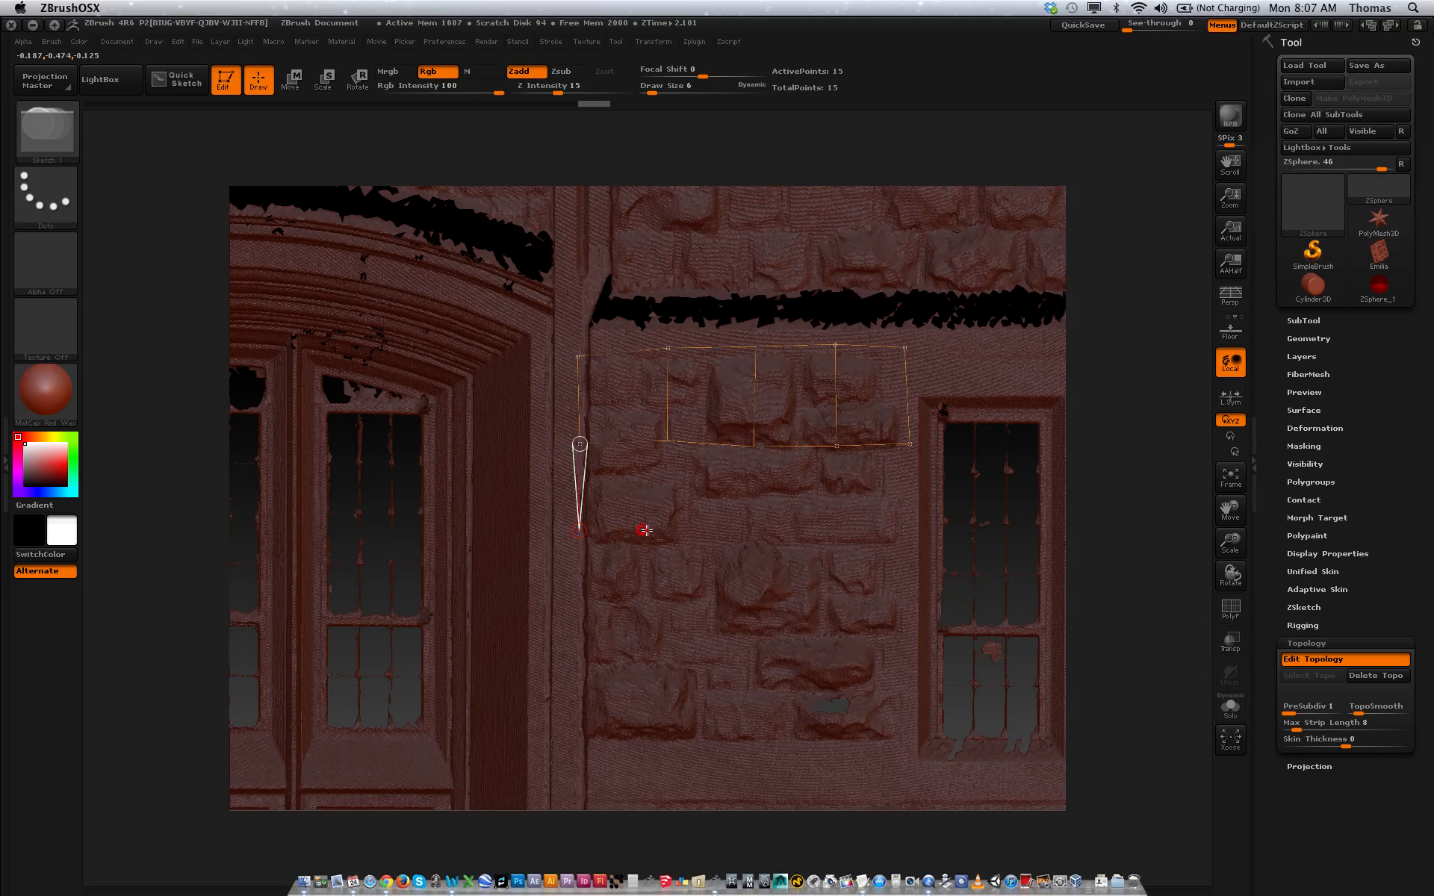
pyautogui.click(669, 529)
pyautogui.click(667, 442)
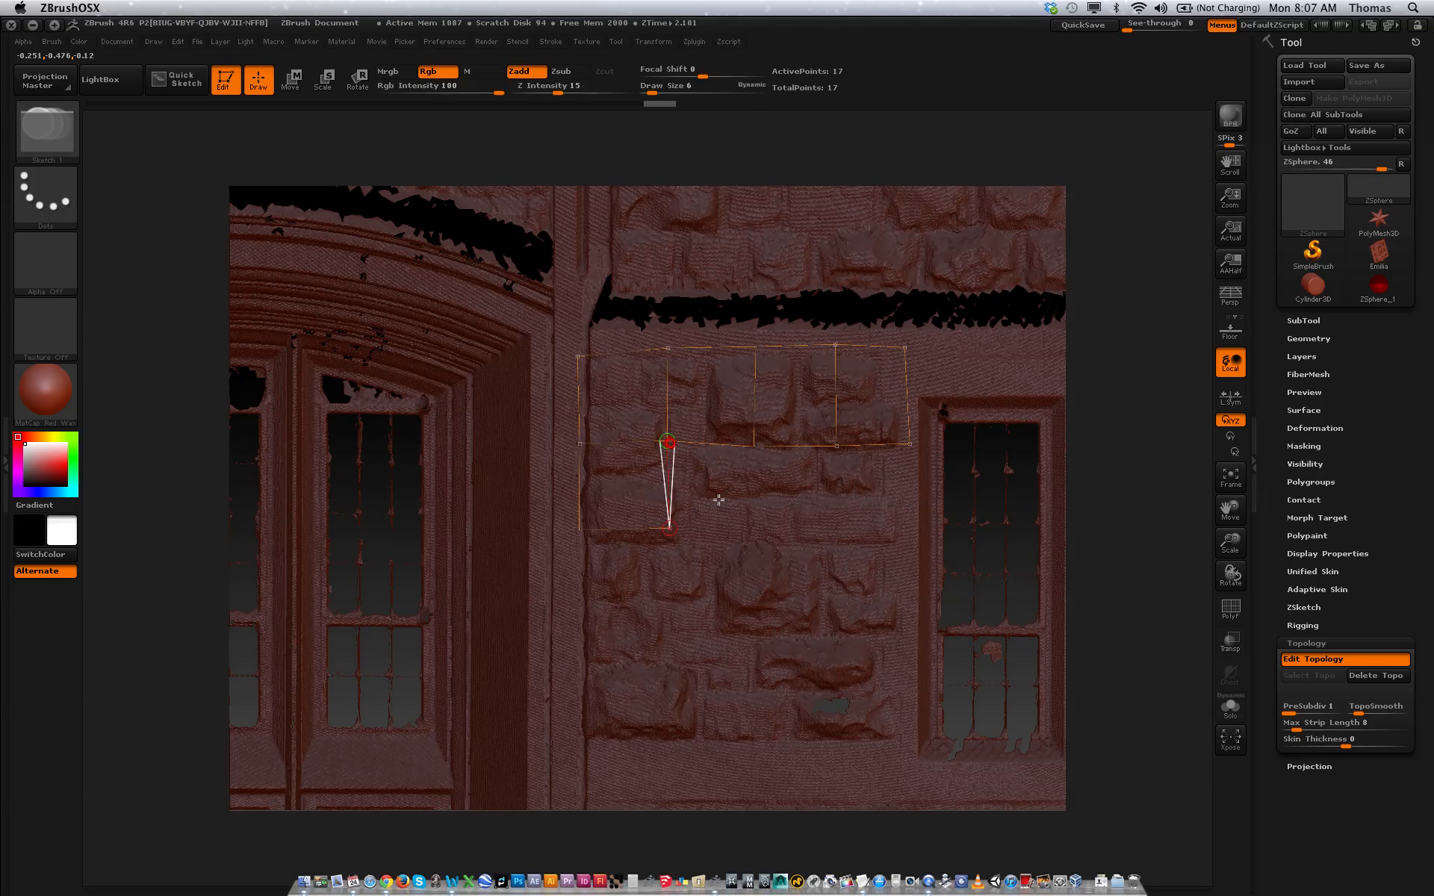
pyautogui.click(749, 535)
pyautogui.click(754, 447)
pyautogui.click(829, 540)
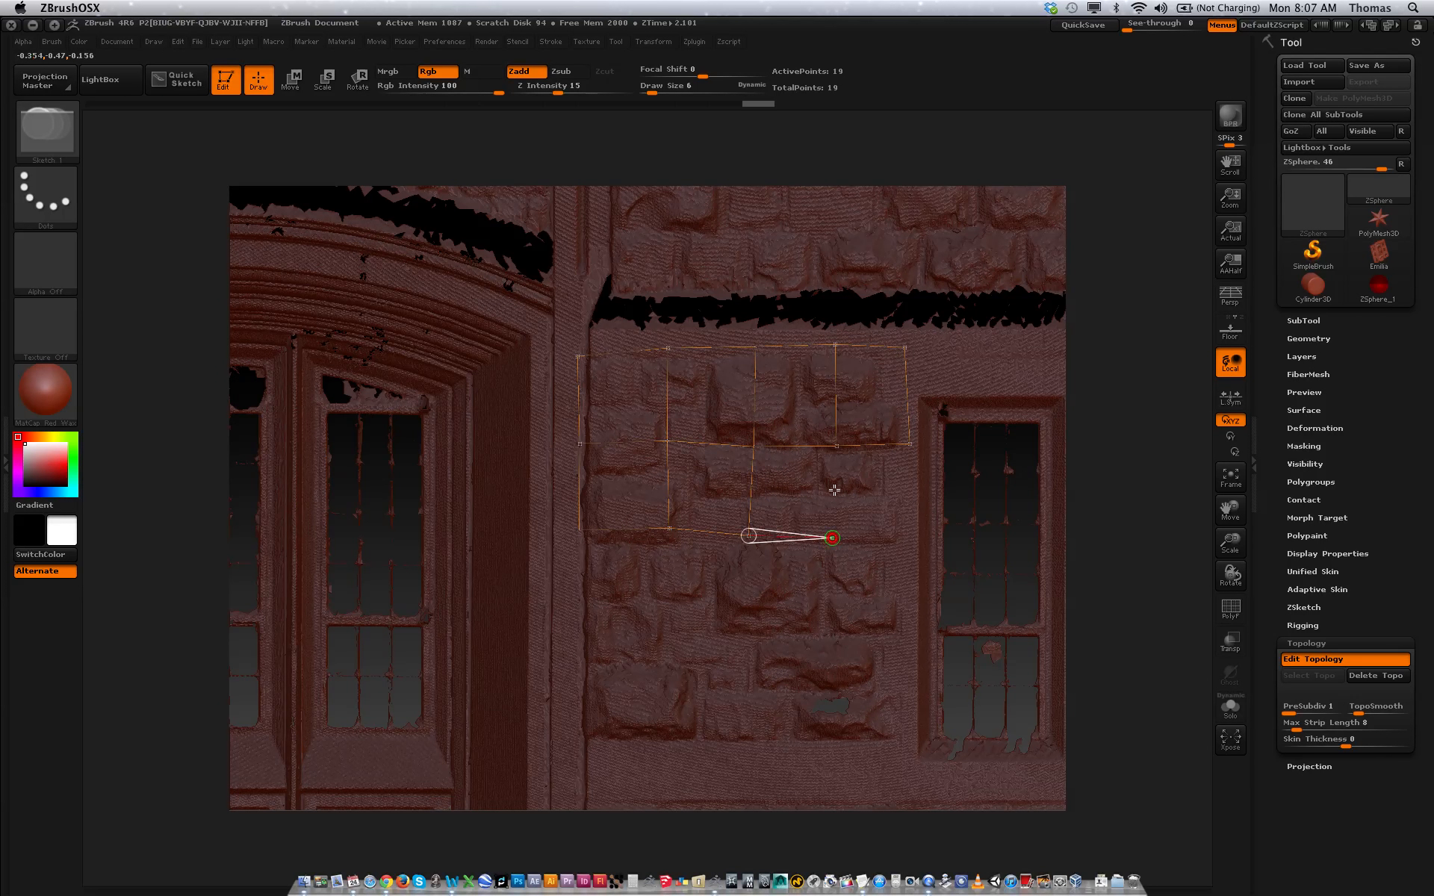
pyautogui.click(837, 446)
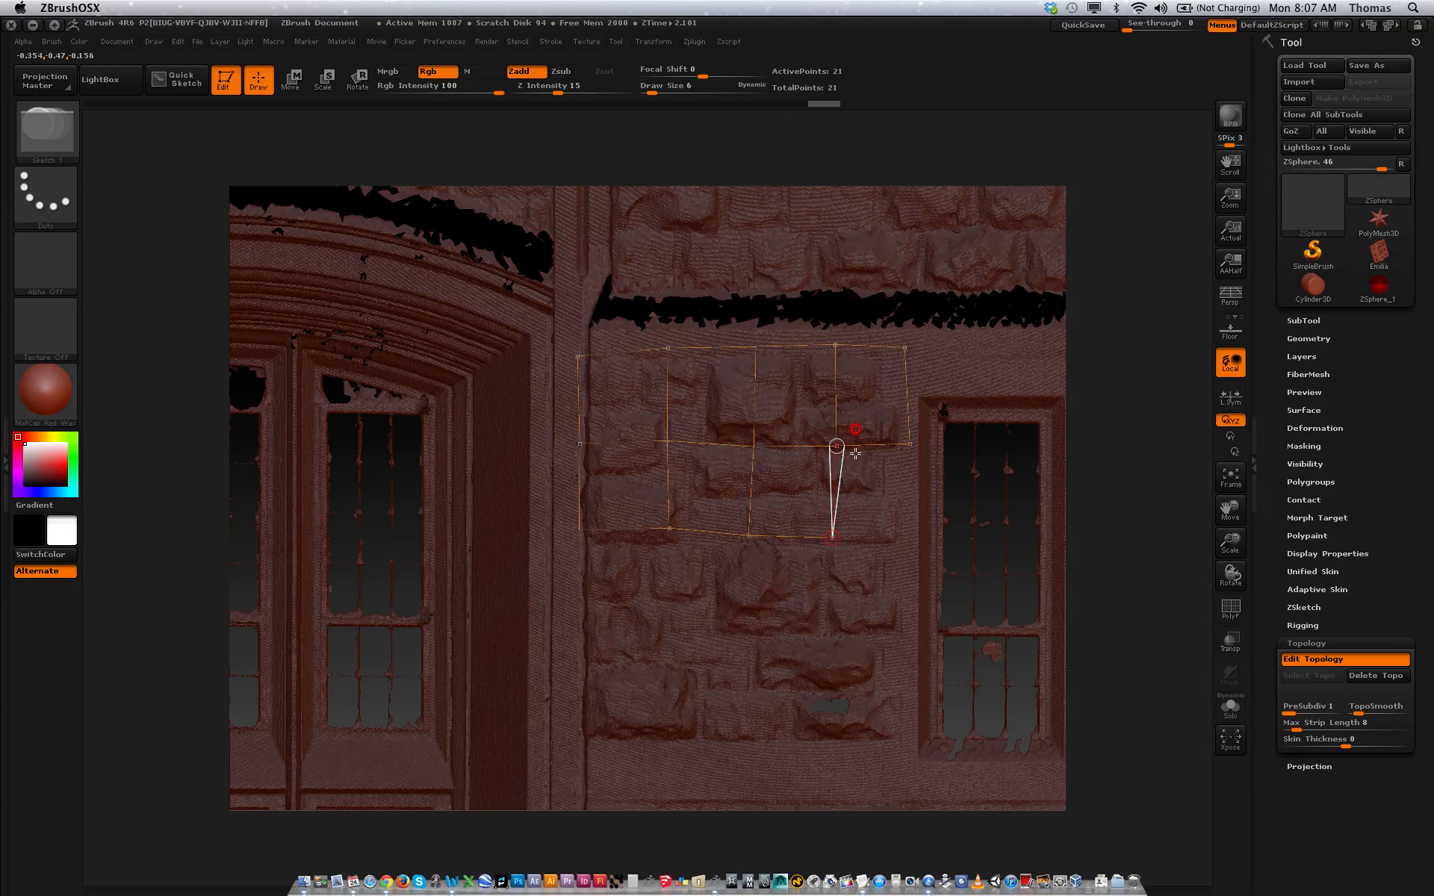
pyautogui.click(903, 539)
pyautogui.click(911, 444)
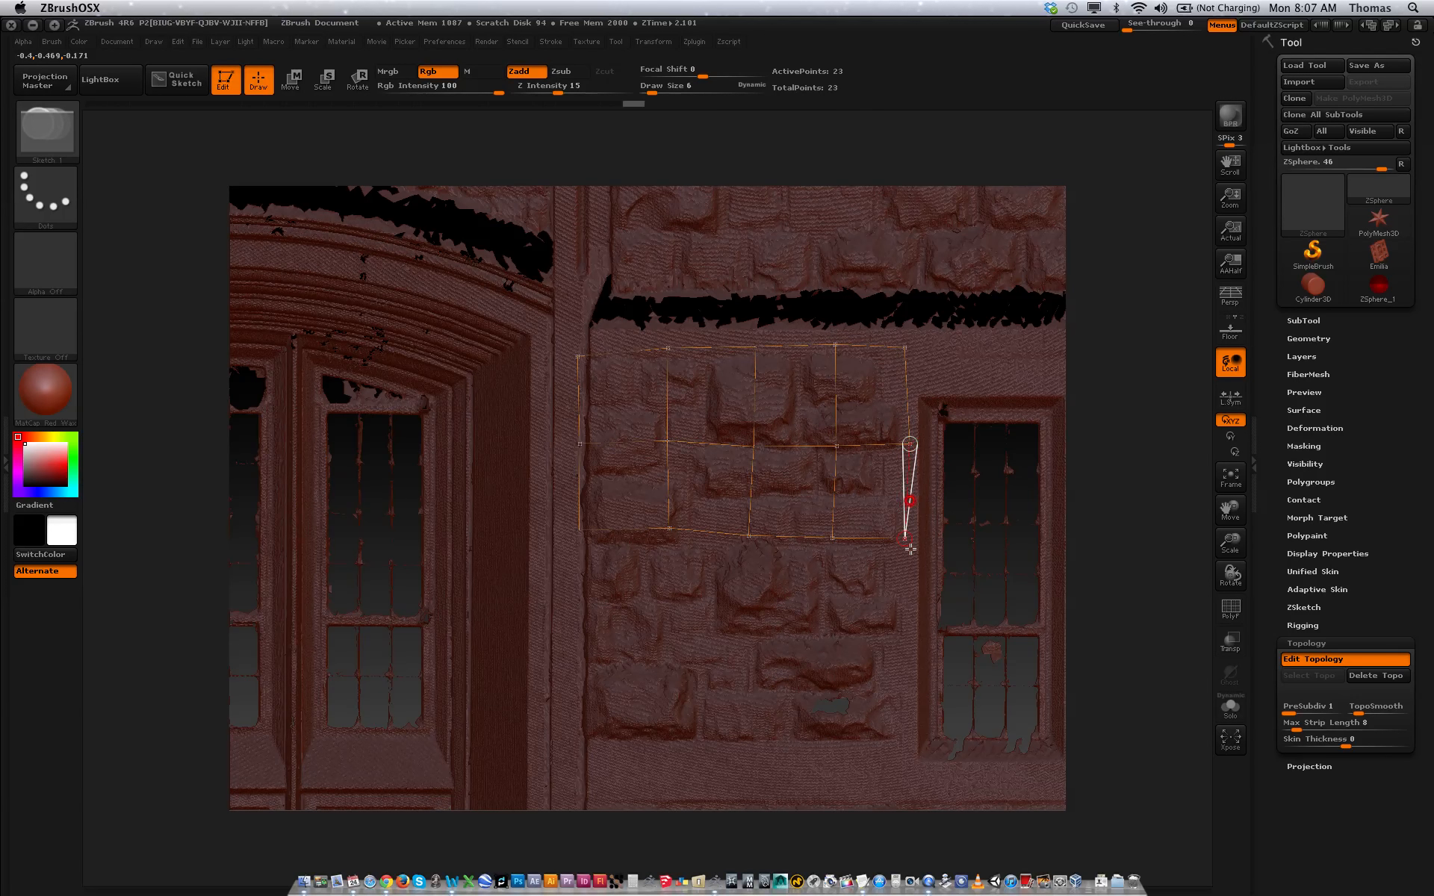
# - Add a fourth row of five points from the window side back to the arched bay, connecting each to the third row
pyautogui.click(908, 632)
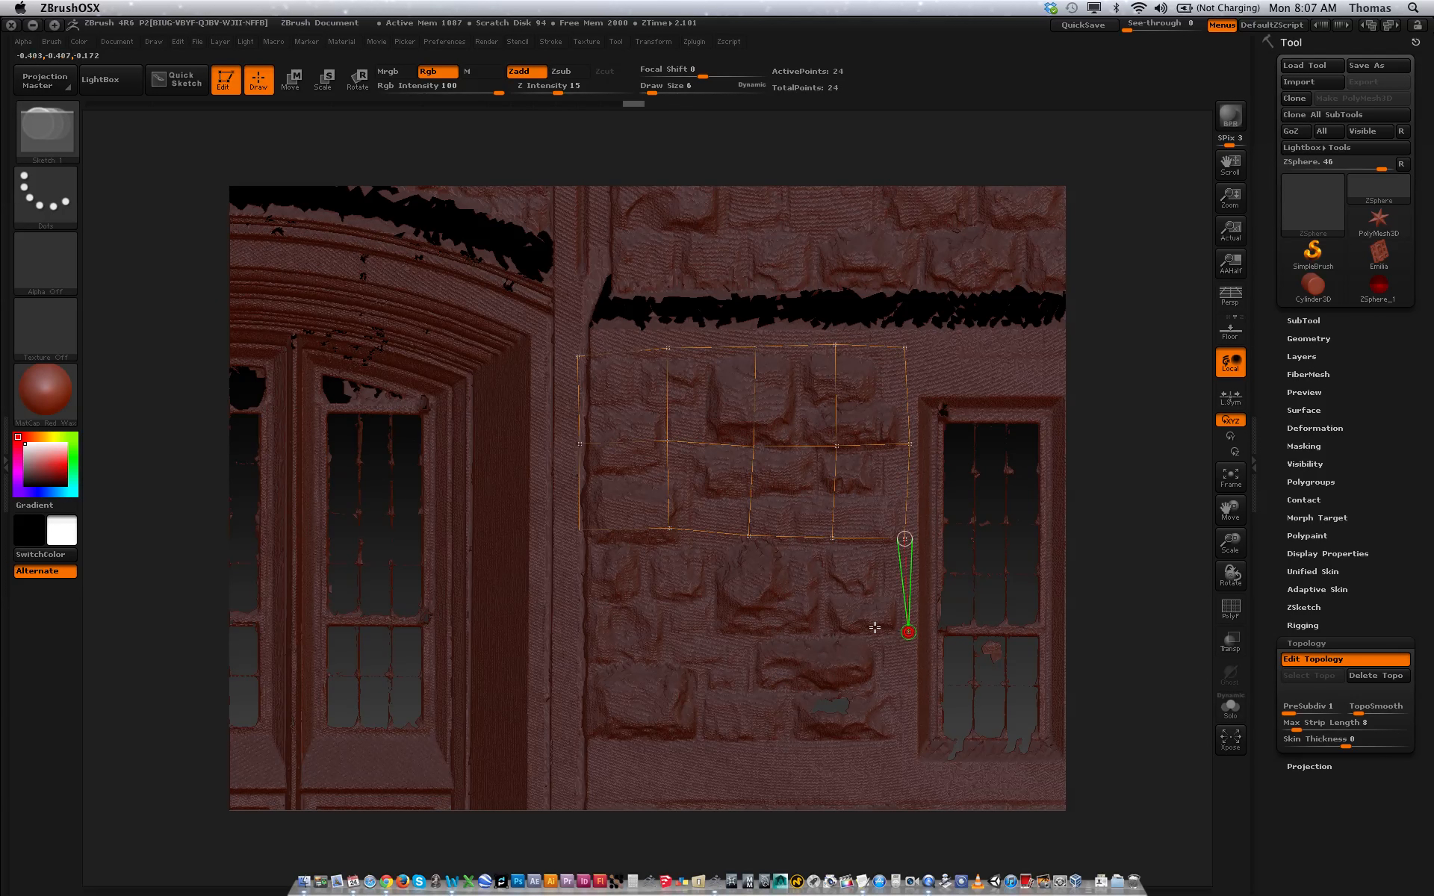
pyautogui.click(828, 634)
pyautogui.click(832, 538)
pyautogui.click(747, 627)
pyautogui.click(748, 536)
pyautogui.click(664, 631)
pyautogui.click(669, 529)
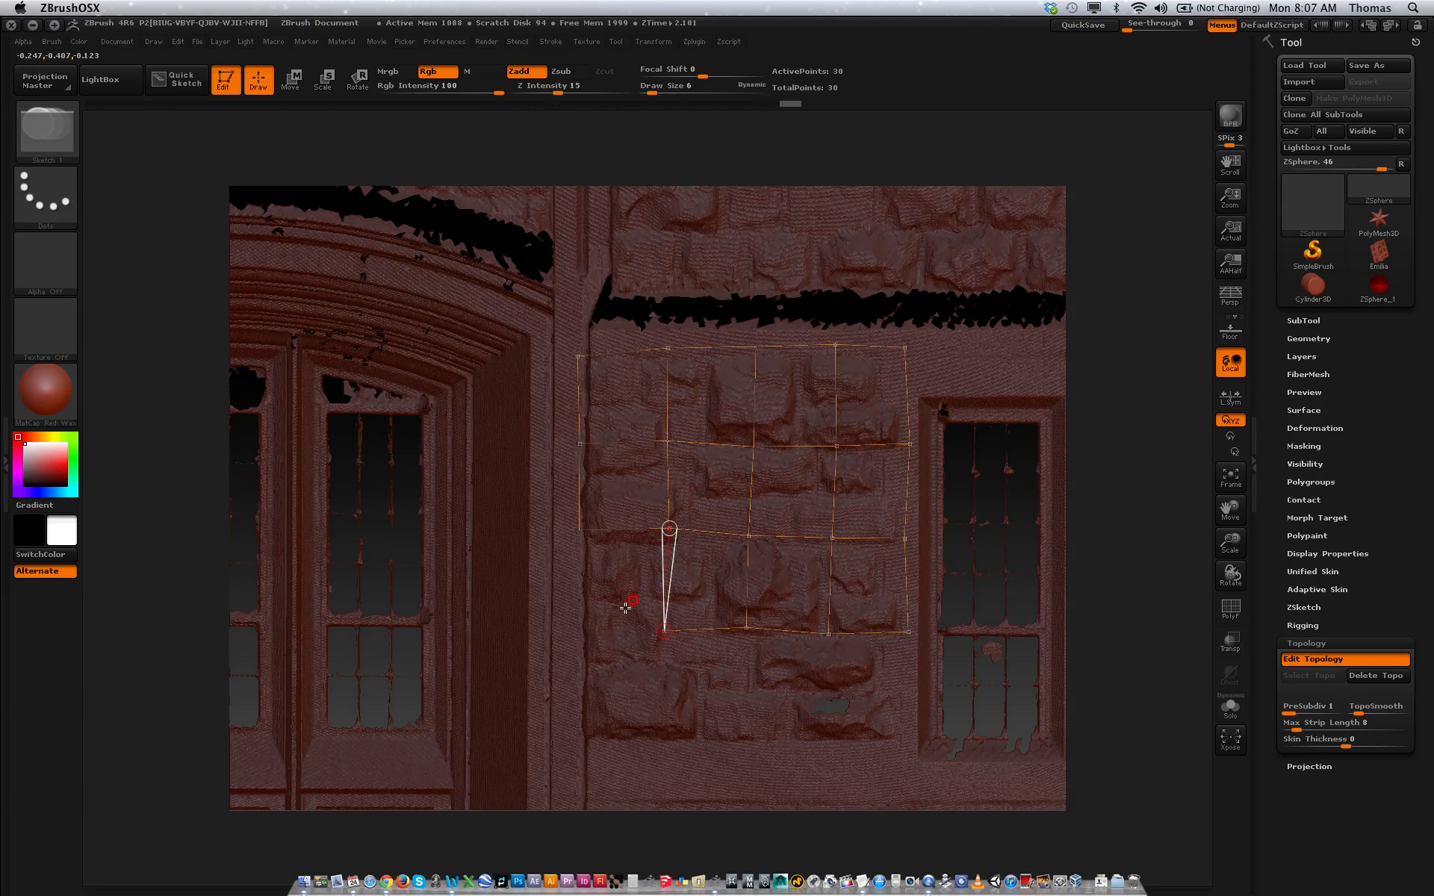
pyautogui.click(578, 634)
pyautogui.click(579, 530)
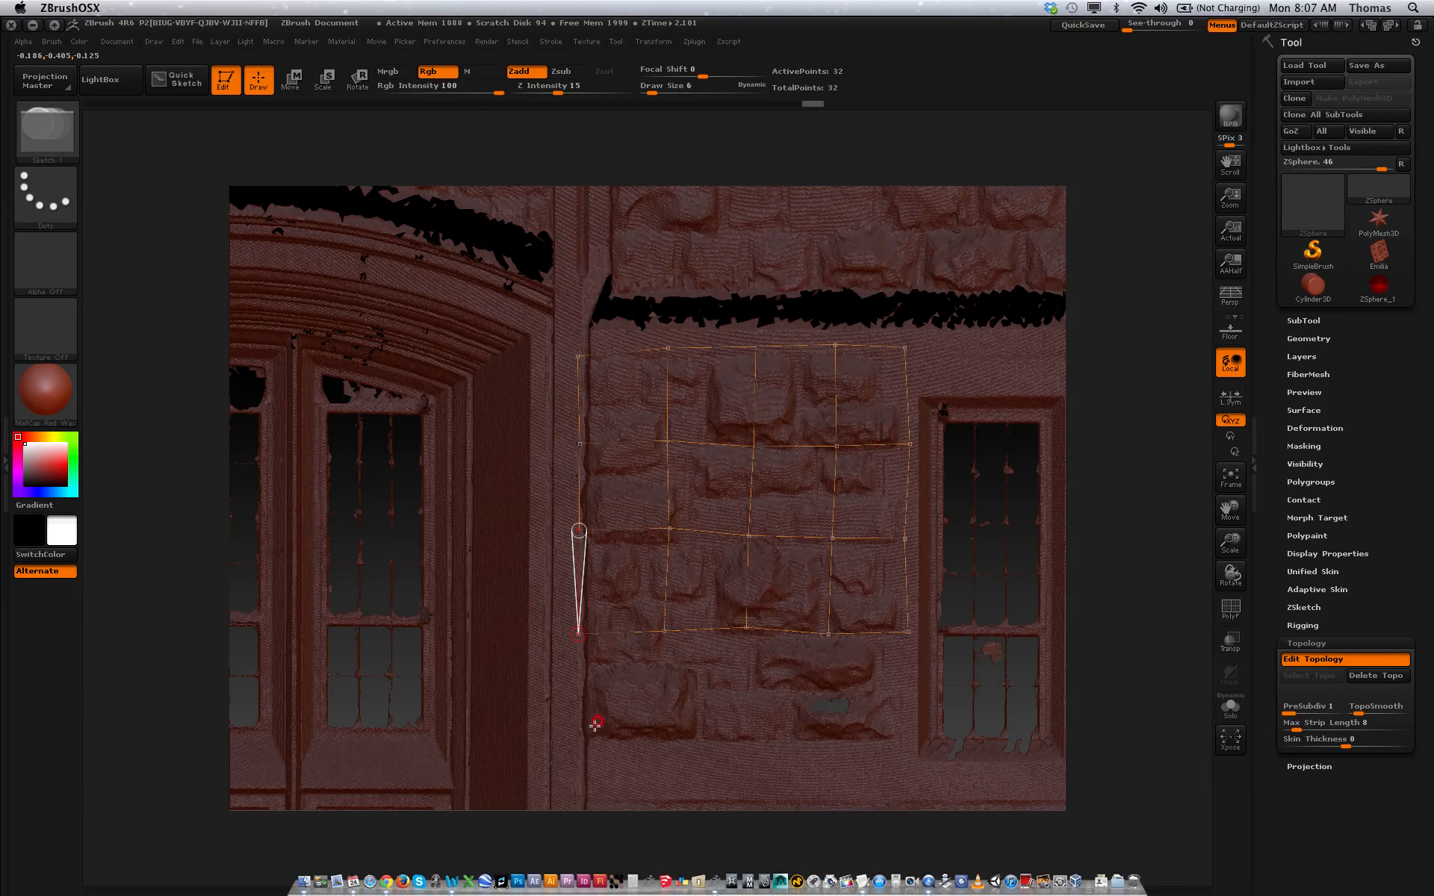
# - Close the wall grid with a fifth row of five points along the base of the stonework, connecting each to the fourth row
pyautogui.click(574, 739)
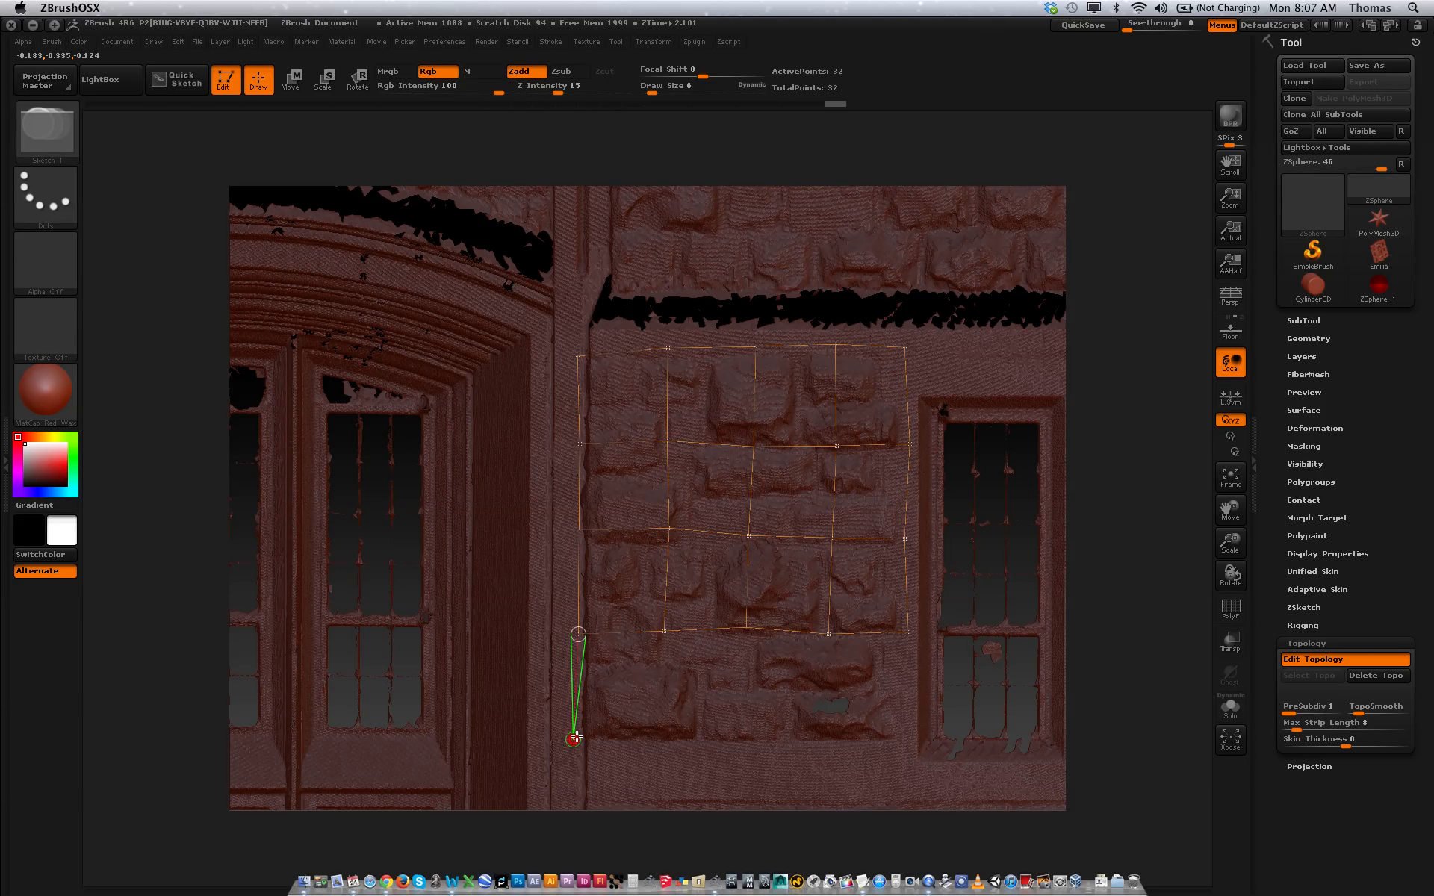
pyautogui.click(667, 747)
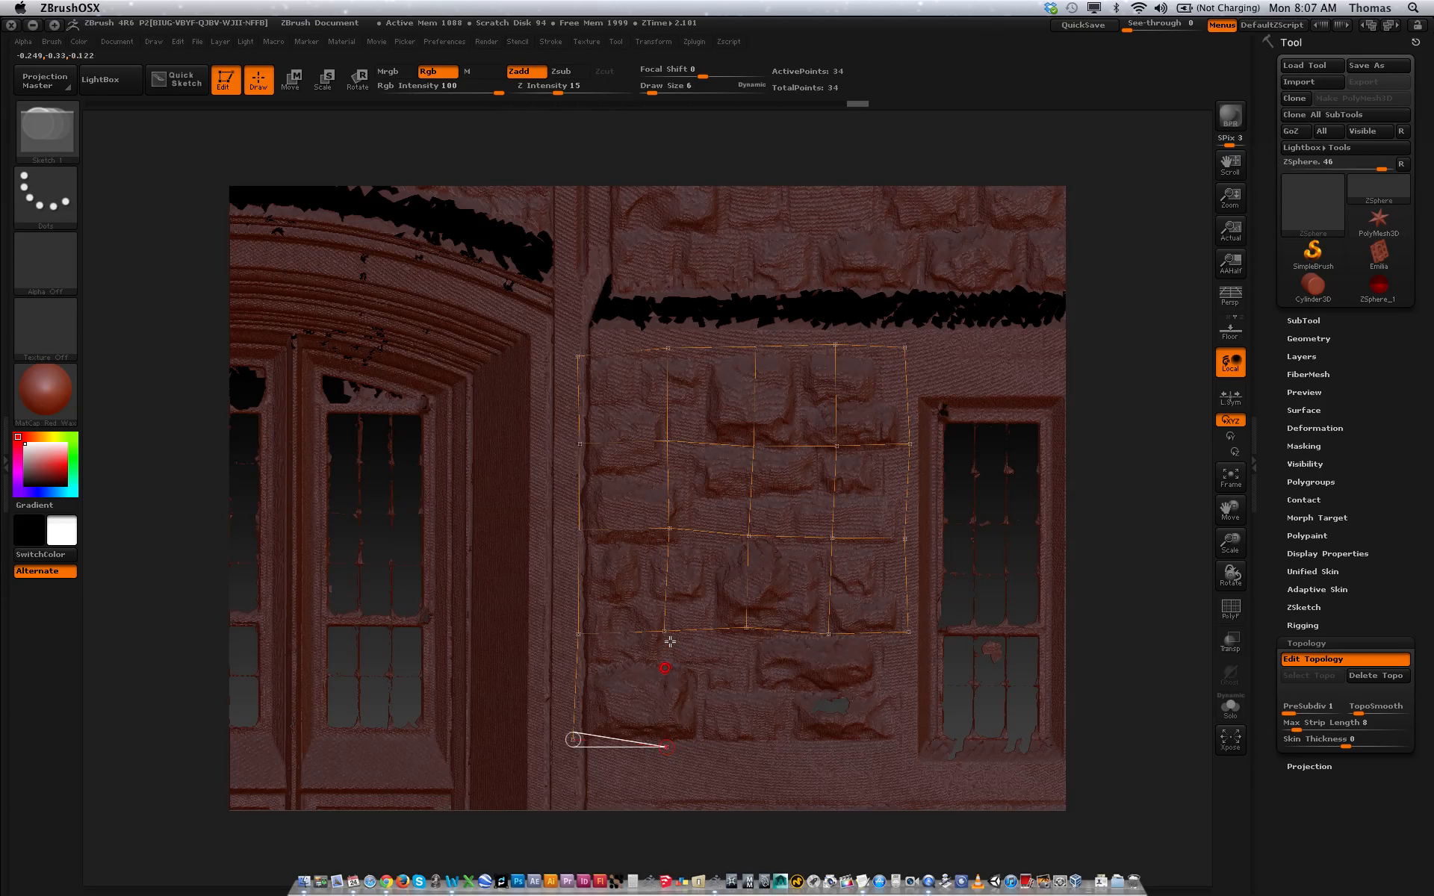
pyautogui.click(664, 629)
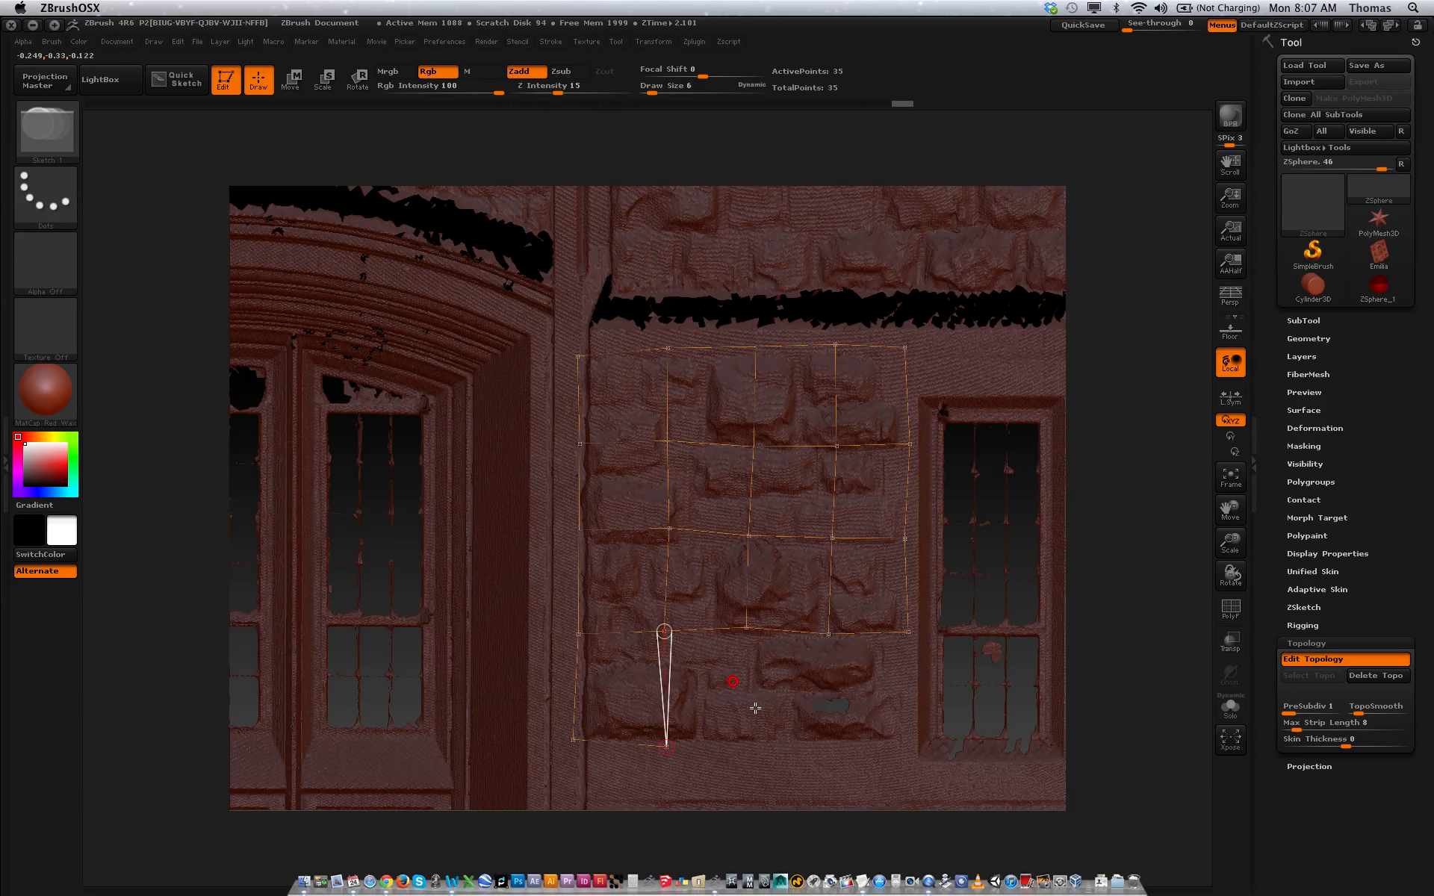
pyautogui.click(742, 748)
pyautogui.click(746, 626)
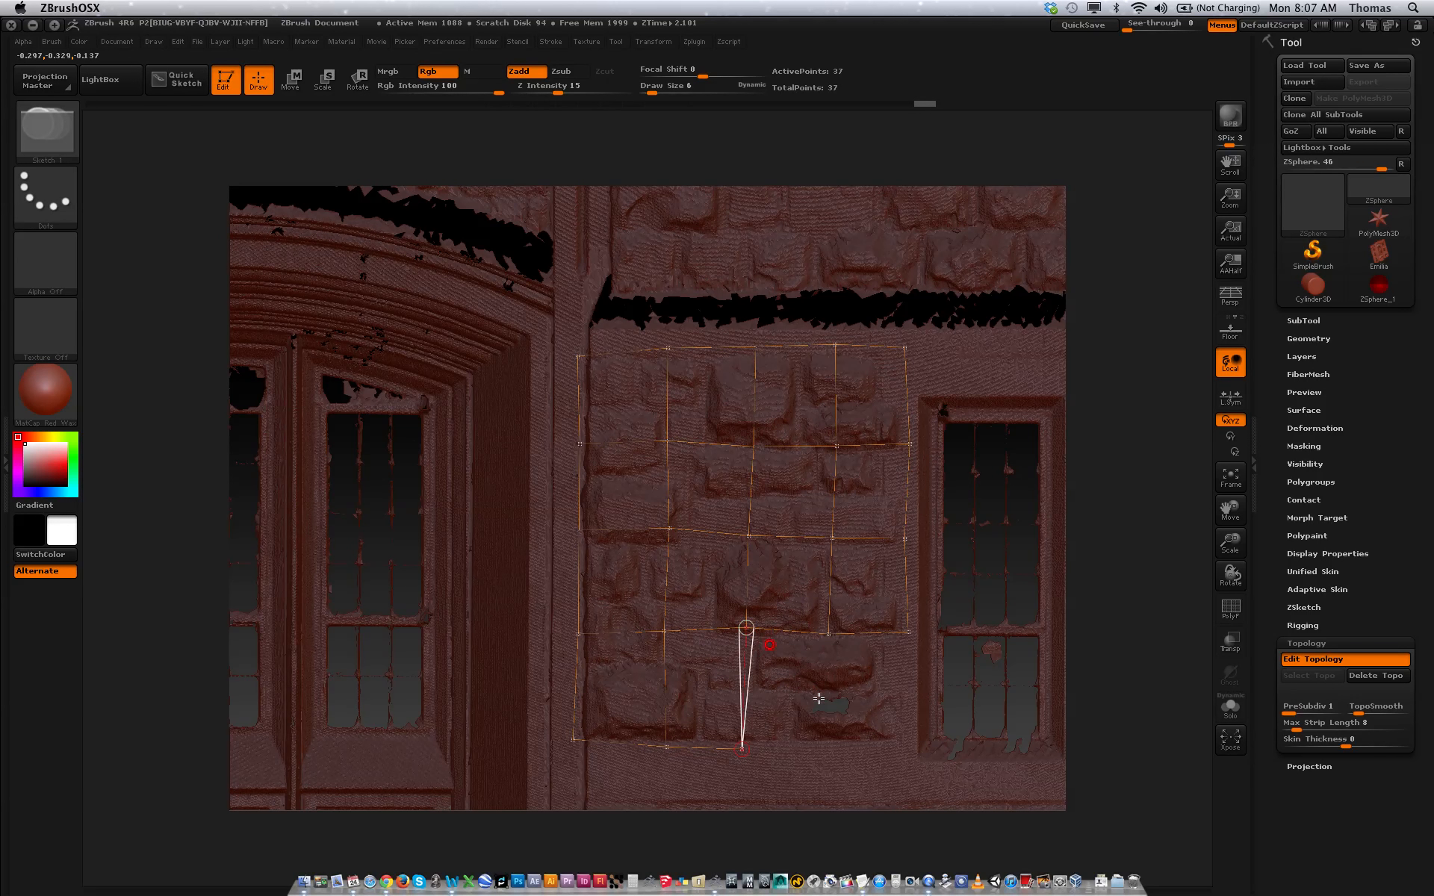
pyautogui.click(826, 750)
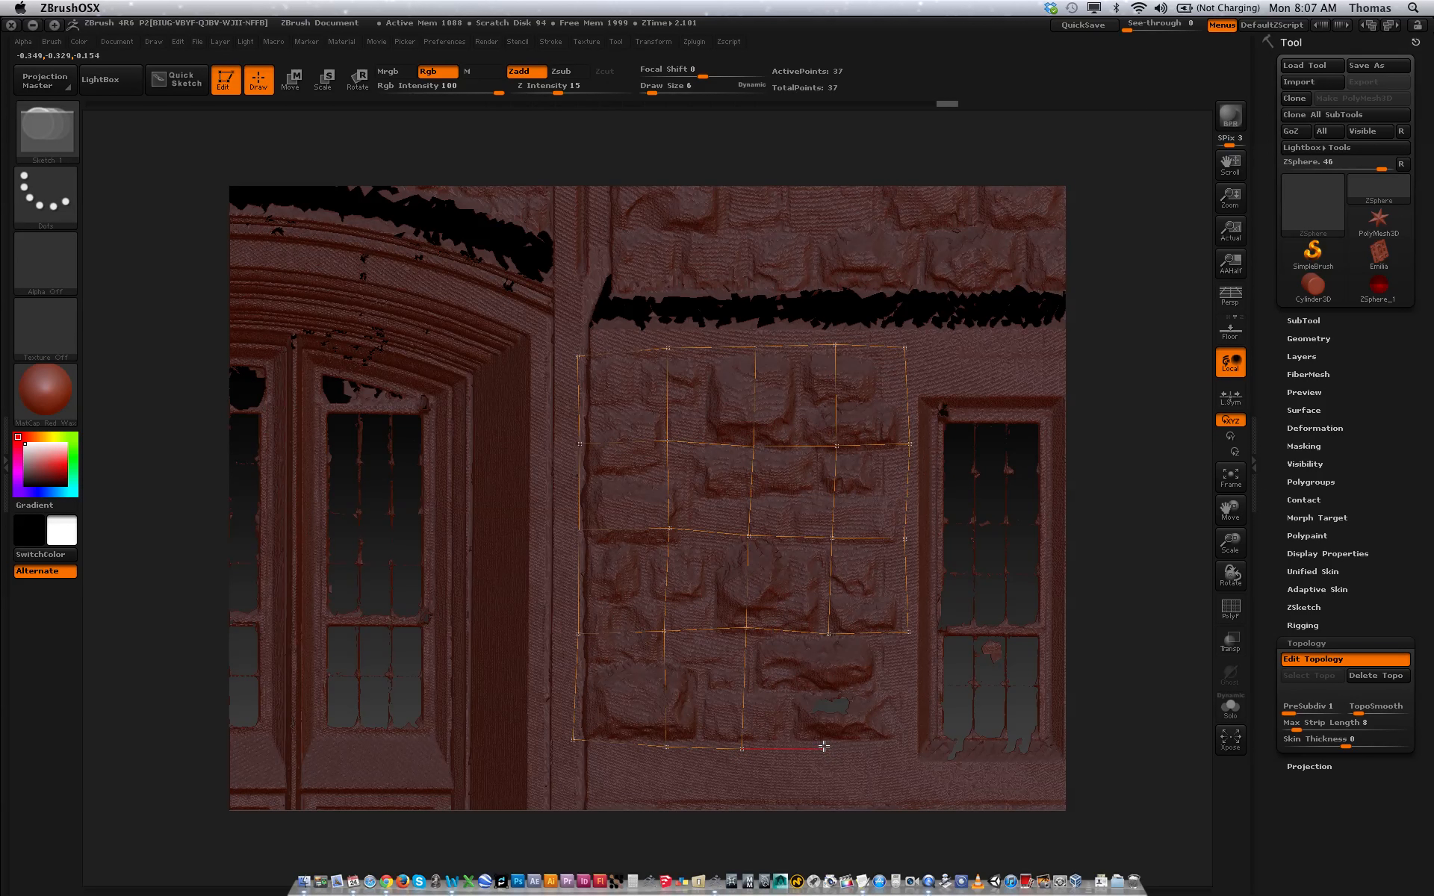
pyautogui.click(828, 633)
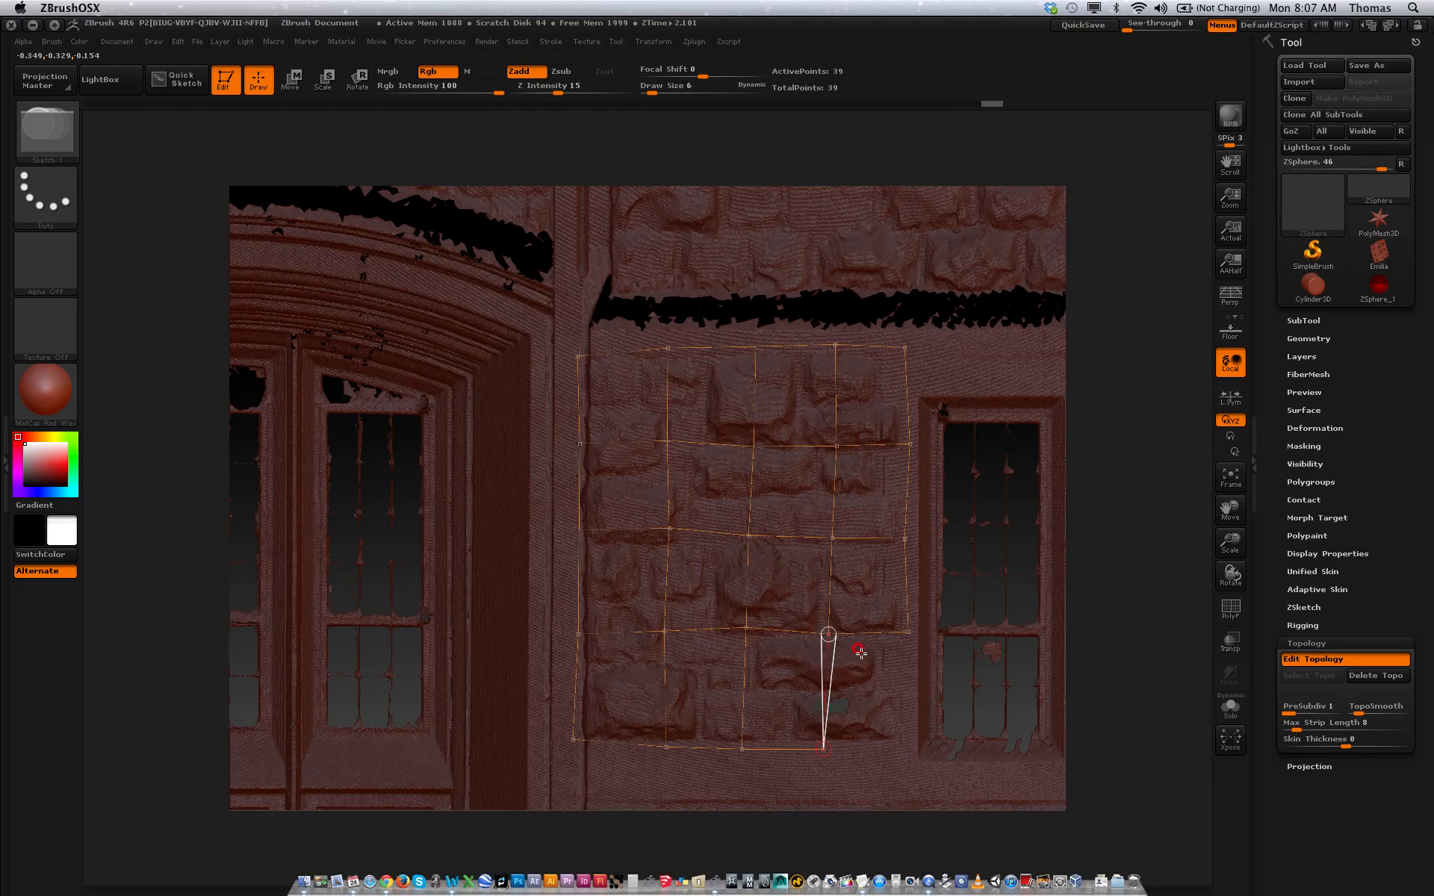
pyautogui.click(902, 746)
pyautogui.click(907, 631)
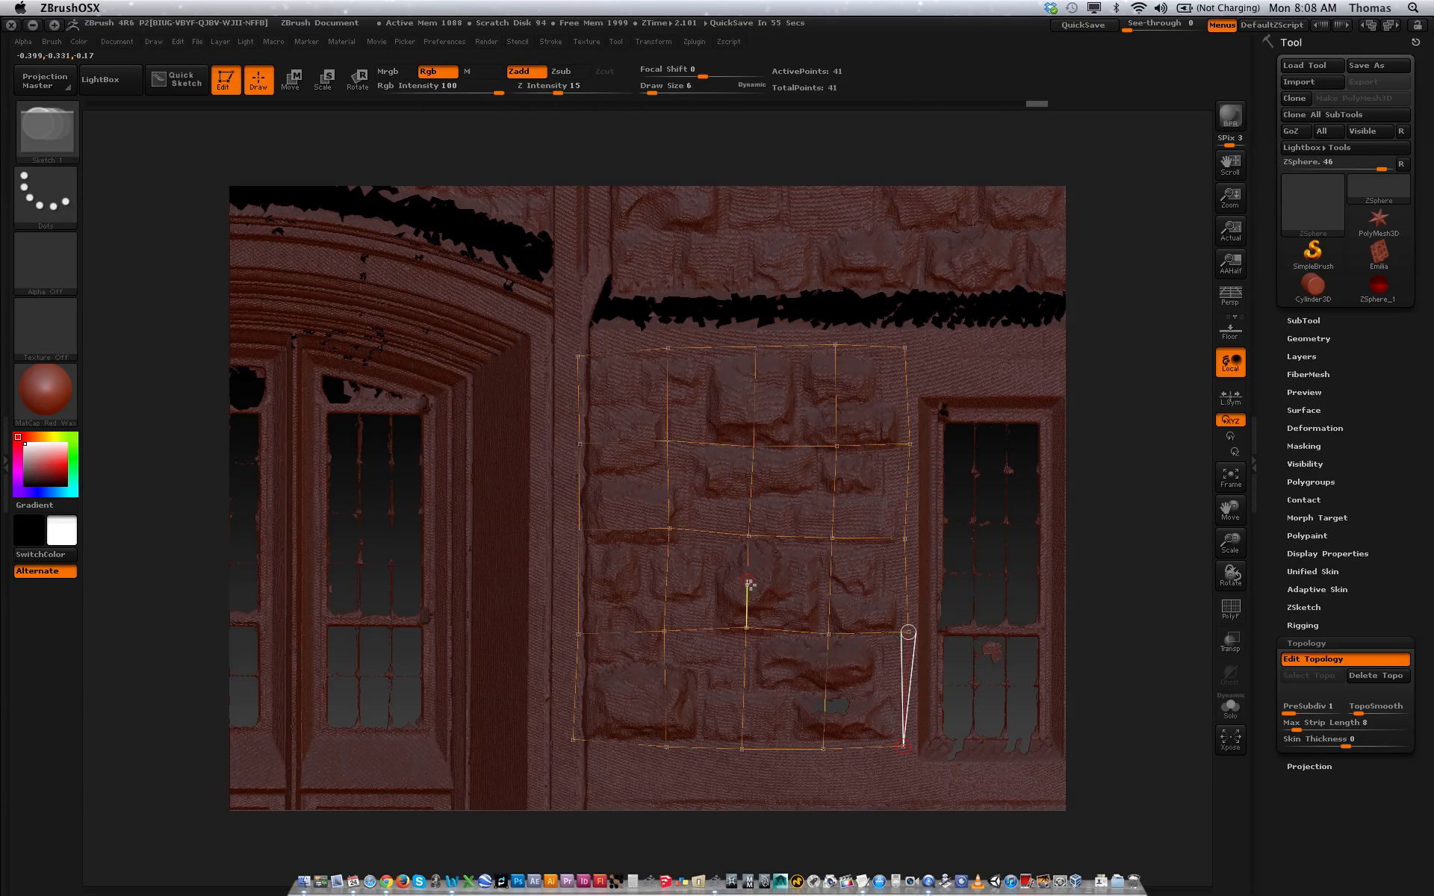
# - Preview the wall grid's adaptive skin, set its density to 1 and preview the mesh again before returning to the topology
pyautogui.press('a')
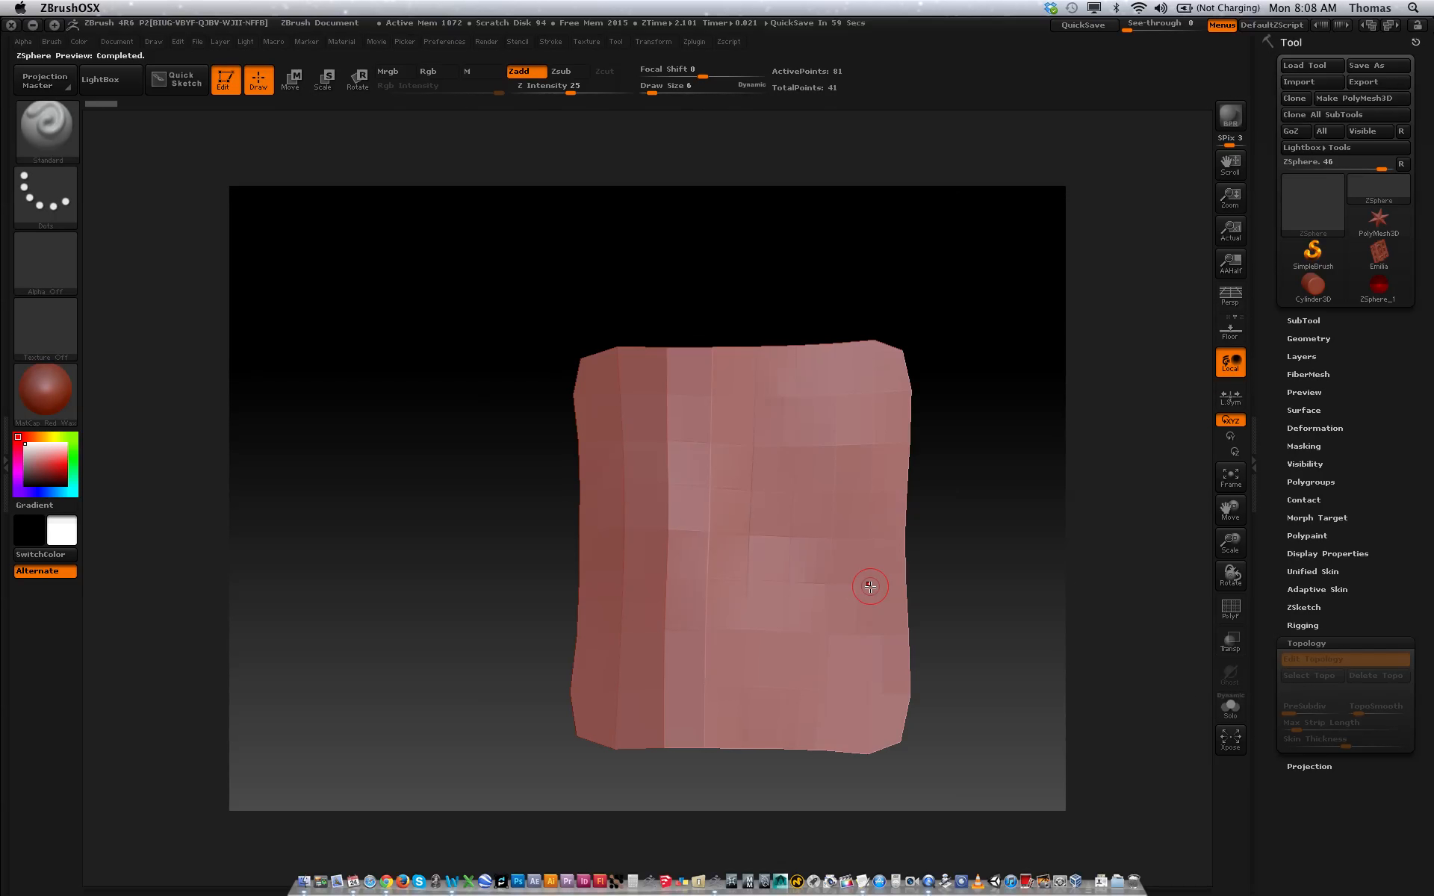
pyautogui.press('a')
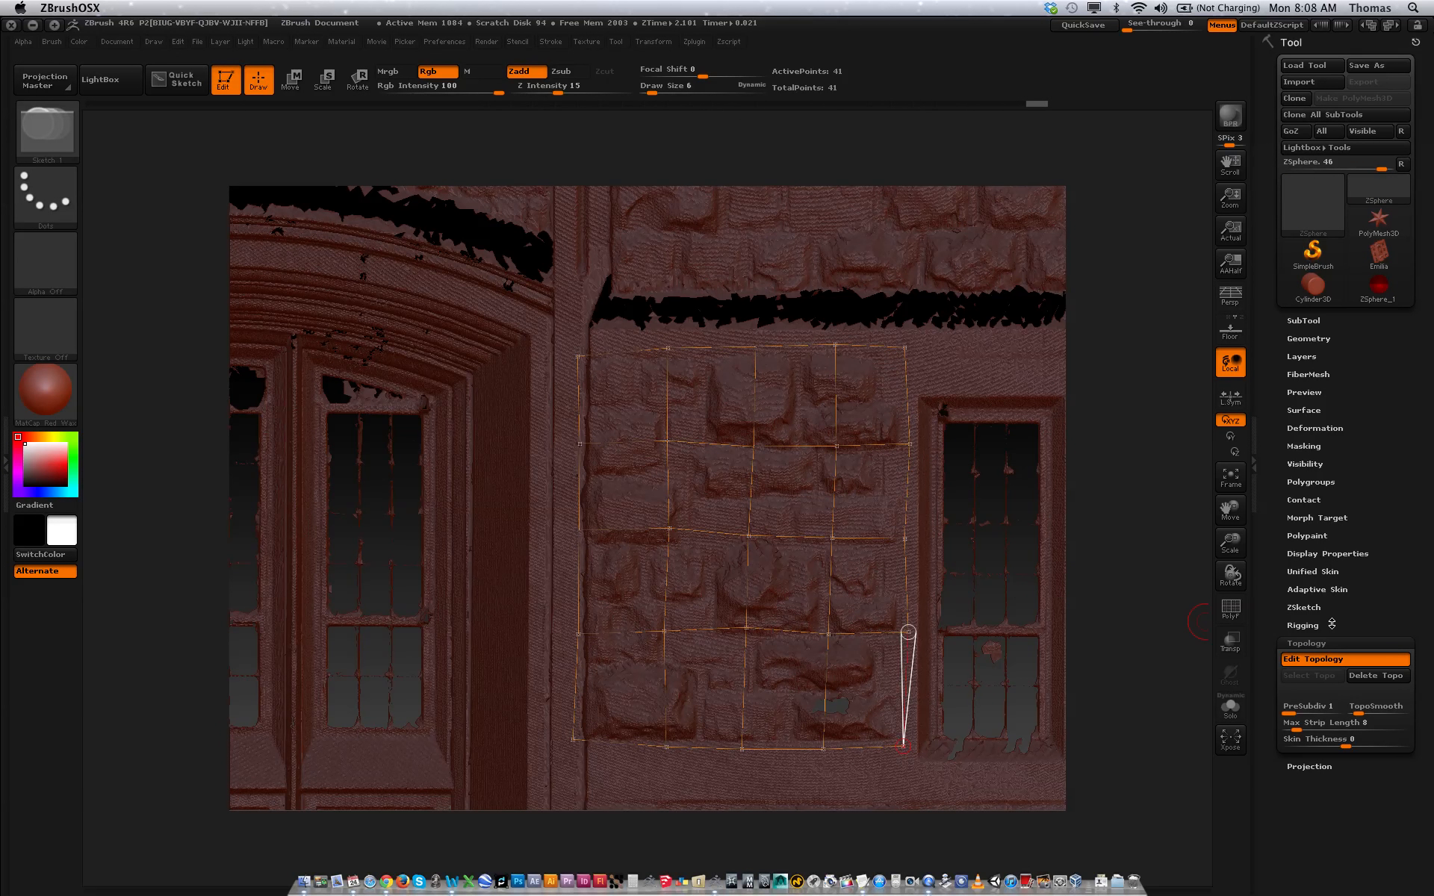
pyautogui.click(1303, 625)
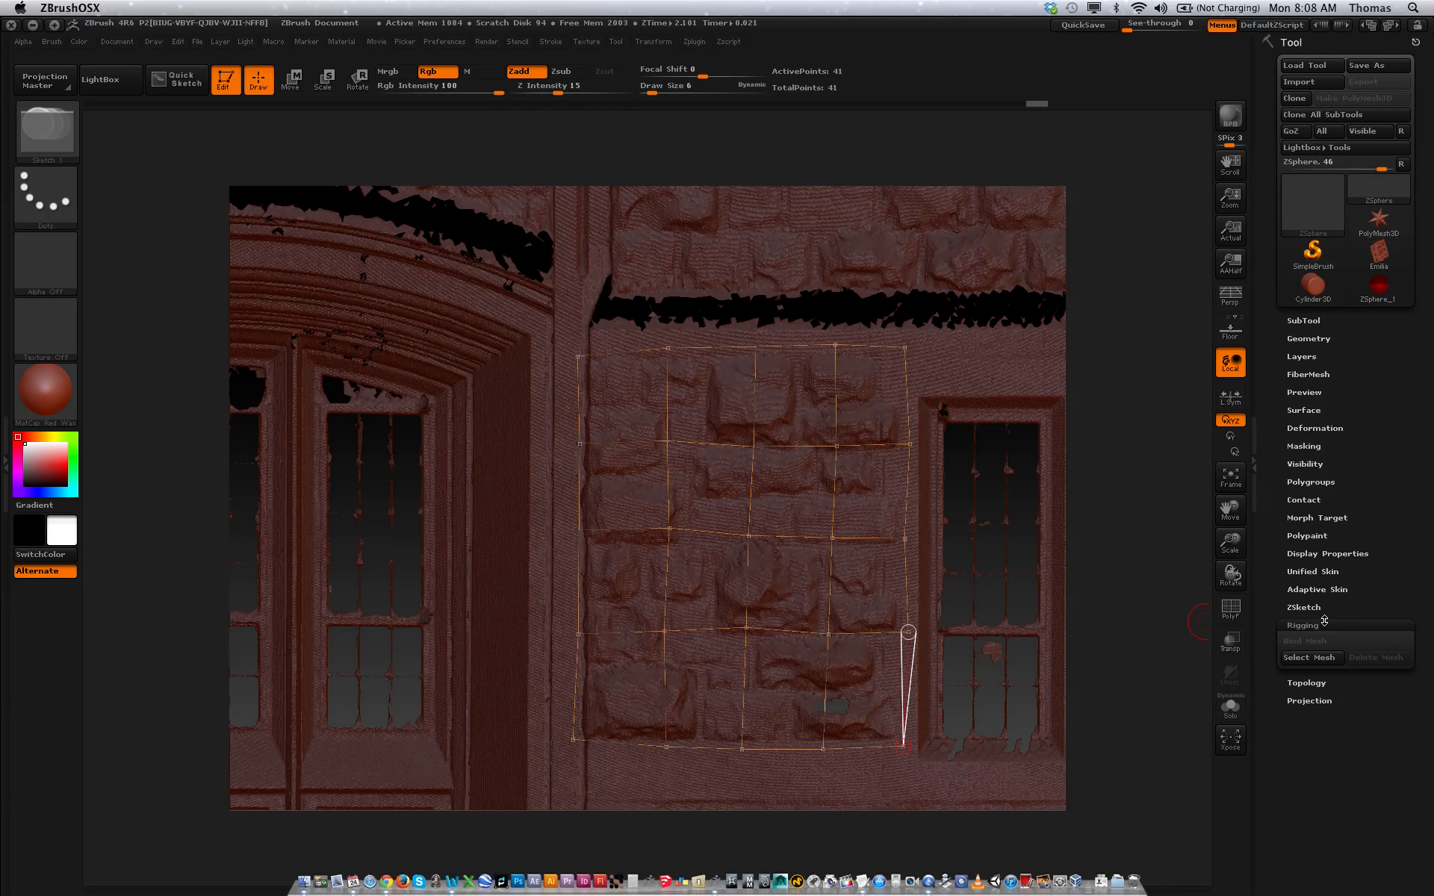
pyautogui.click(1322, 684)
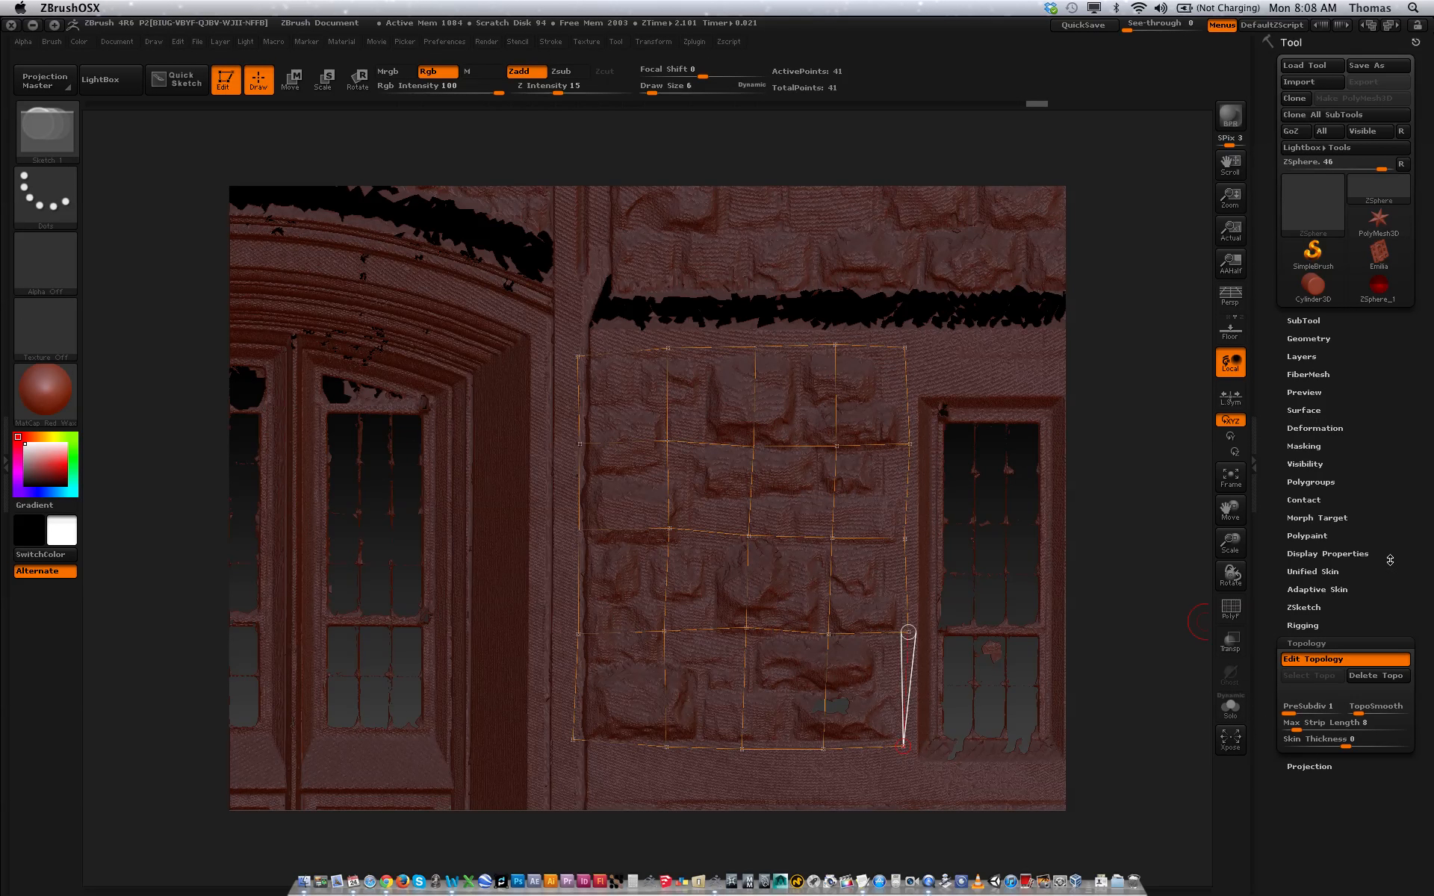
pyautogui.click(1348, 589)
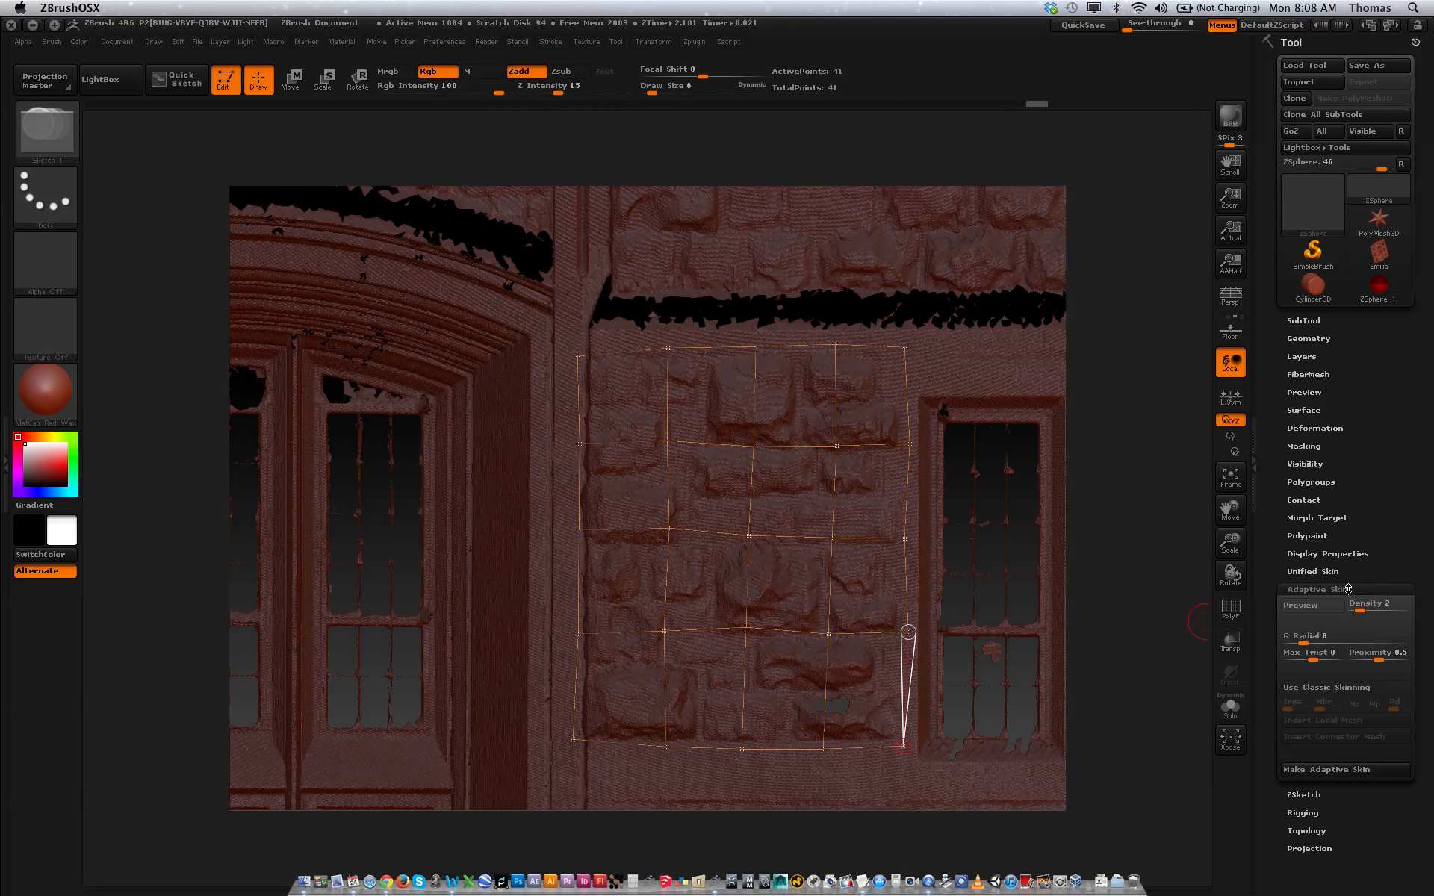
pyautogui.moveTo(1365, 612); pyautogui.dragTo(1355, 612)
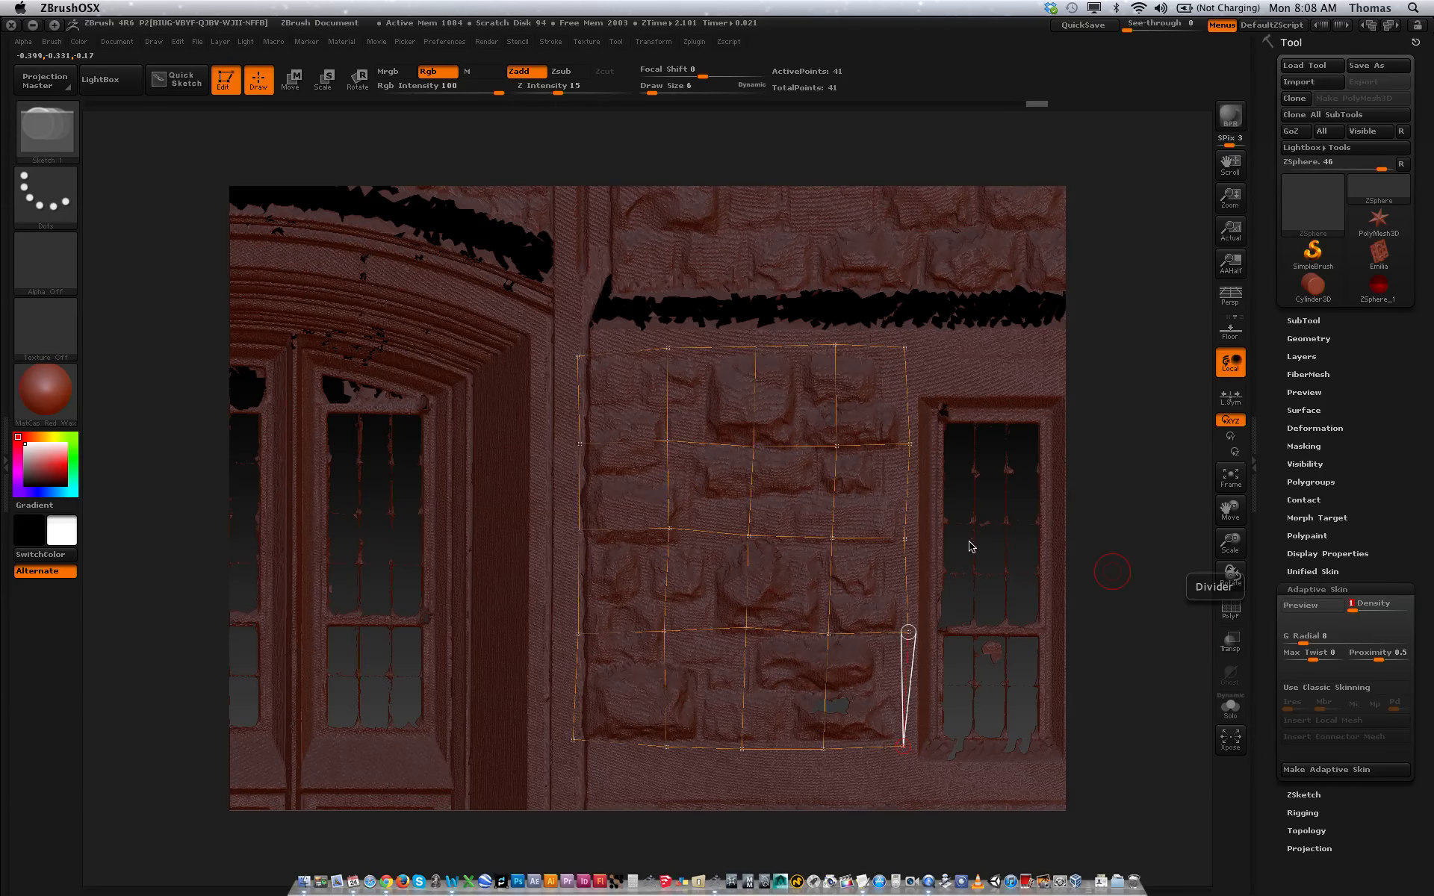
pyautogui.press('a')
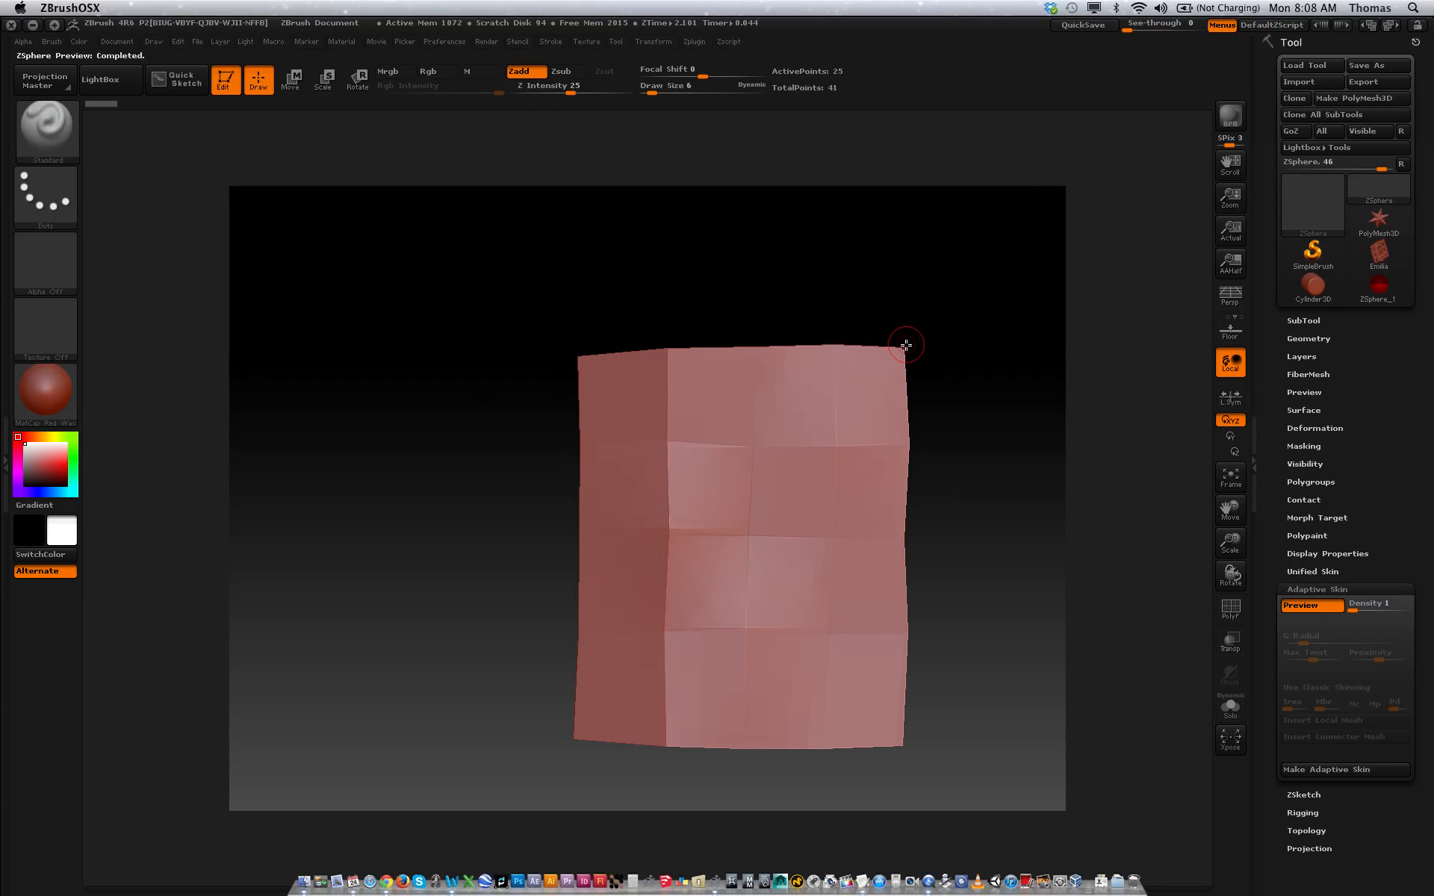
pyautogui.press('a')
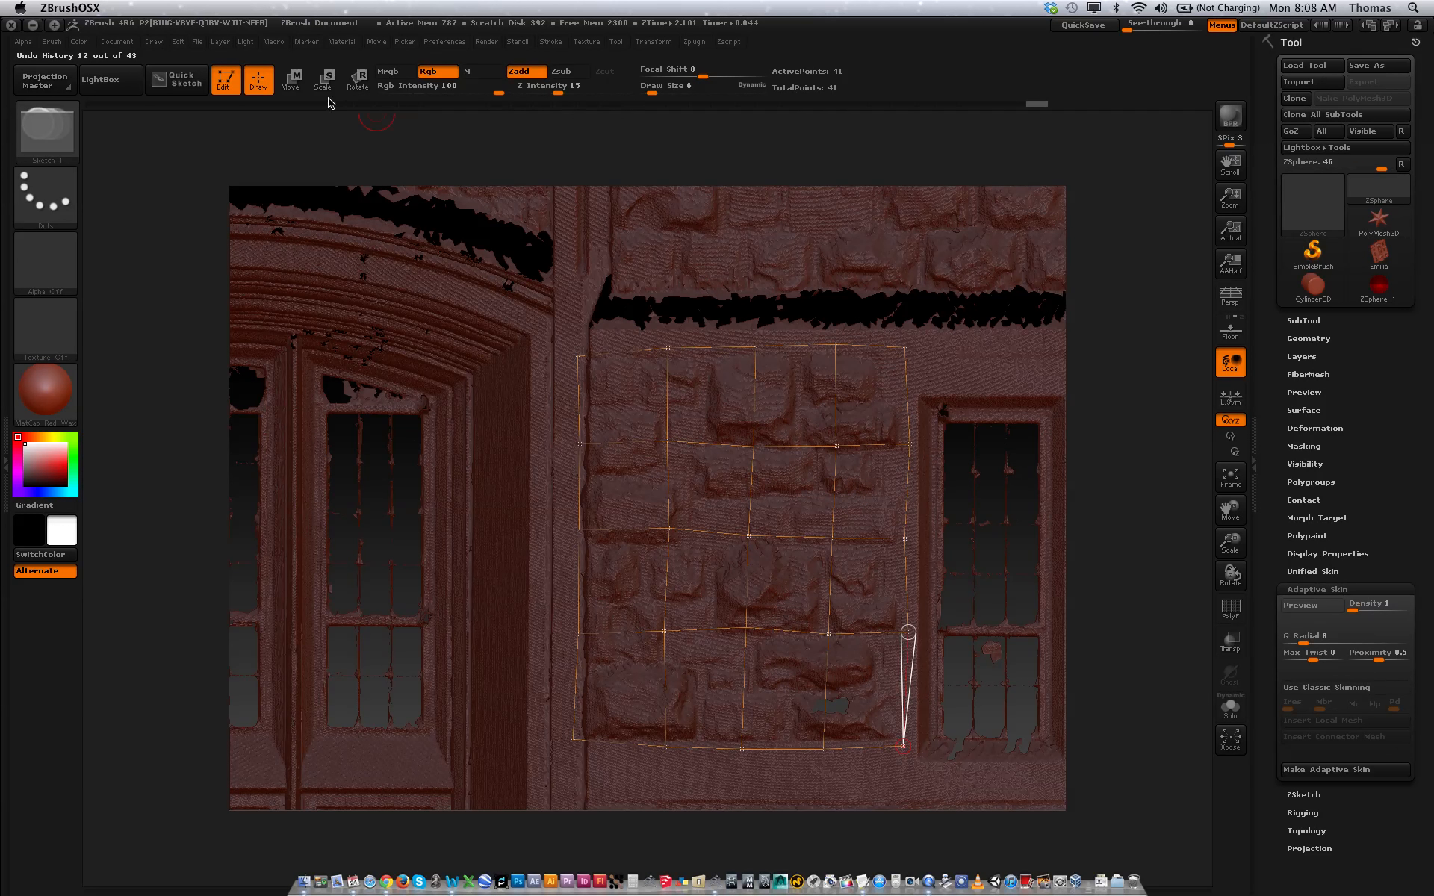
# - Try repositioning the grid's upper corner point beside the arched bay in Move mode and undo the moves
pyautogui.click(292, 79)
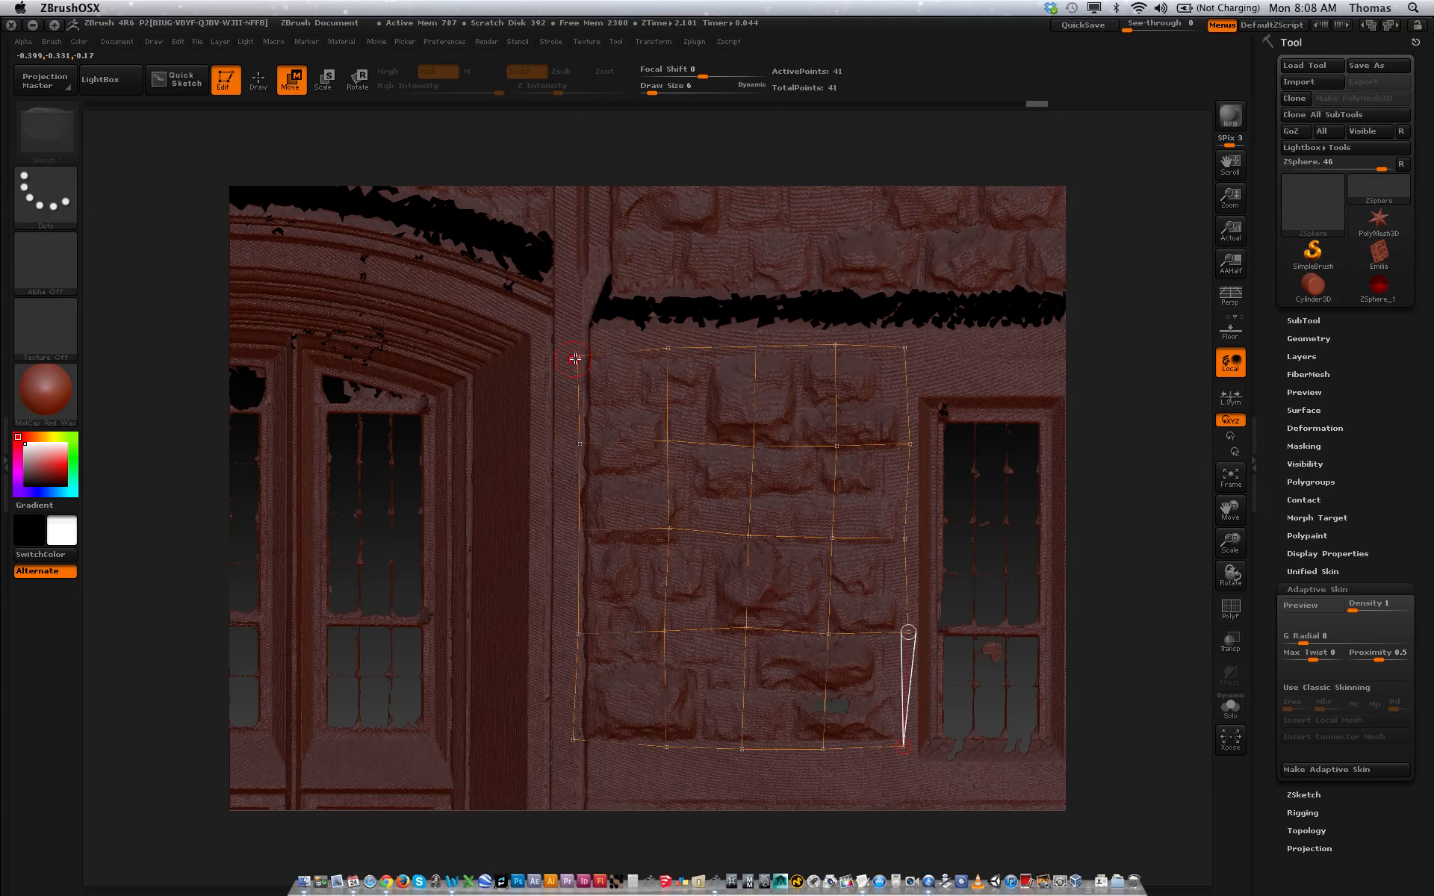
pyautogui.moveTo(578, 357); pyautogui.dragTo(671, 343)
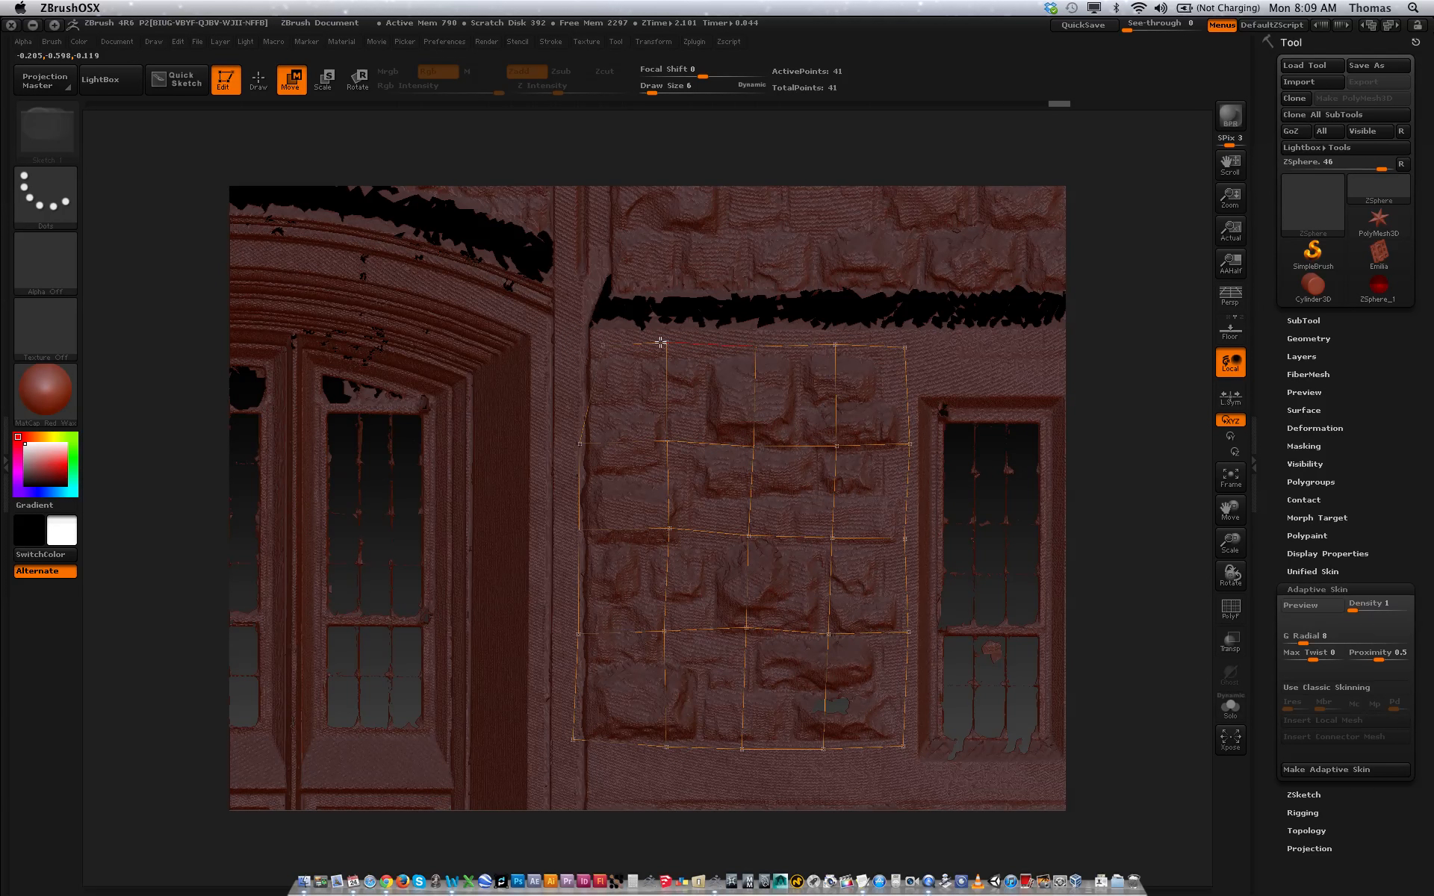
pyautogui.moveTo(603, 345); pyautogui.dragTo(581, 344)
pyautogui.moveTo(905, 536); pyautogui.dragTo(908, 535)
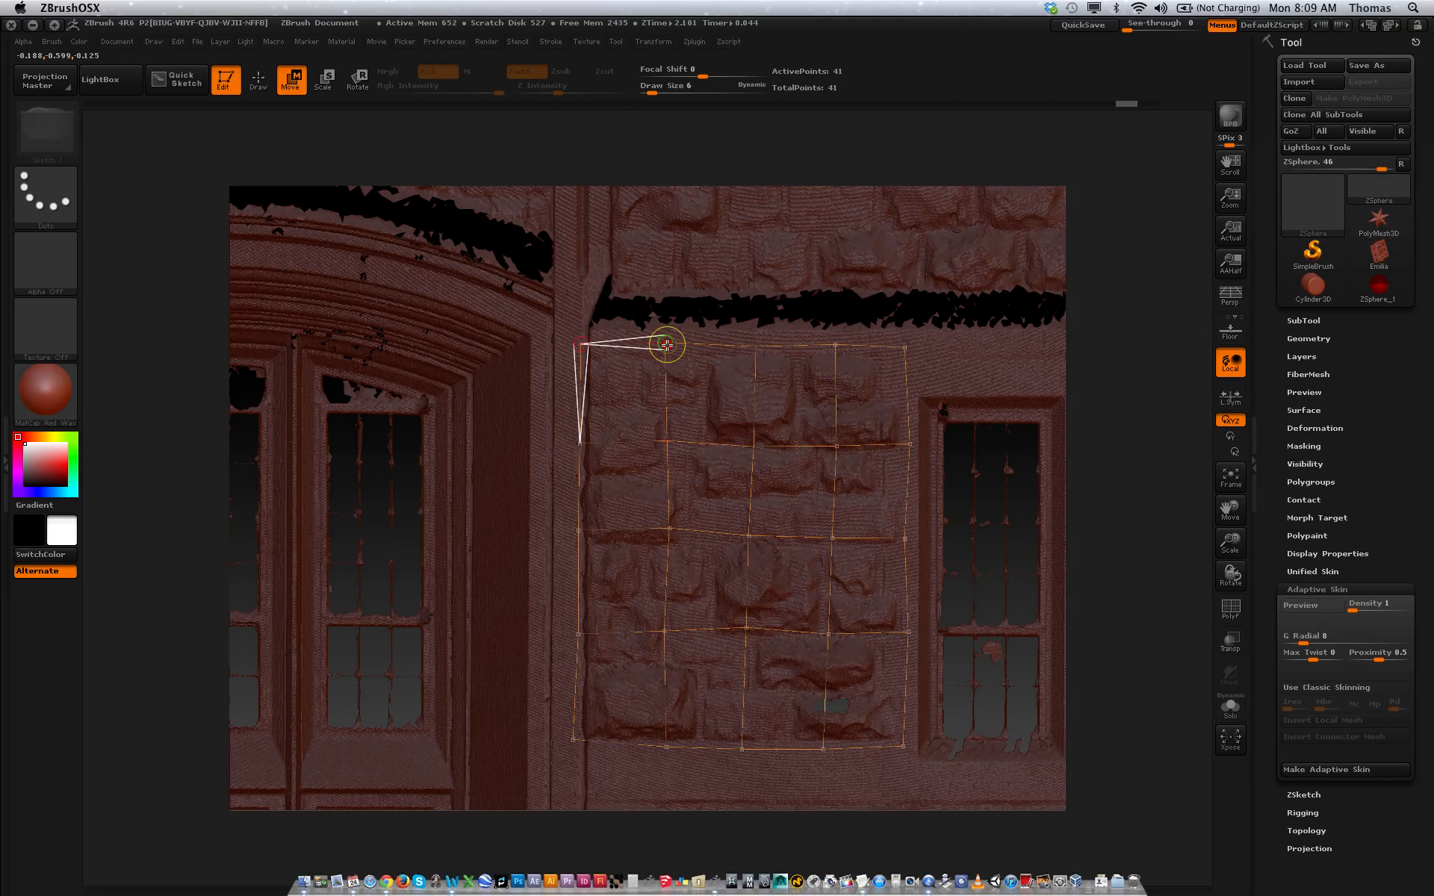
pyautogui.press('super+z')
pyautogui.press('super+z')
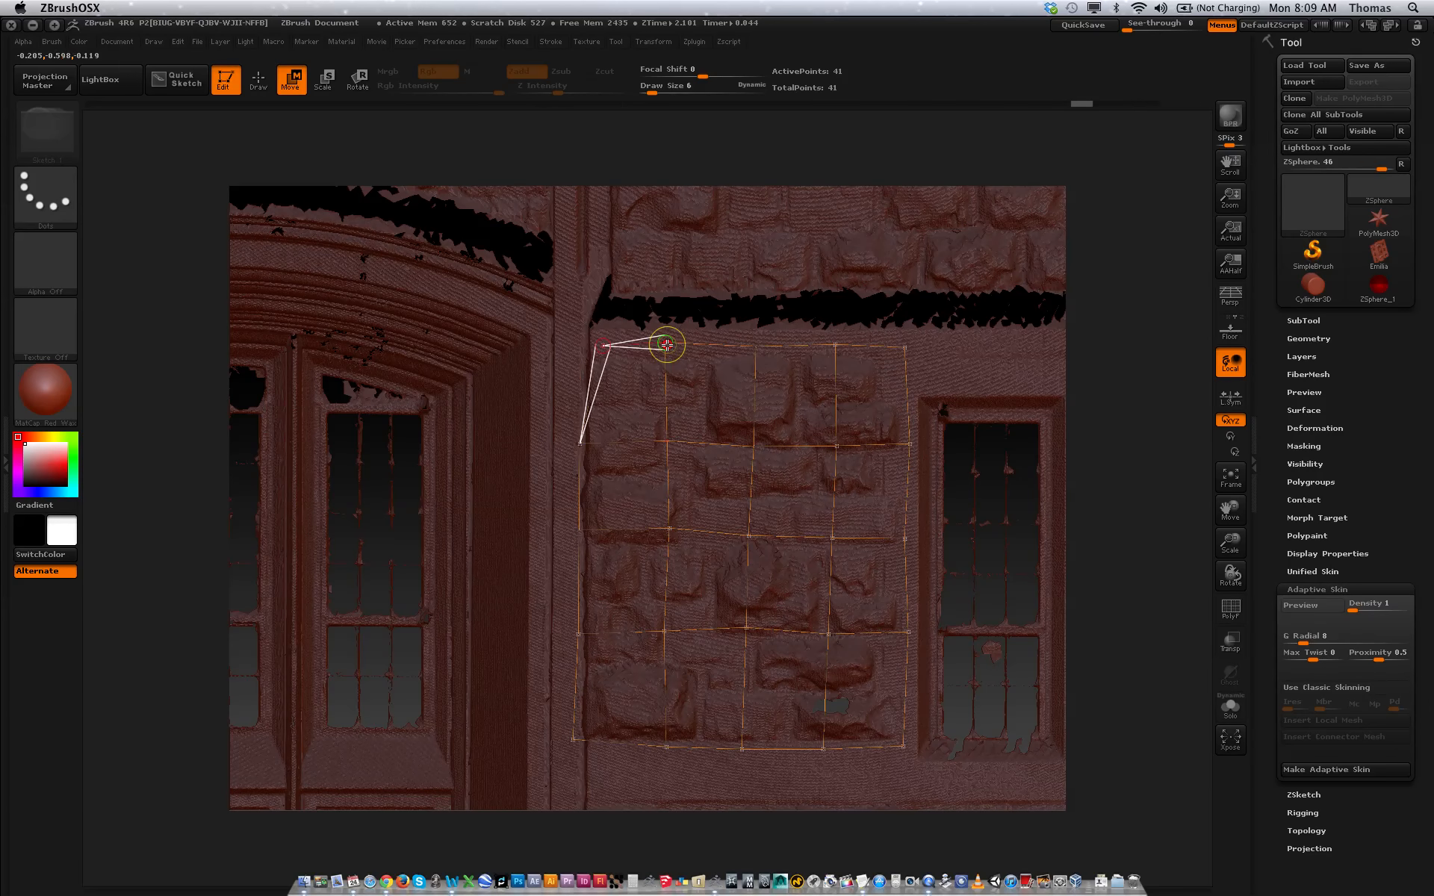
pyautogui.press('super+z')
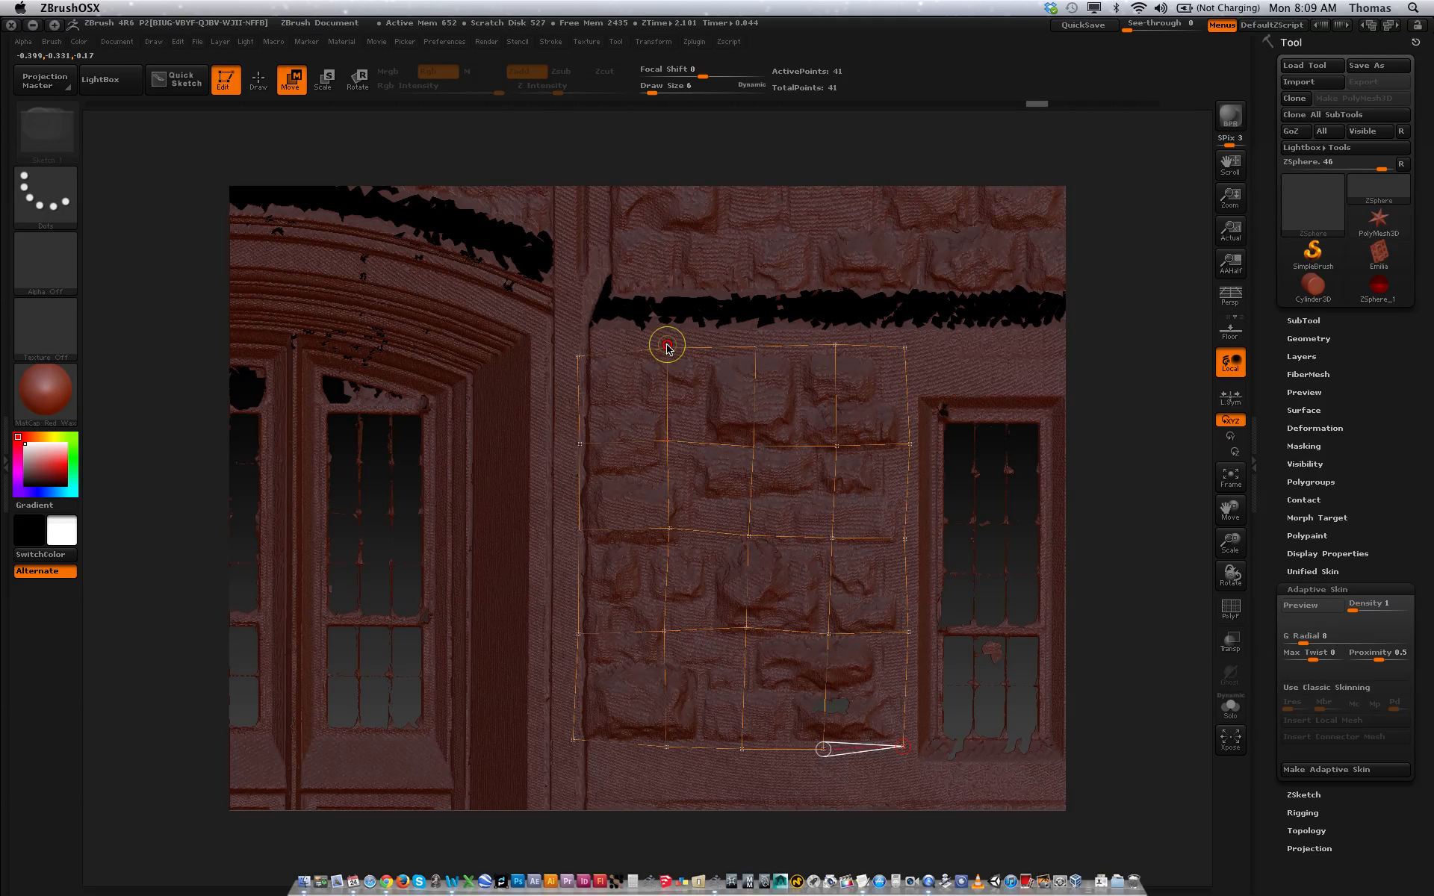
# - Undo the last connections at the grid's base corner beside the window, redraw the corner point and connect it to the fourth row
pyautogui.press('super+z')
pyautogui.press('super+z')
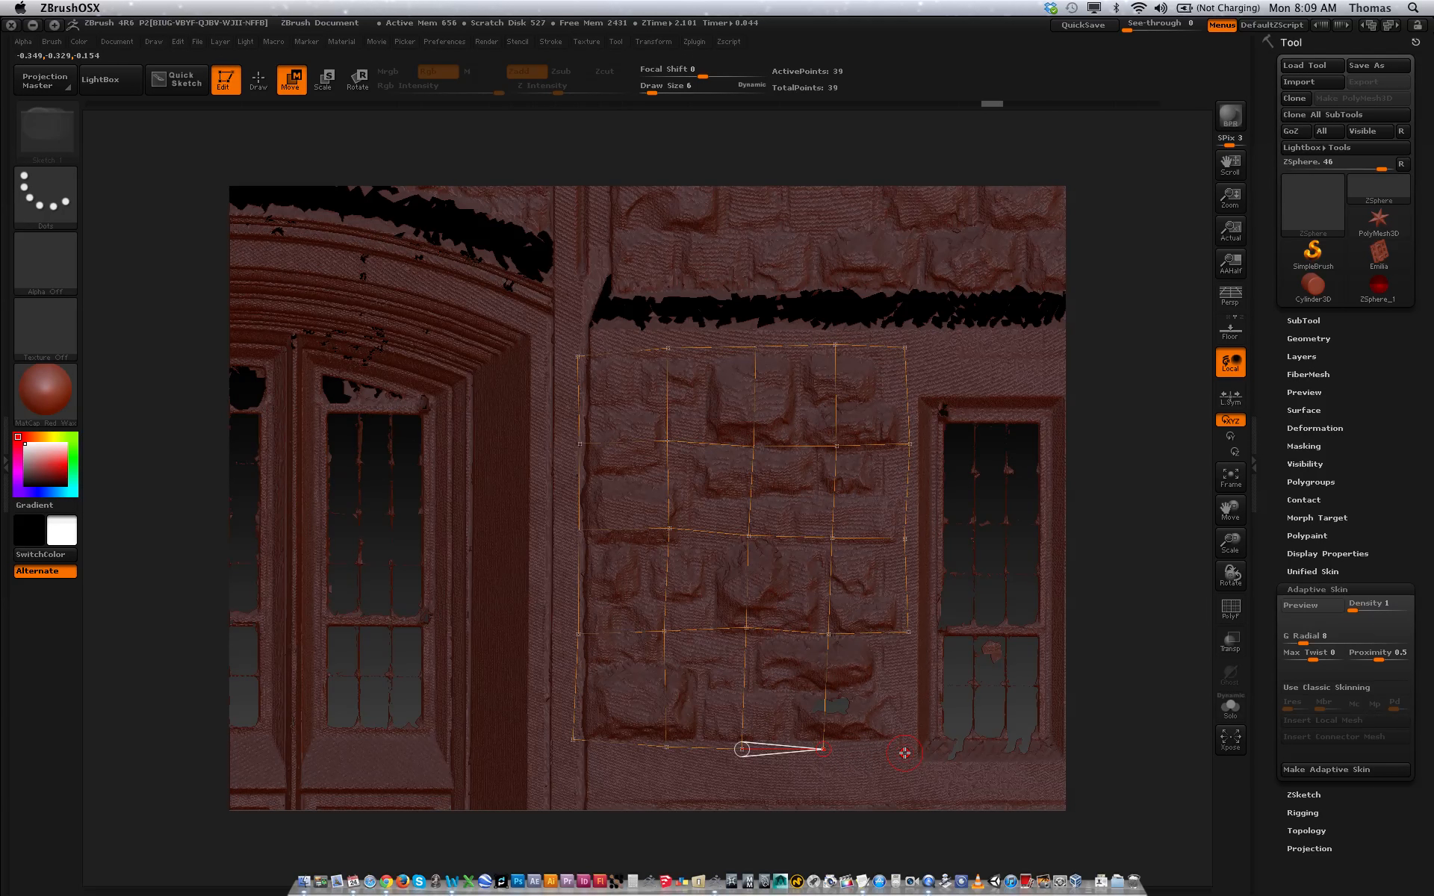
pyautogui.press('q')
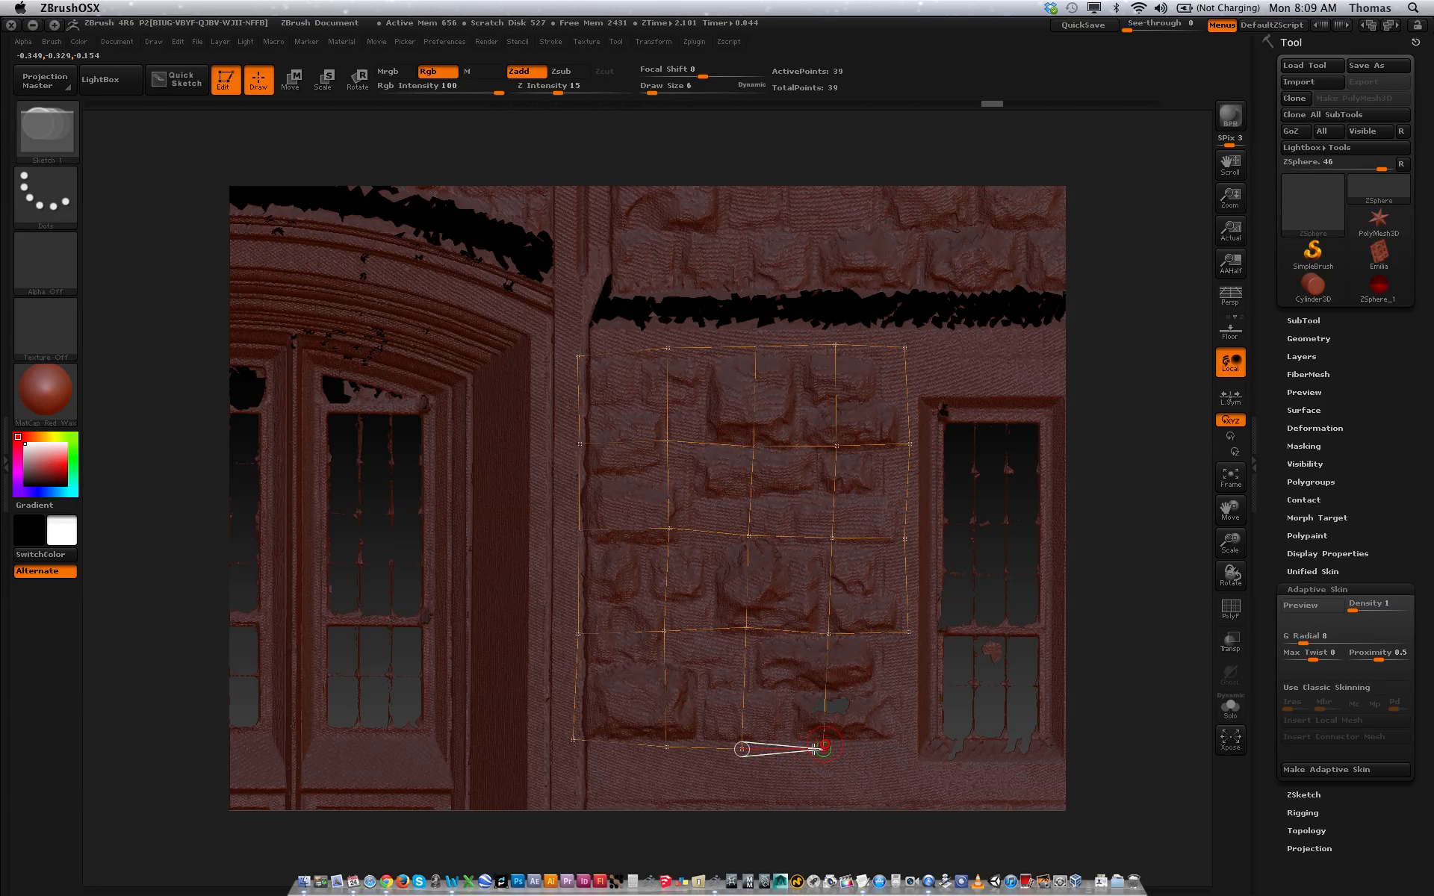
pyautogui.click(906, 757)
pyautogui.click(908, 631)
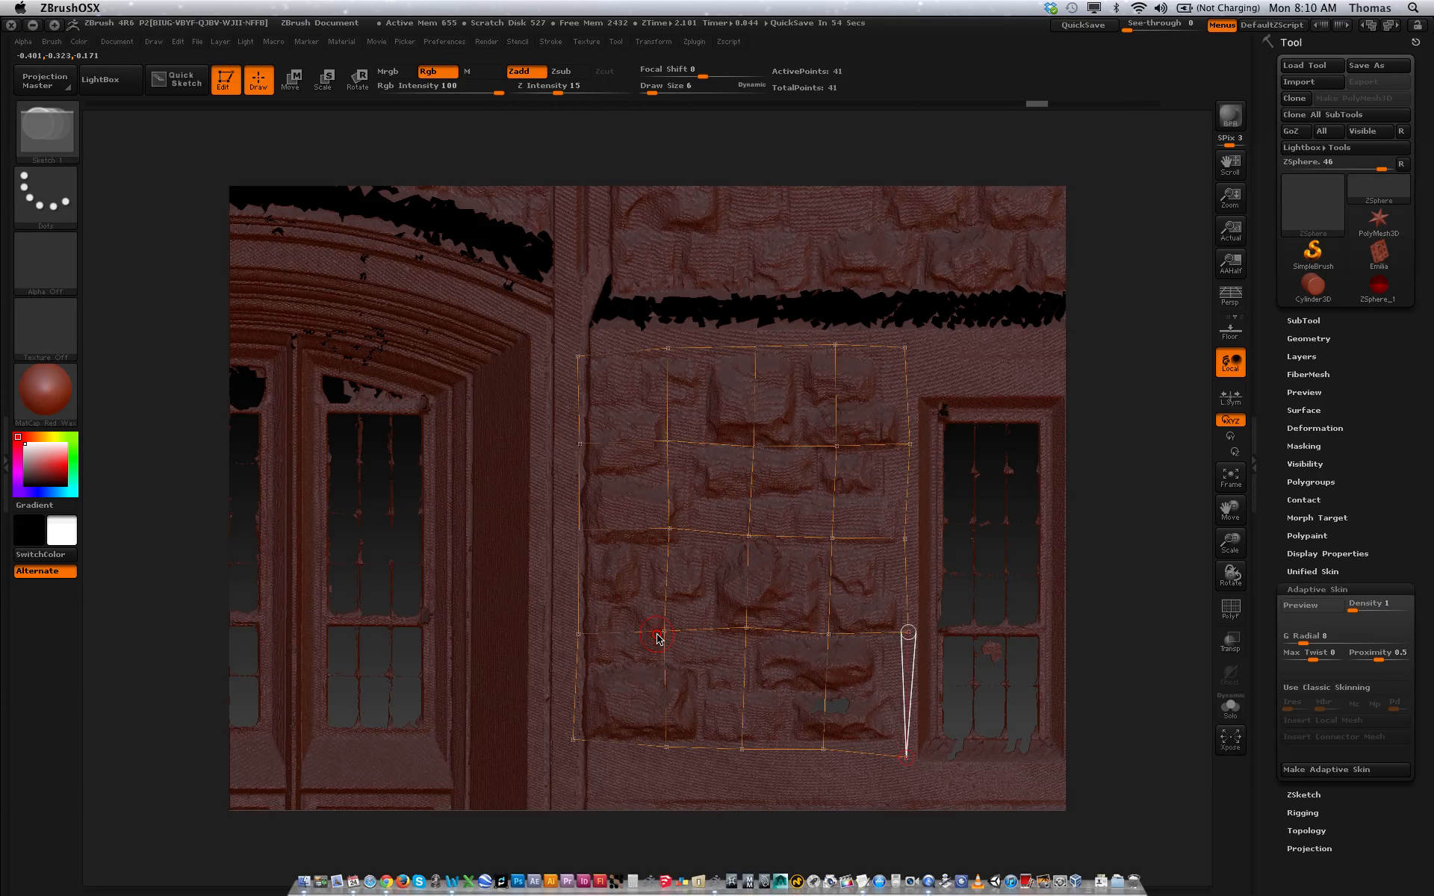
# - Preview the wall grid's adaptive skin, return to the topology and generate the adaptive skin as a separate mesh
pyautogui.press('a')
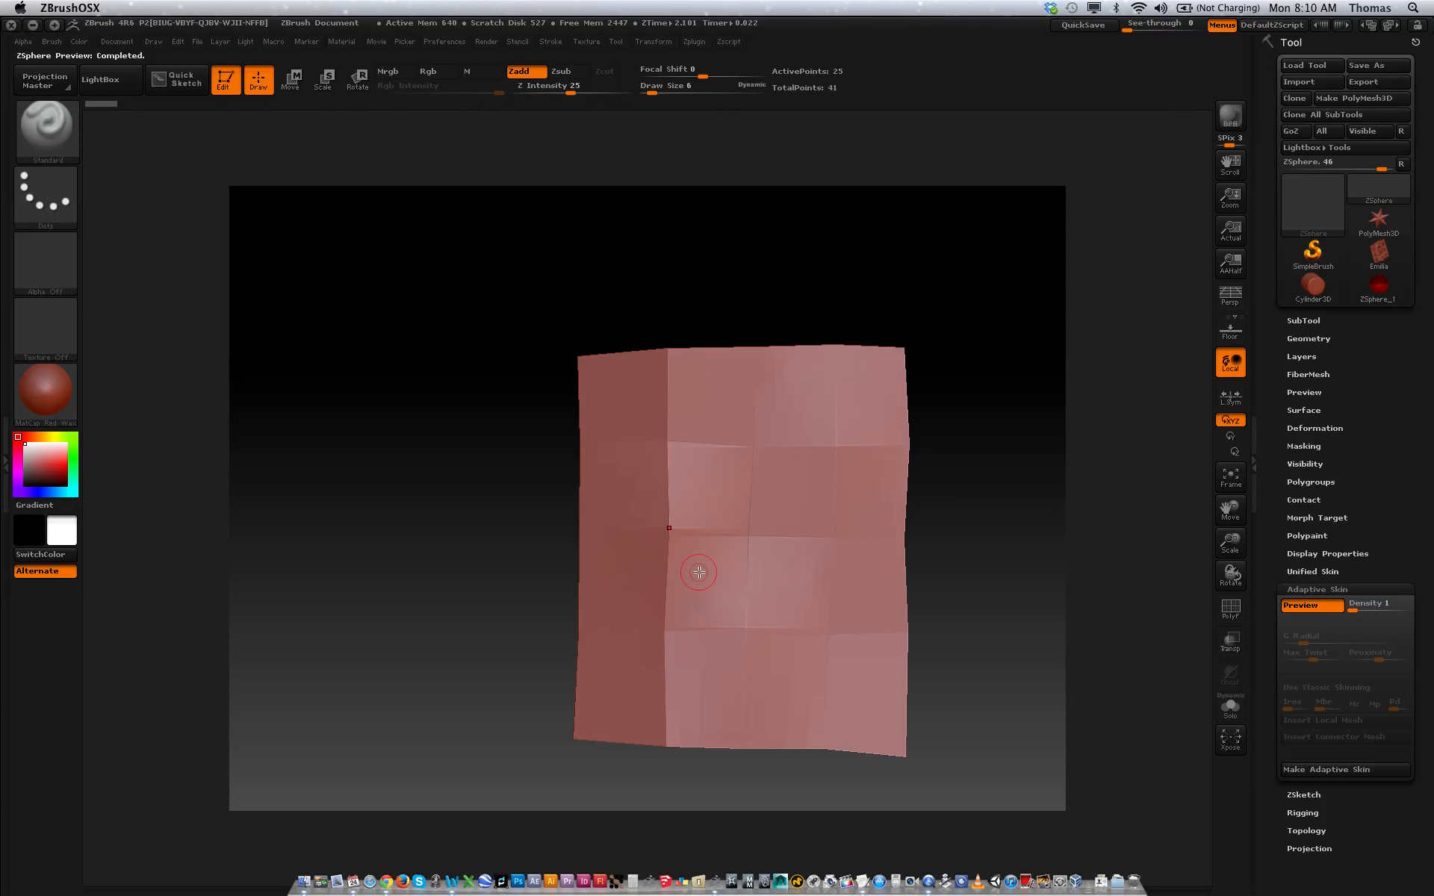
pyautogui.press('a')
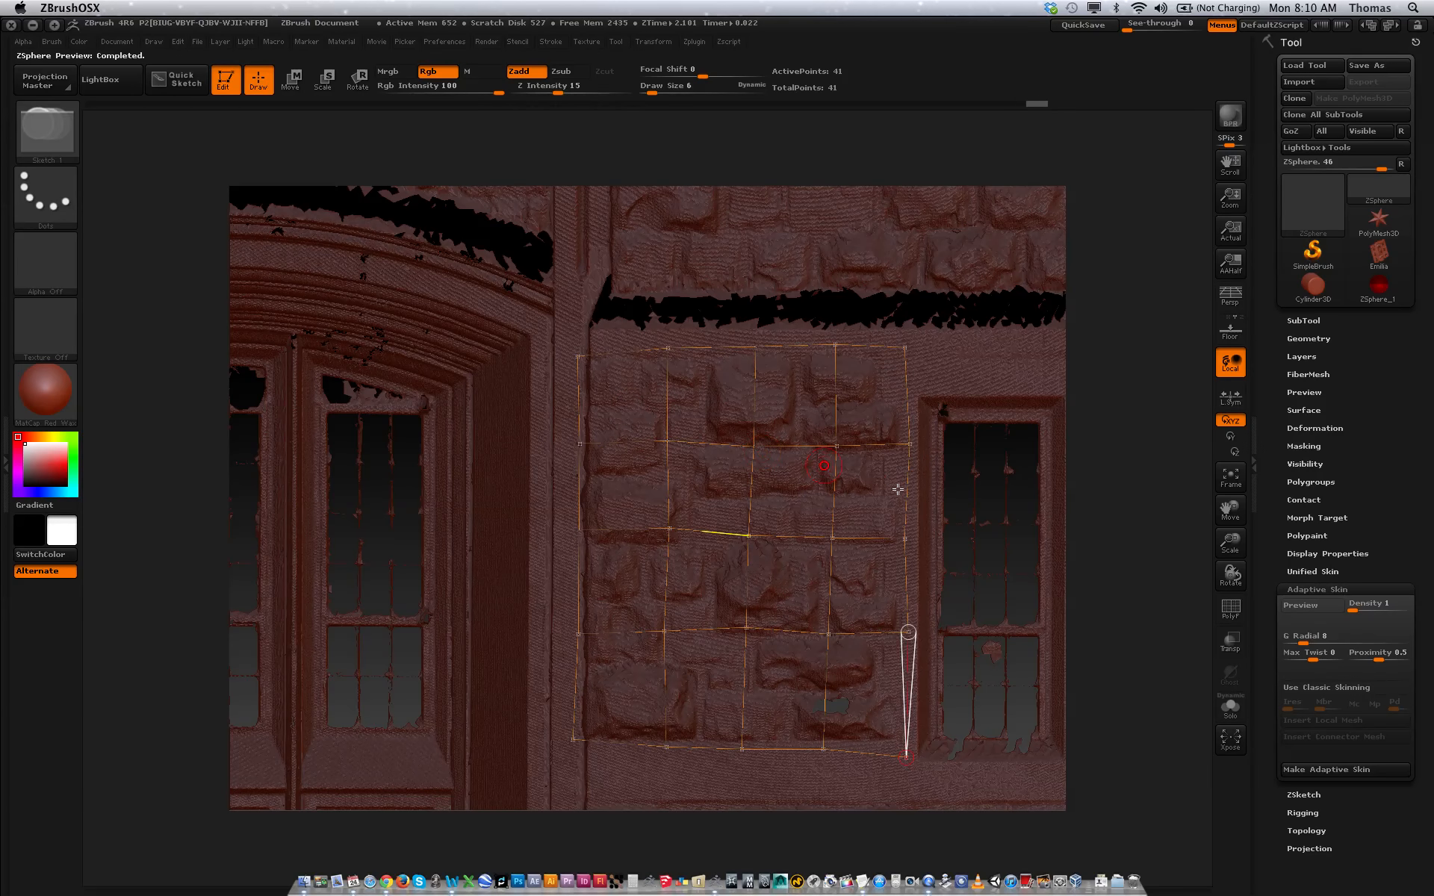
pyautogui.moveTo(1430, 606)
pyautogui.mouseDown()
pyautogui.moveTo(1430, 572)
pyautogui.moveTo(1432, 607)
pyautogui.mouseUp()
pyautogui.click(1363, 770)
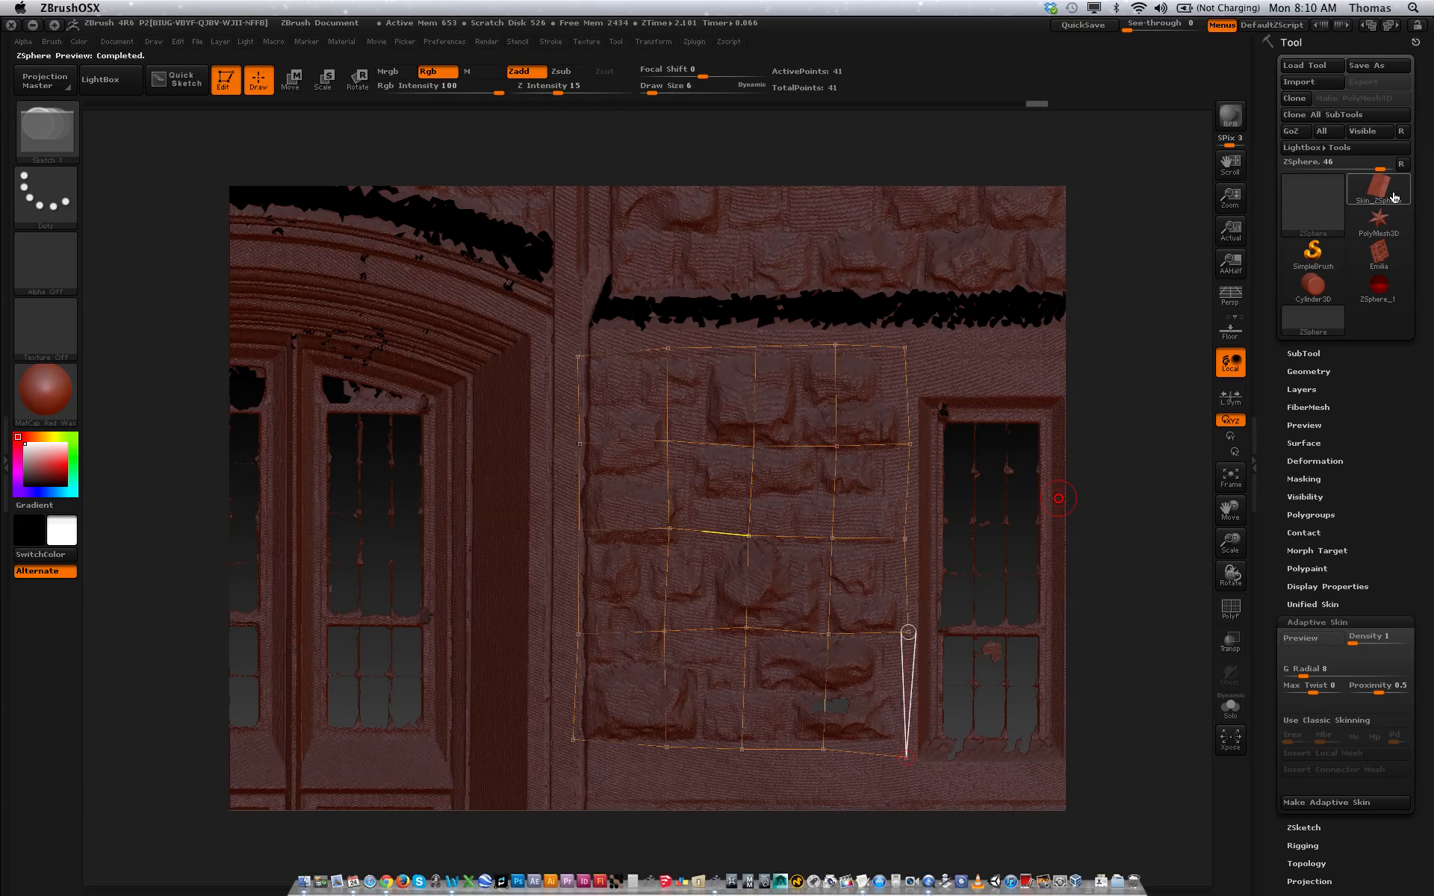
# - Switch to the scanned building mesh and append the Skin_ZSphere mesh to it as a subtool
pyautogui.moveTo(1380, 197)
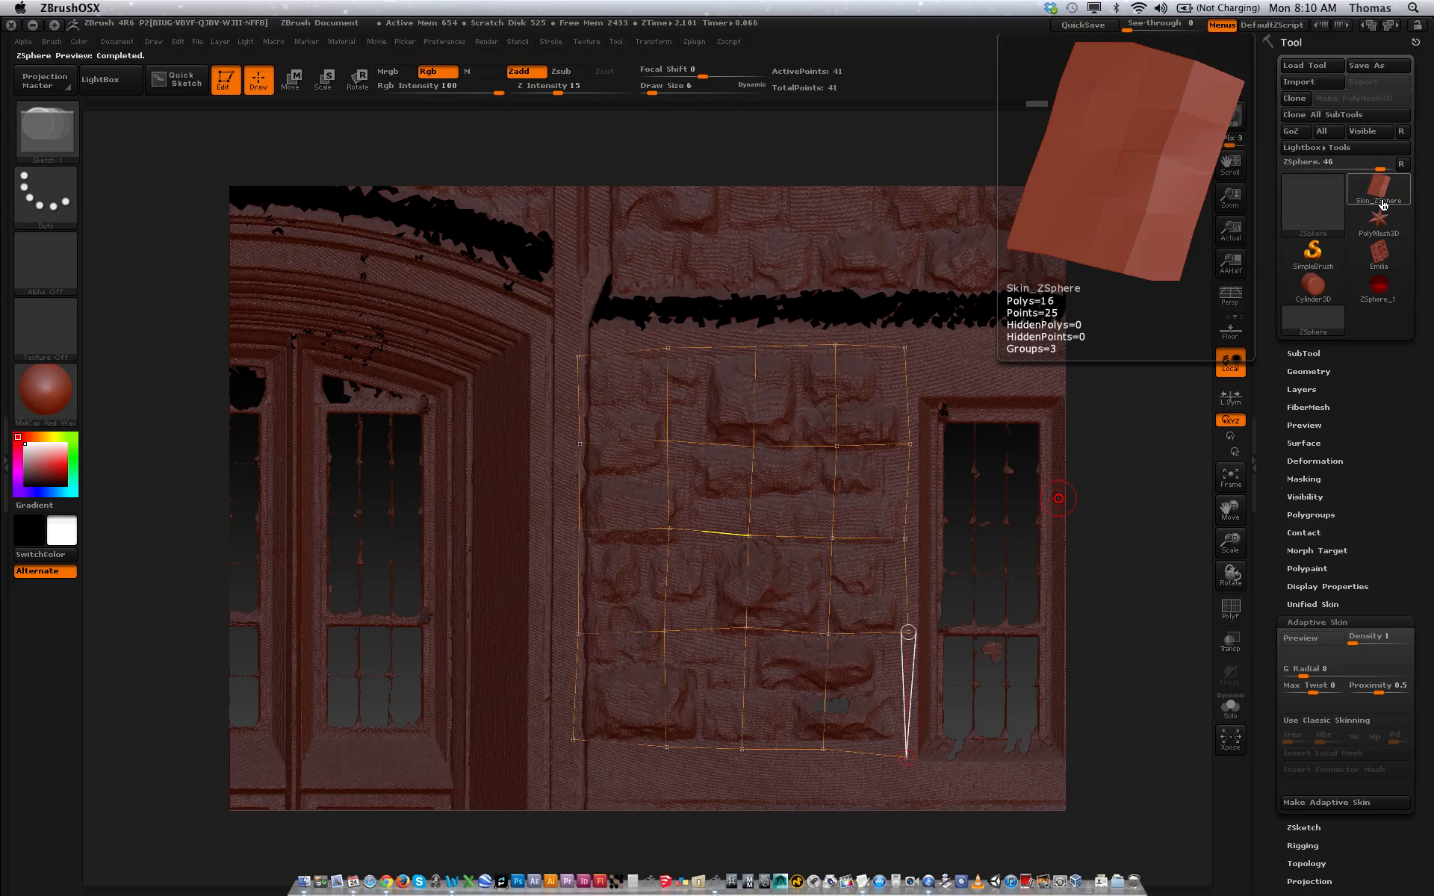
pyautogui.moveTo(1381, 290)
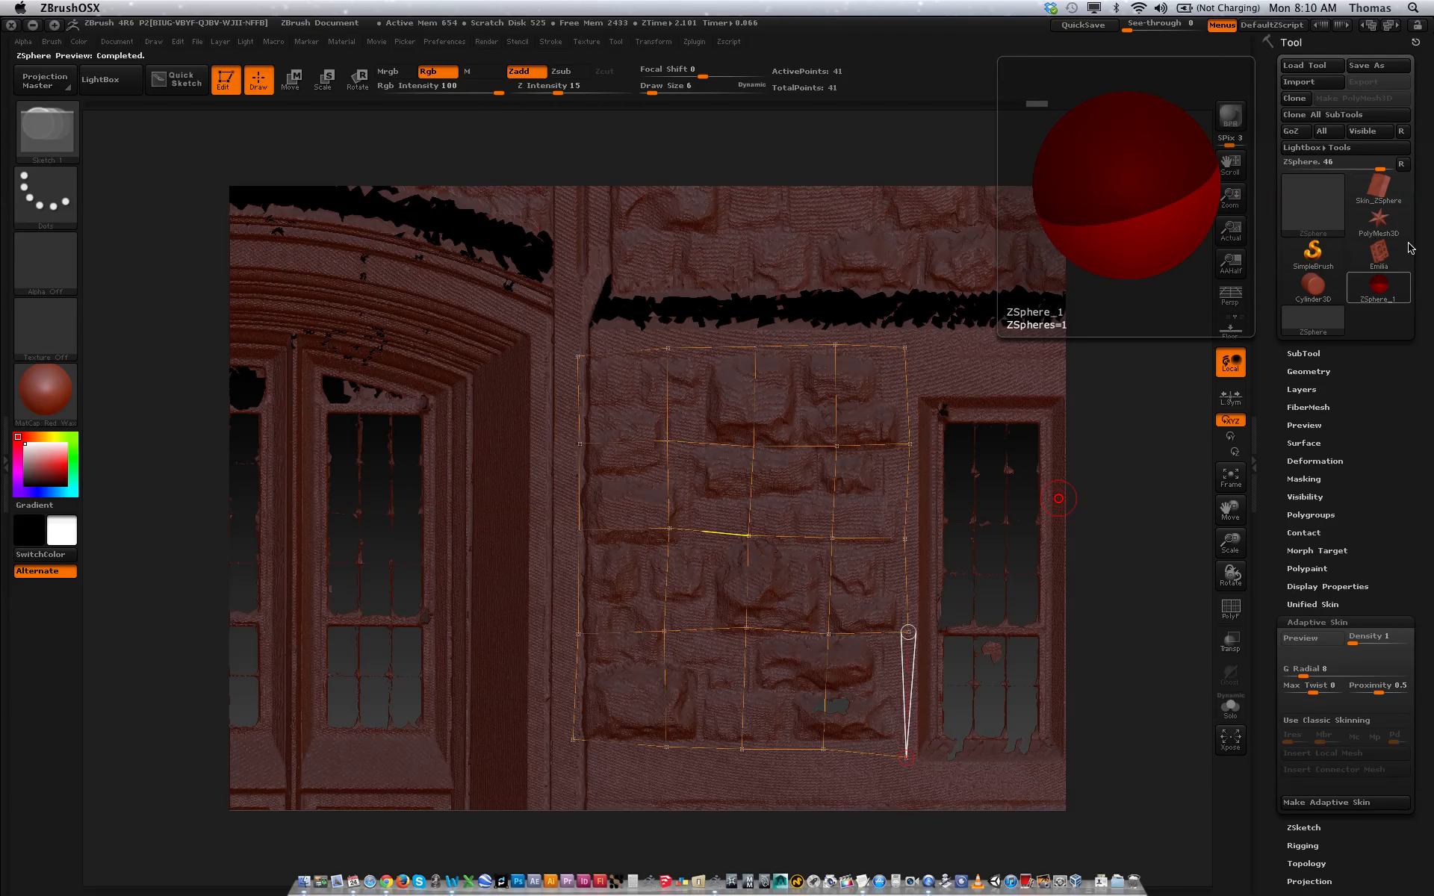
pyautogui.moveTo(1379, 257)
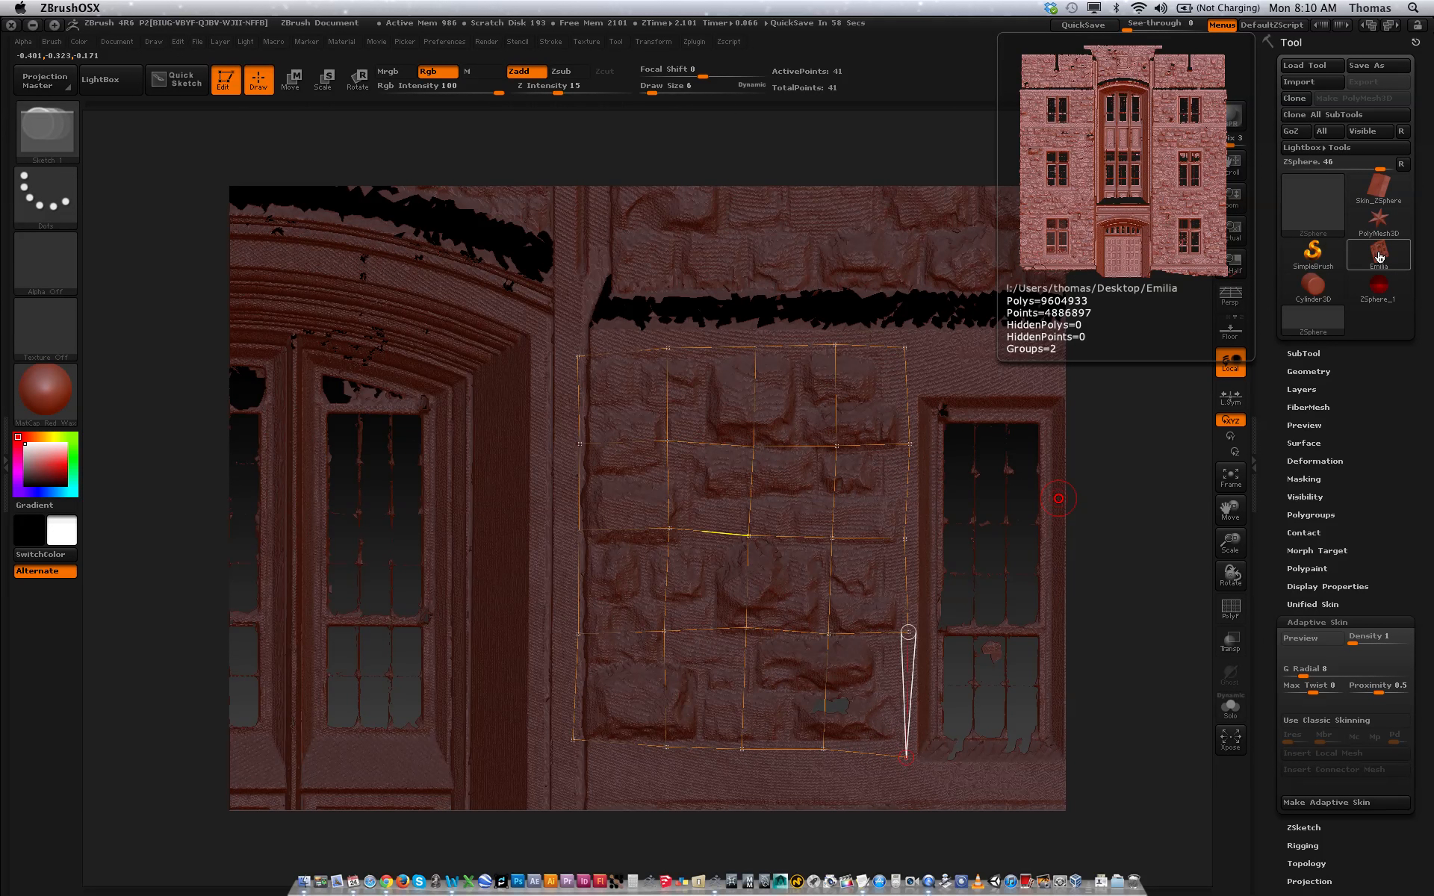
pyautogui.click(1379, 258)
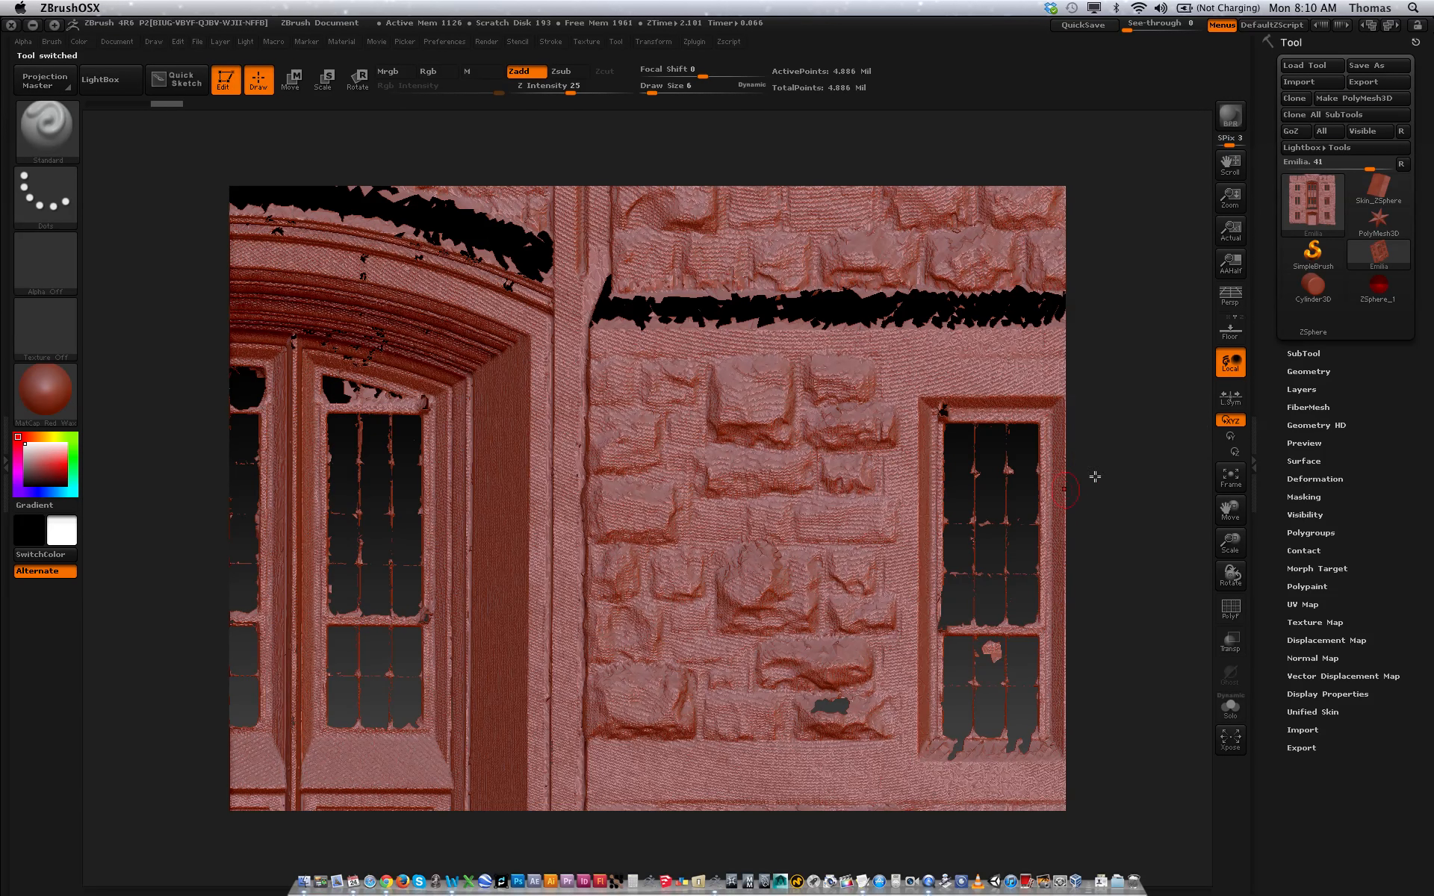
pyautogui.click(1312, 354)
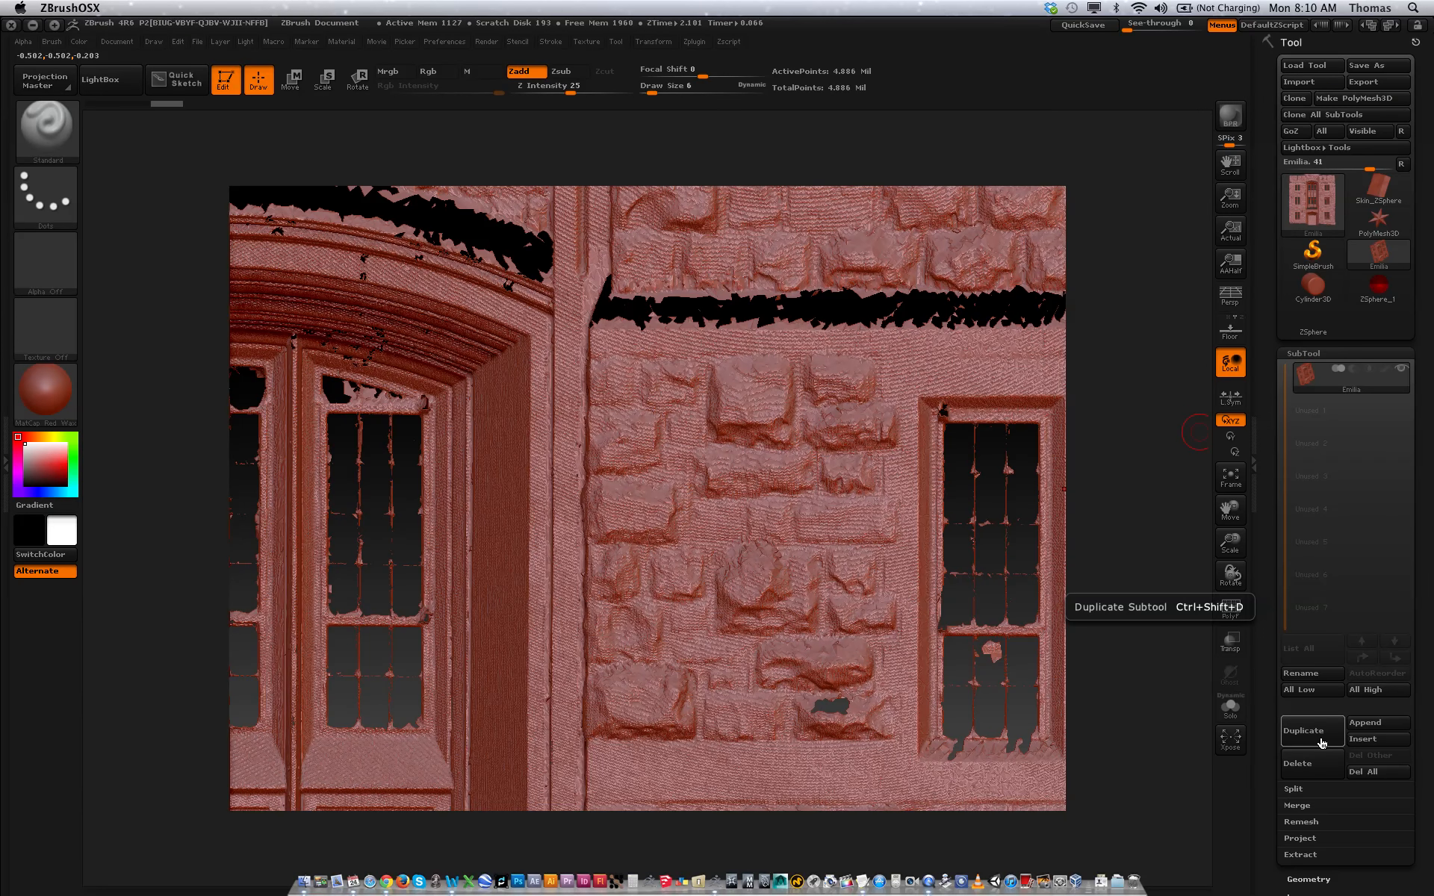
pyautogui.click(1370, 723)
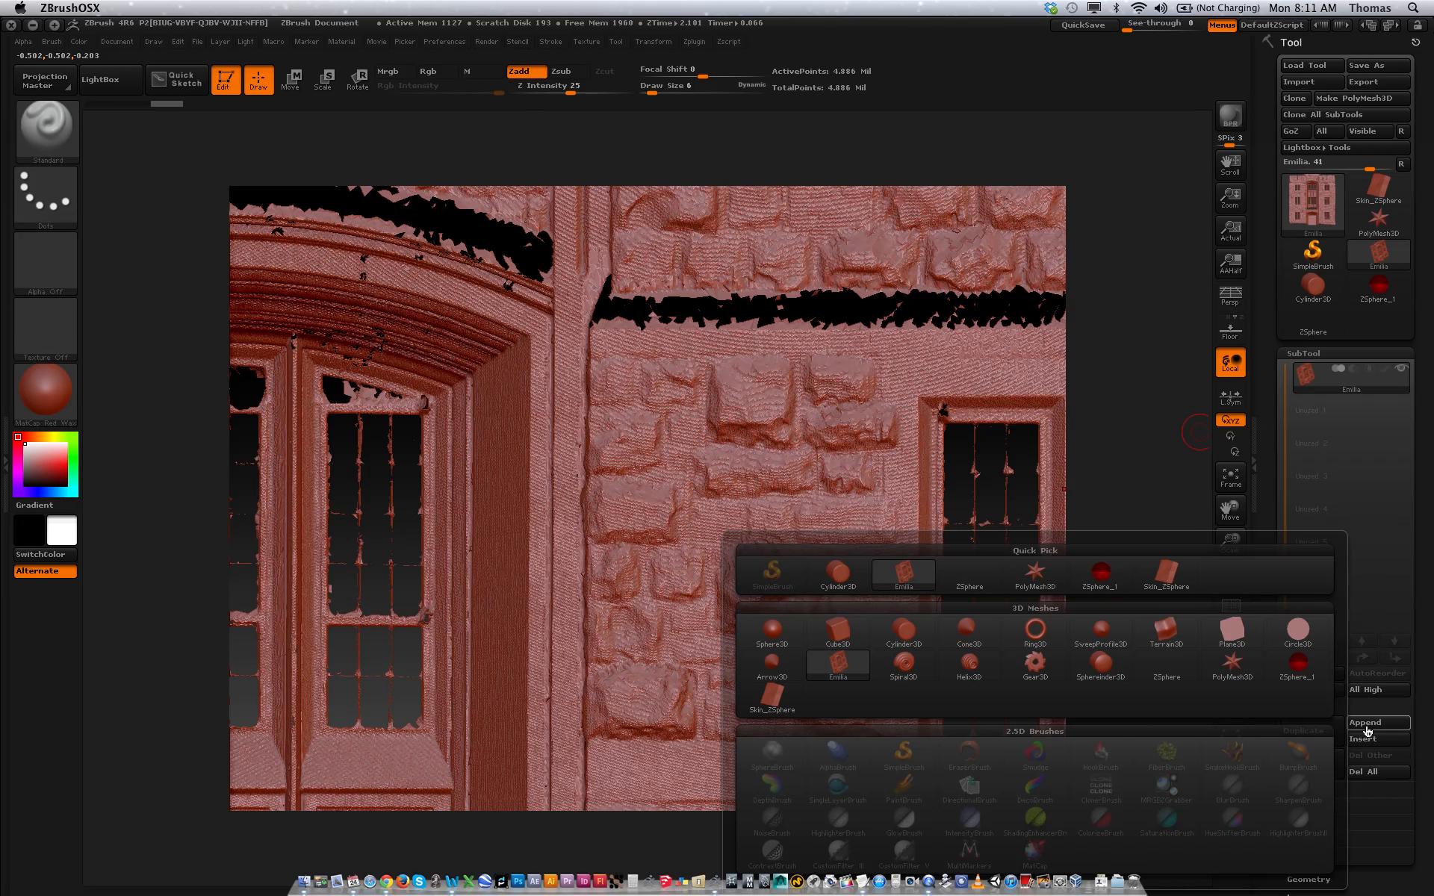
pyautogui.moveTo(1163, 575)
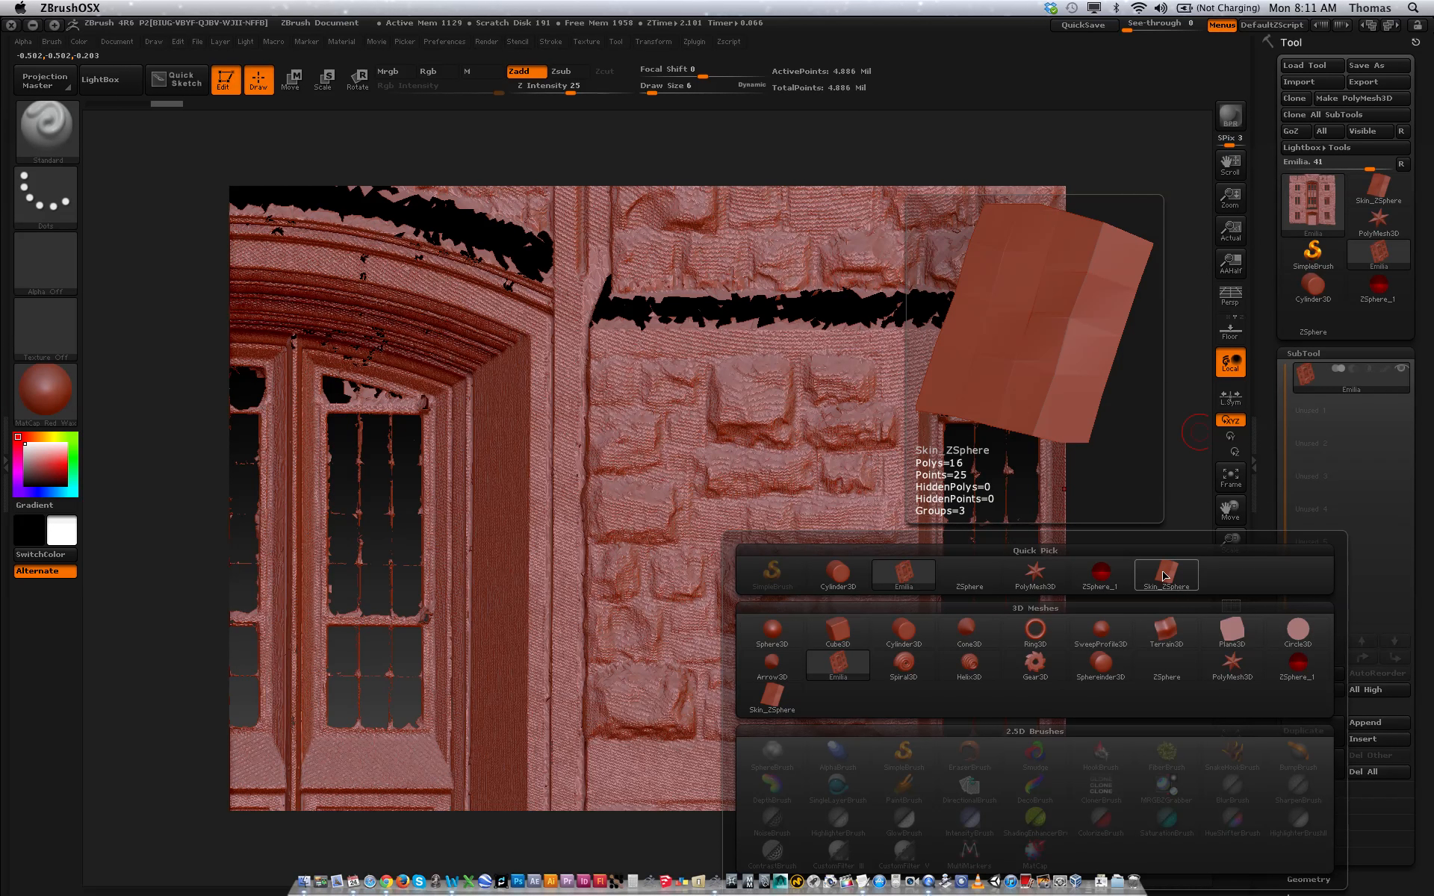
pyautogui.click(1164, 576)
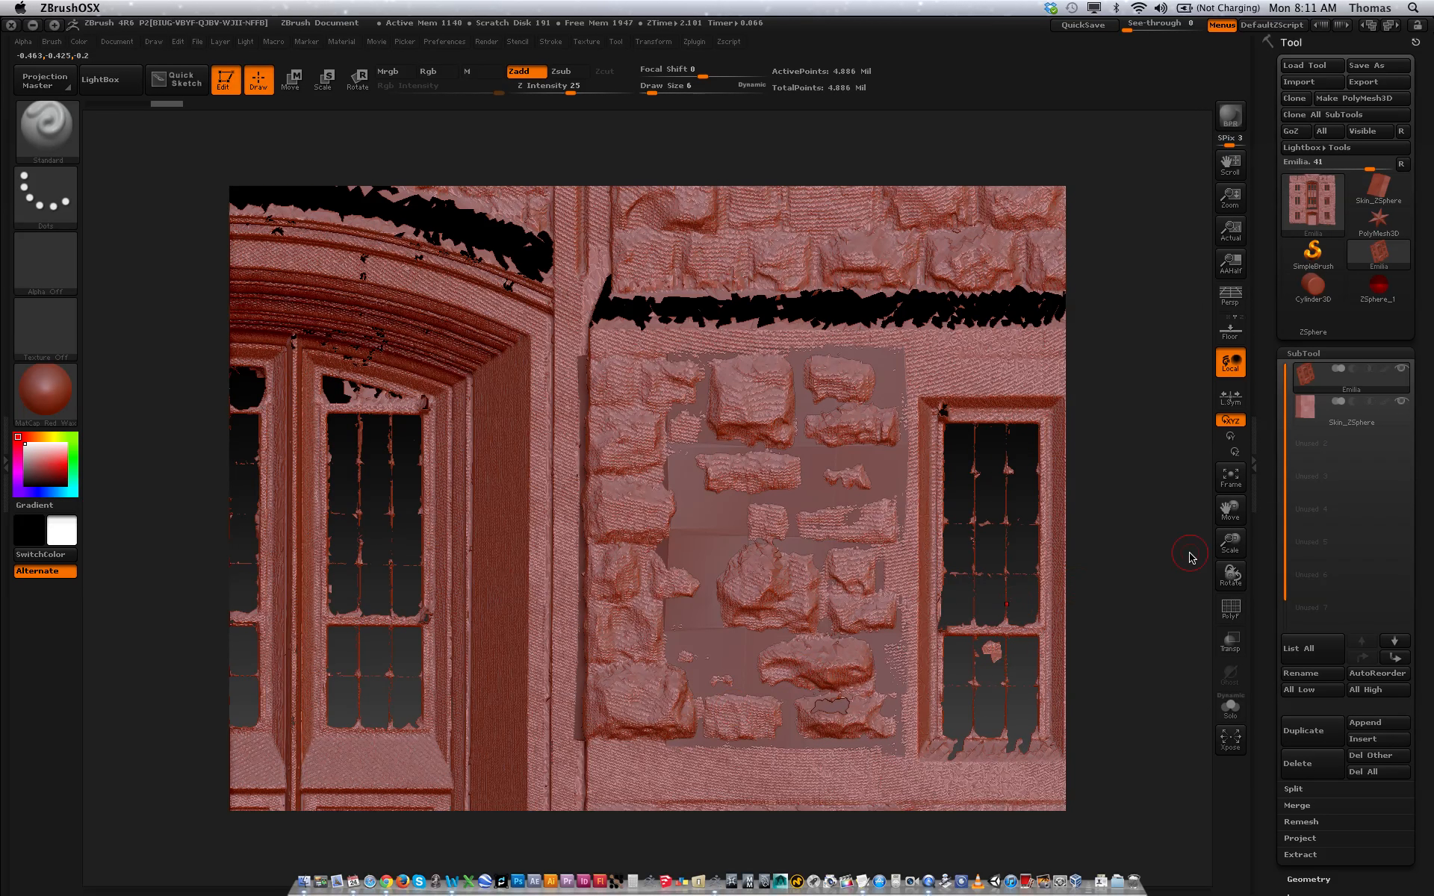
# - Move the Skin_ZSphere subtool above the scan in the subtool order and turn off smoothing for its subdivision
pyautogui.click(1359, 418)
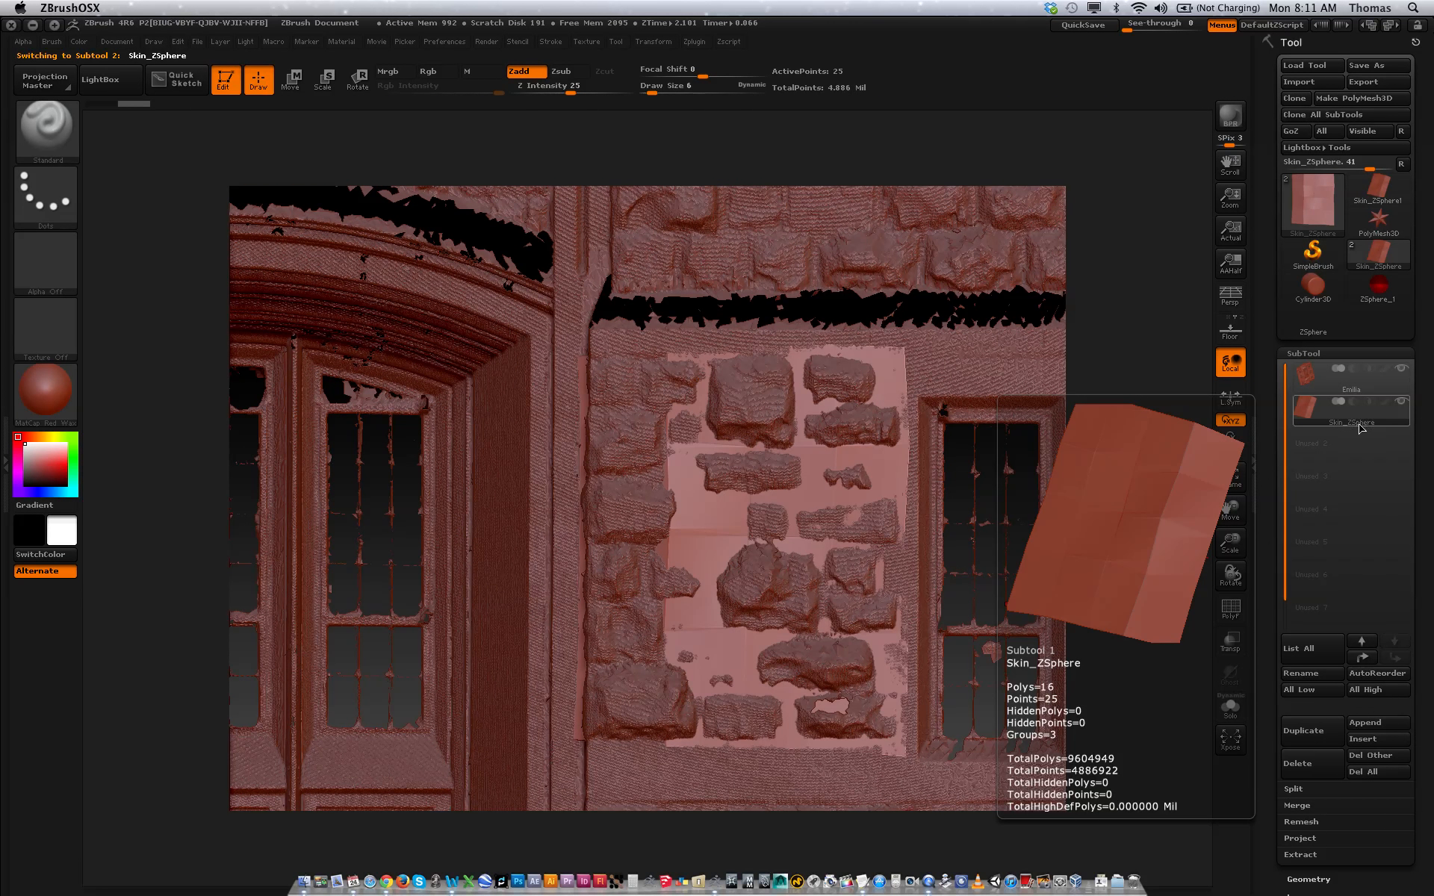
pyautogui.click(1366, 663)
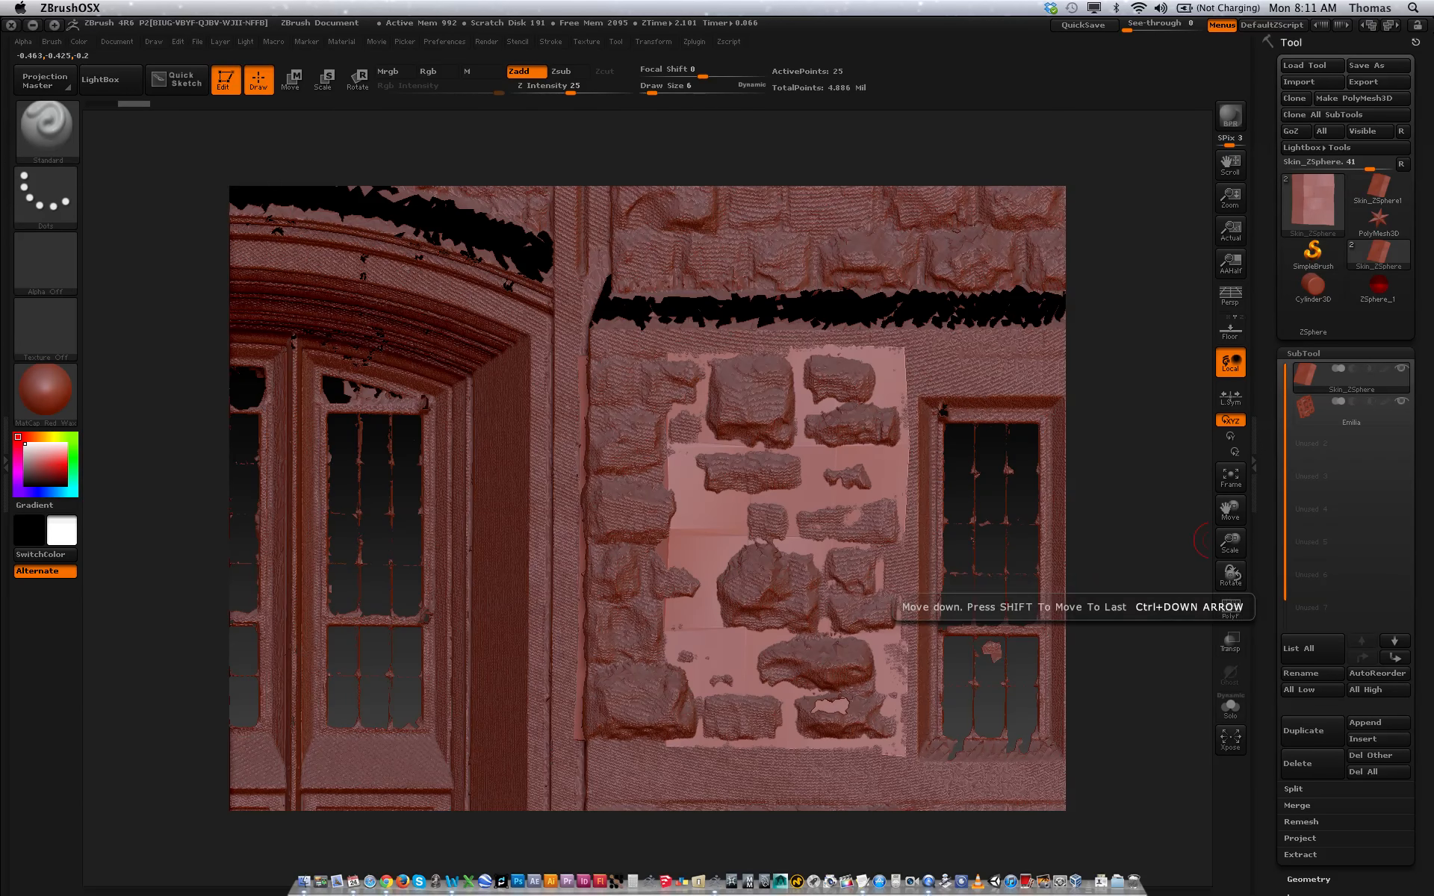
pyautogui.moveTo(1430, 751); pyautogui.dragTo(1430, 577)
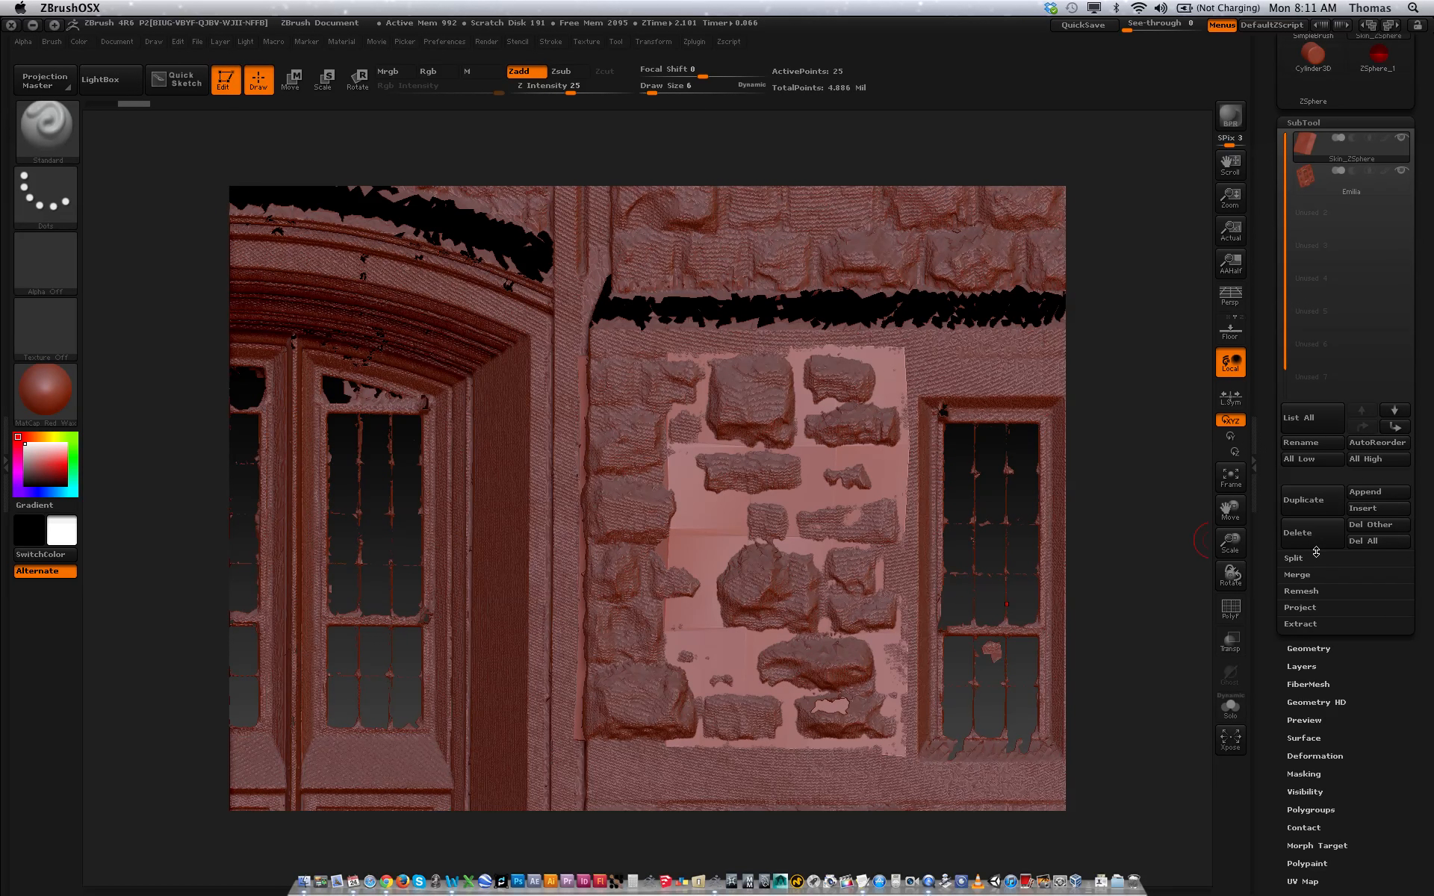
pyautogui.click(1315, 650)
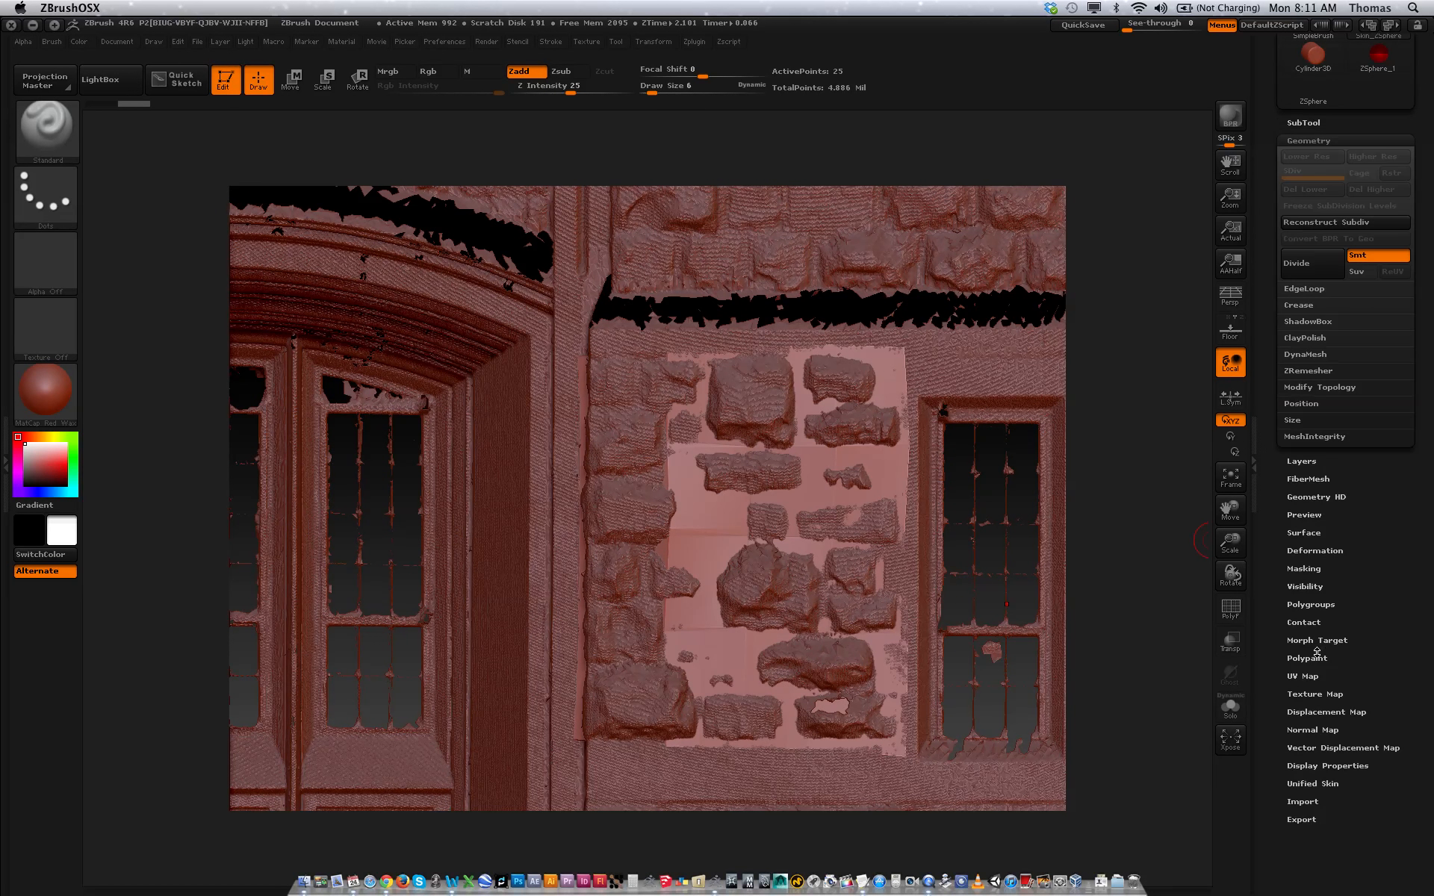
pyautogui.click(1369, 259)
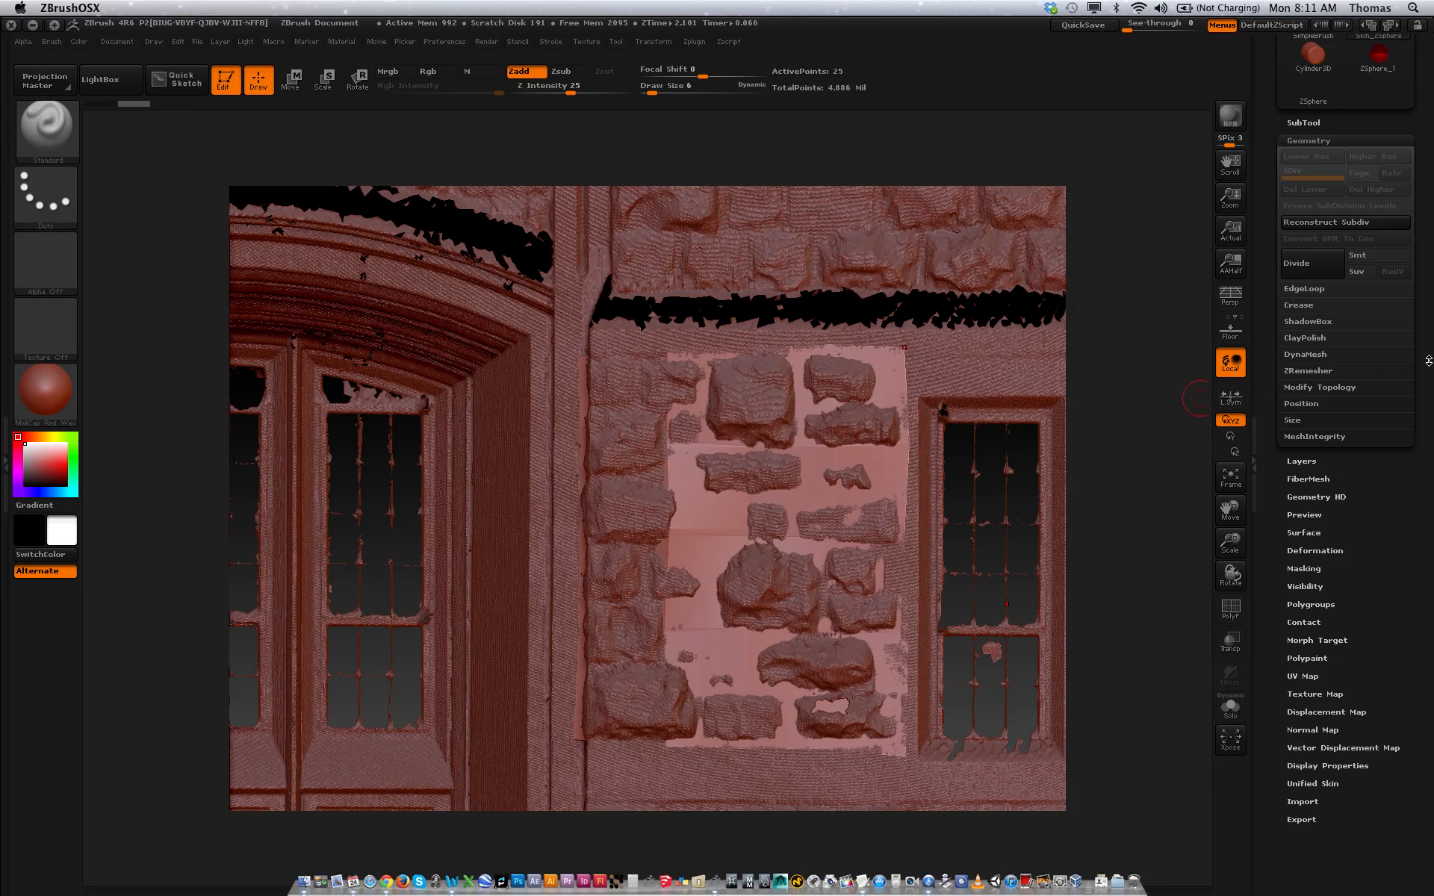
# - Run ProjectAll to project the scanned stonework onto the undivided Skin_ZSphere wall mesh
pyautogui.scroll(5, 1428, 361)
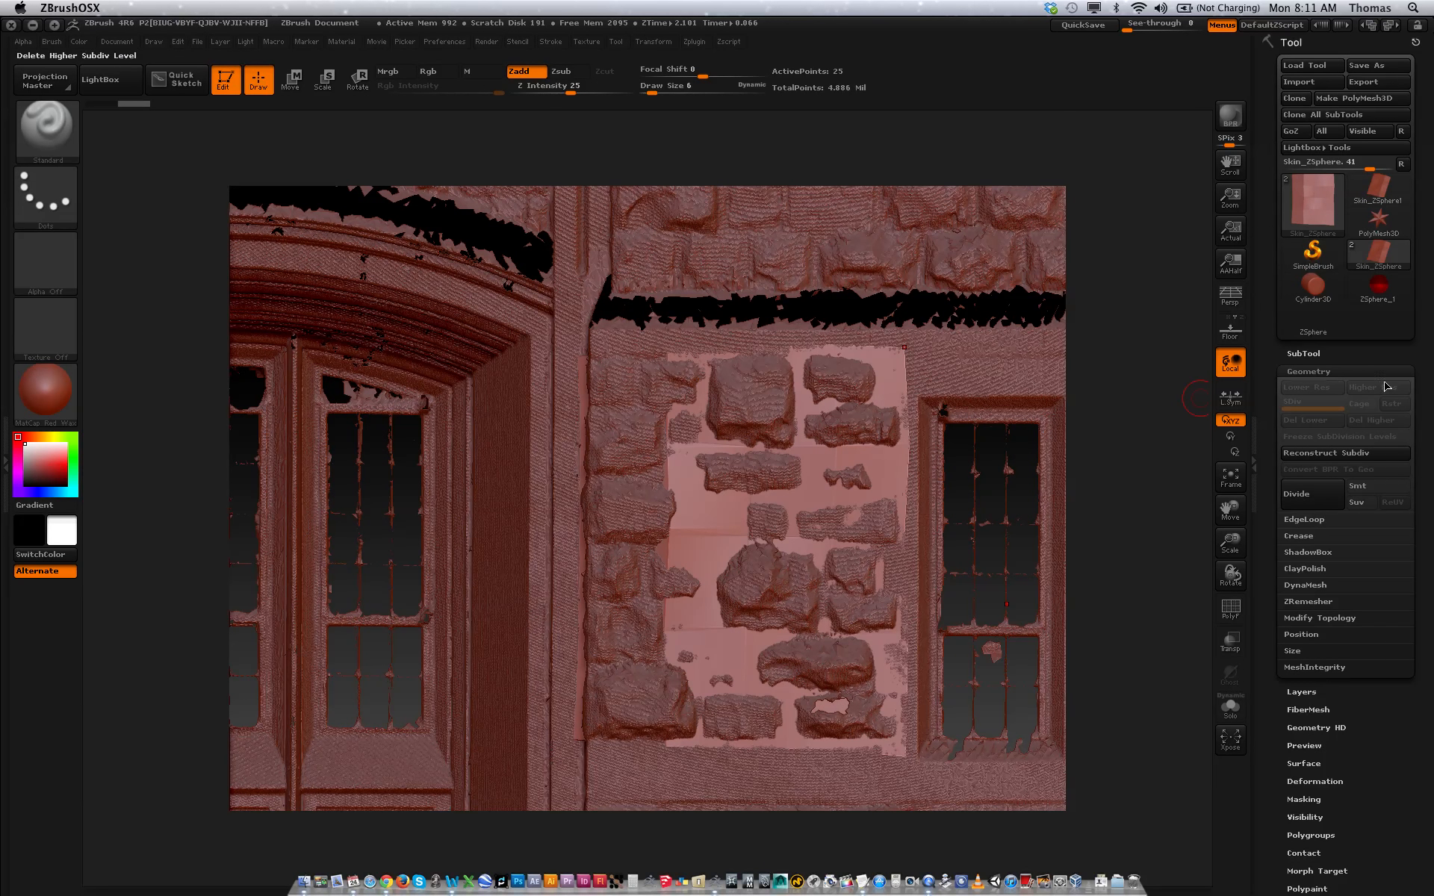
pyautogui.click(1335, 355)
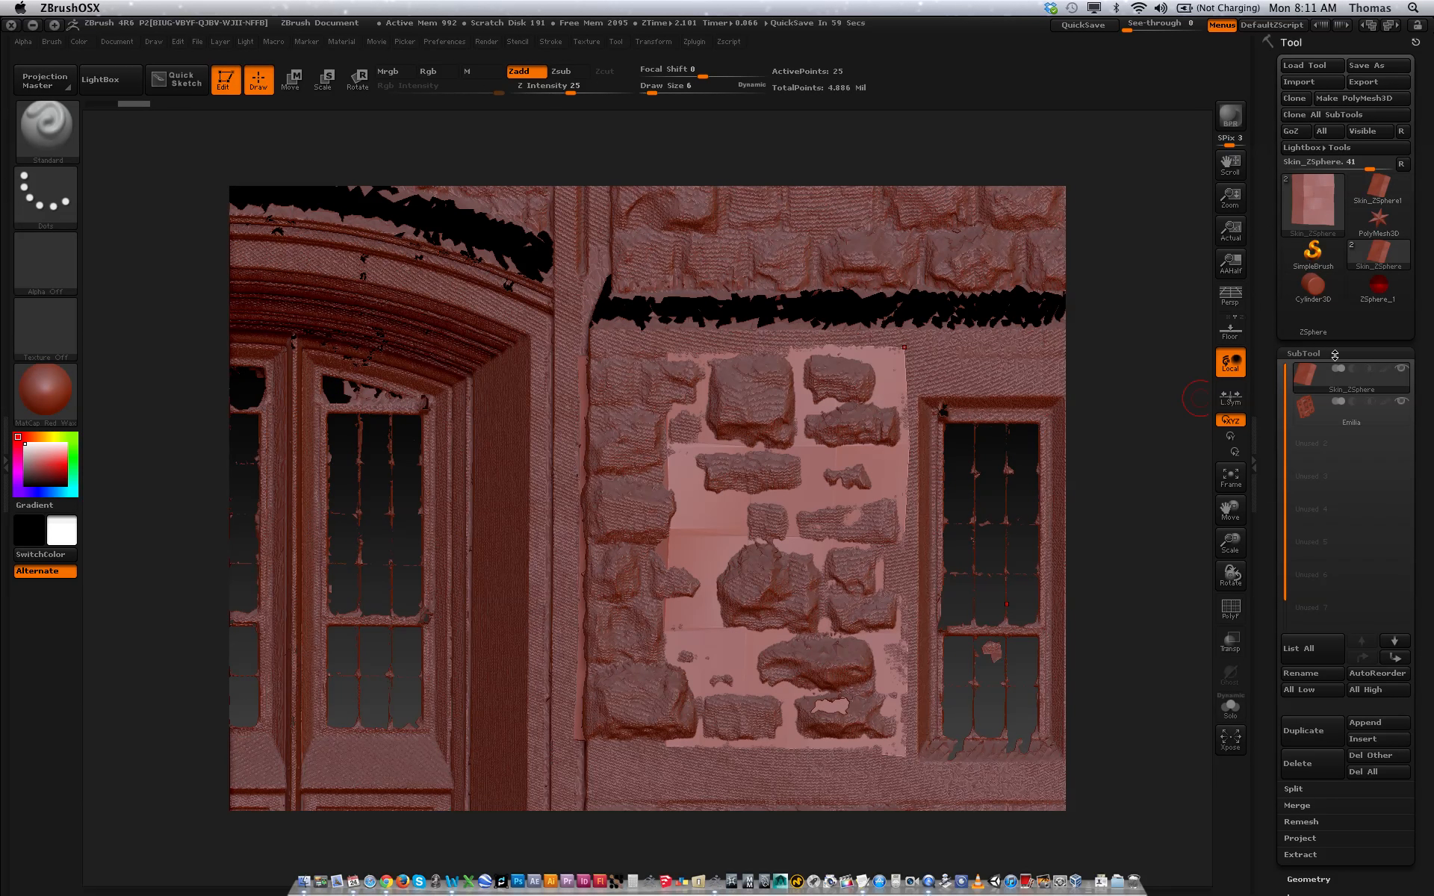
pyautogui.scroll(-1, 1426, 622)
pyautogui.scroll(-5, 1426, 622)
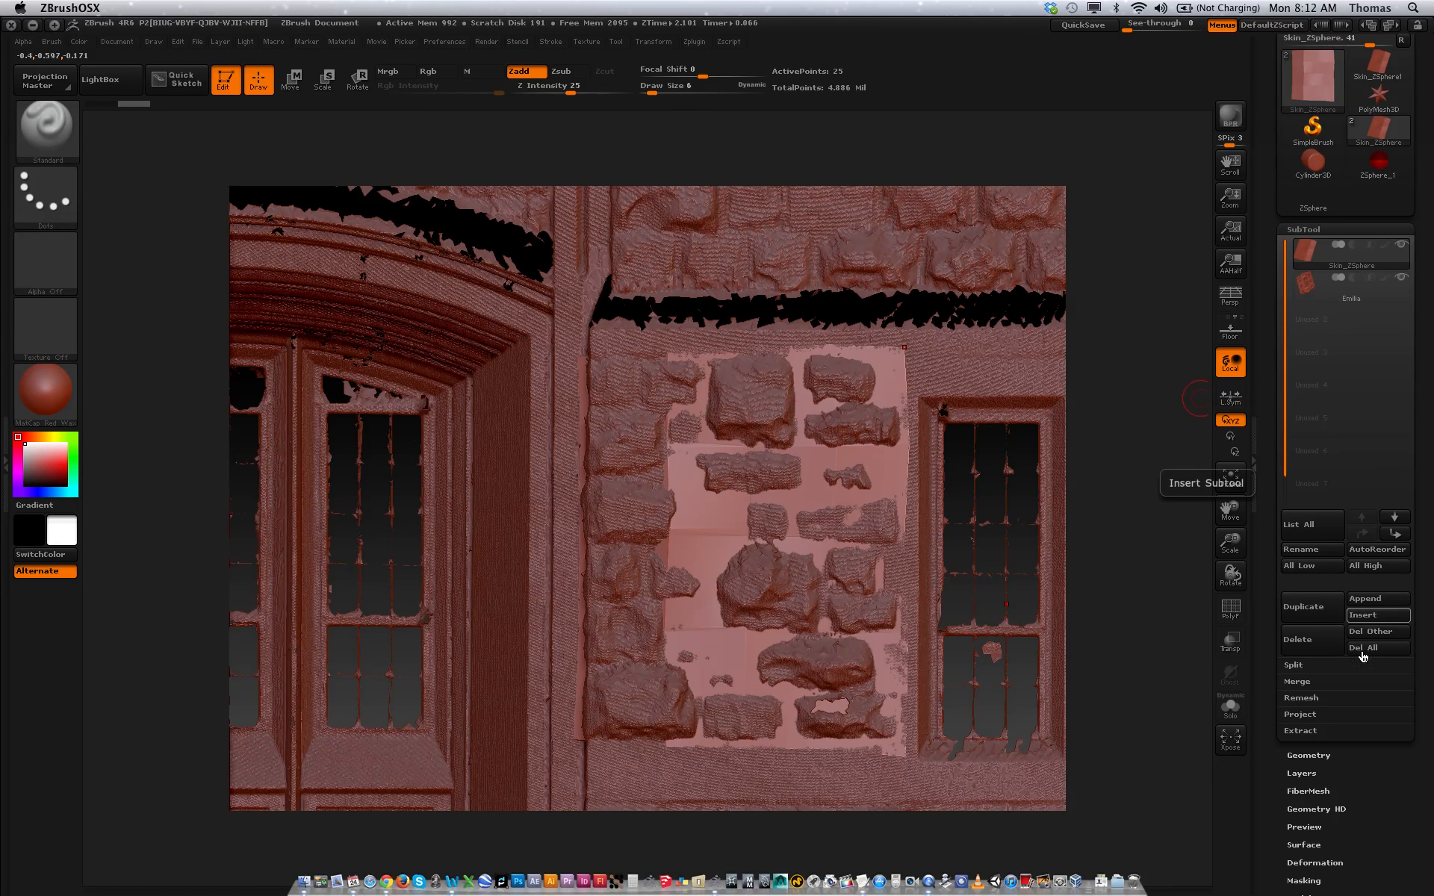
pyautogui.click(1322, 714)
pyautogui.scroll(-1, 1422, 664)
pyautogui.scroll(-10, 1422, 663)
pyautogui.click(1310, 490)
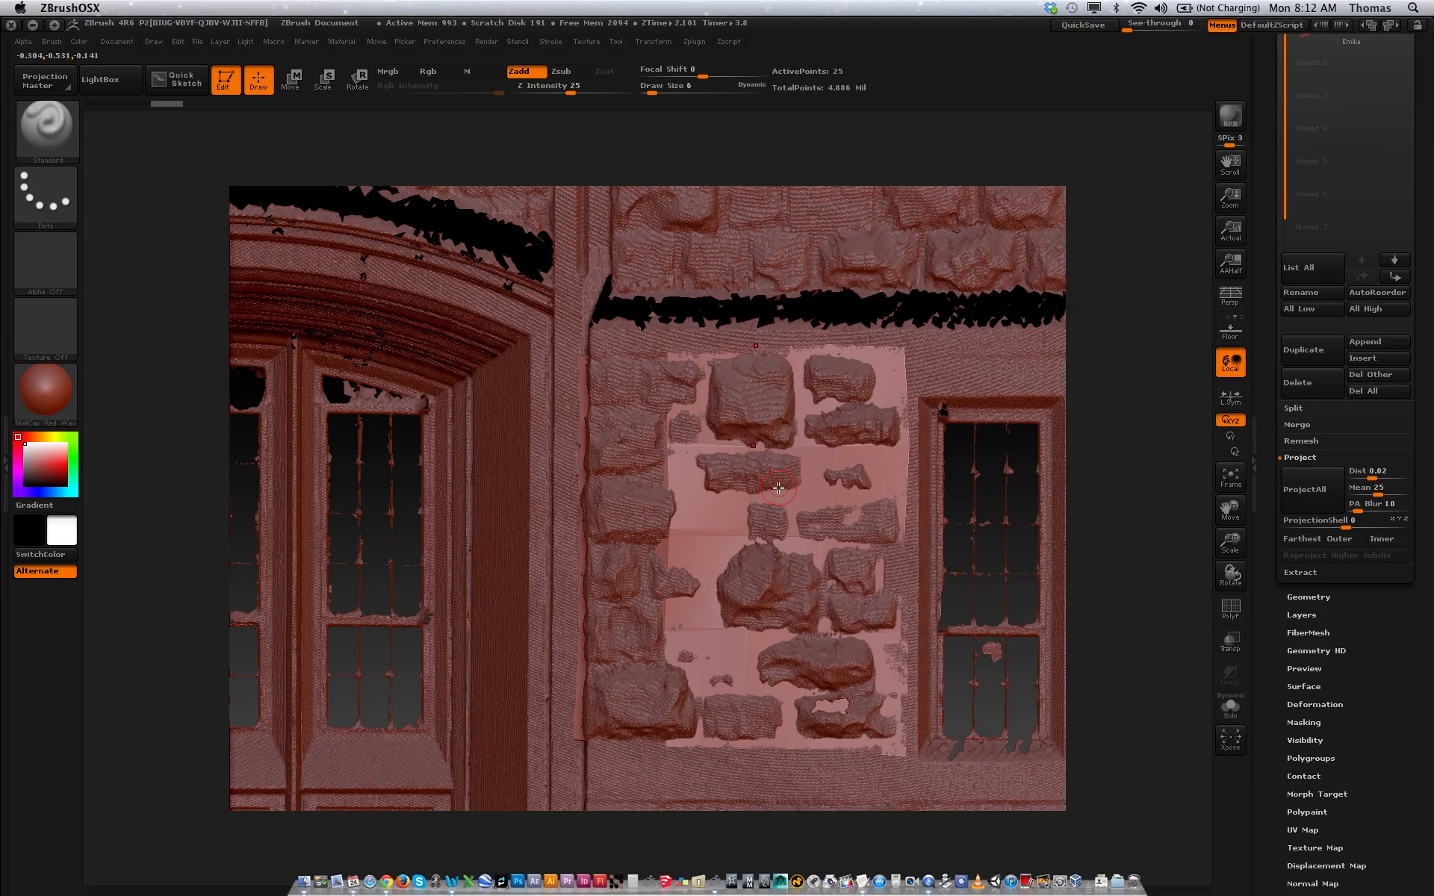
# - Subdivide the Skin_ZSphere wall mesh twice and project the scan onto it again
pyautogui.press('ctrl')
pyautogui.hotkey('ctrl', 'd')
pyautogui.click(1326, 500)
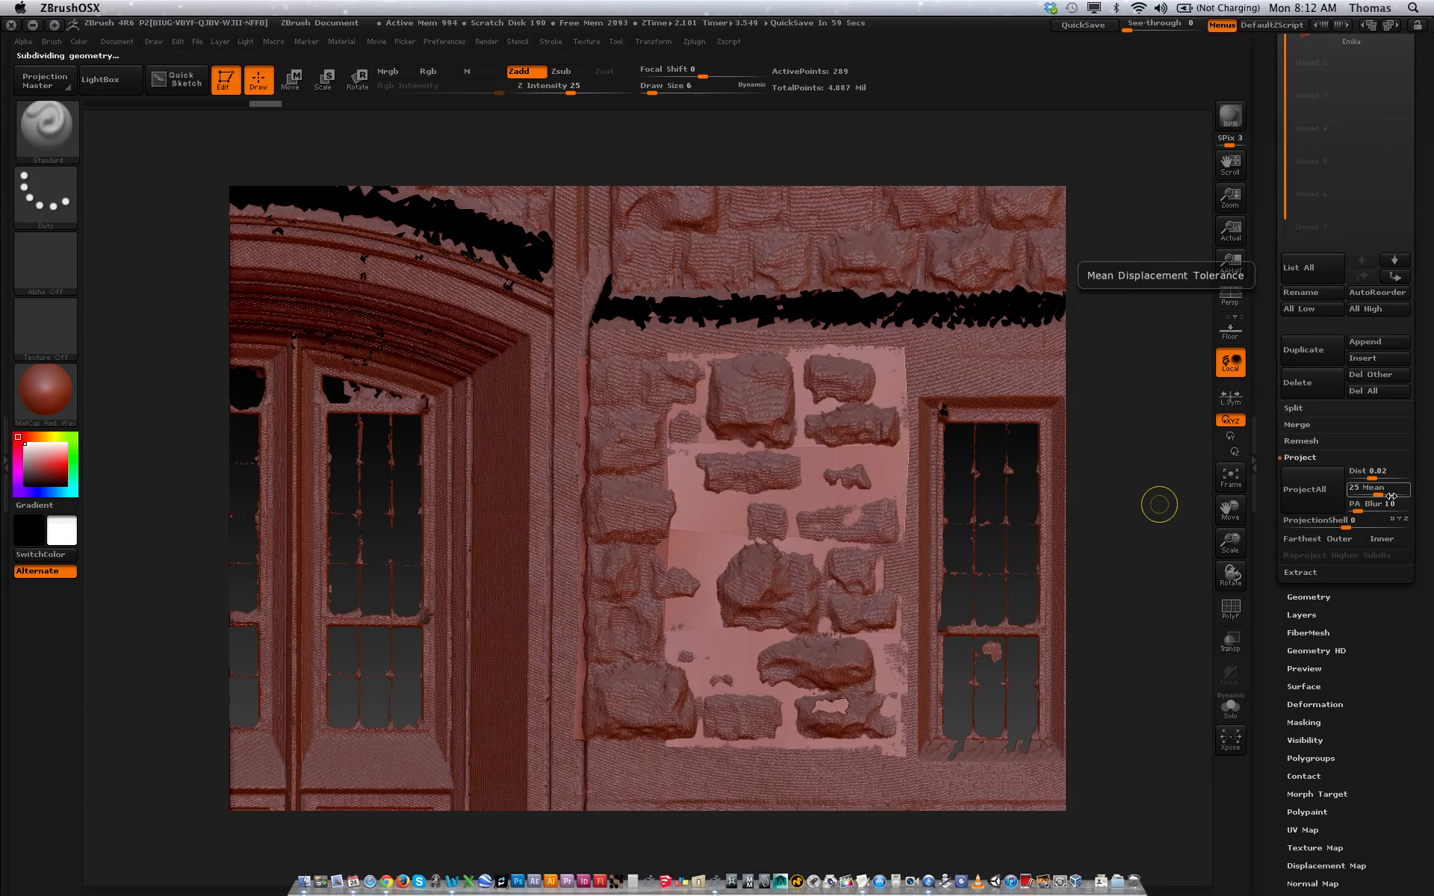
# - Hide the scanned building subtool so only the Skin_ZSphere wall mesh is displayed
pyautogui.scroll(5, 1428, 493)
pyautogui.scroll(-6, 1427, 492)
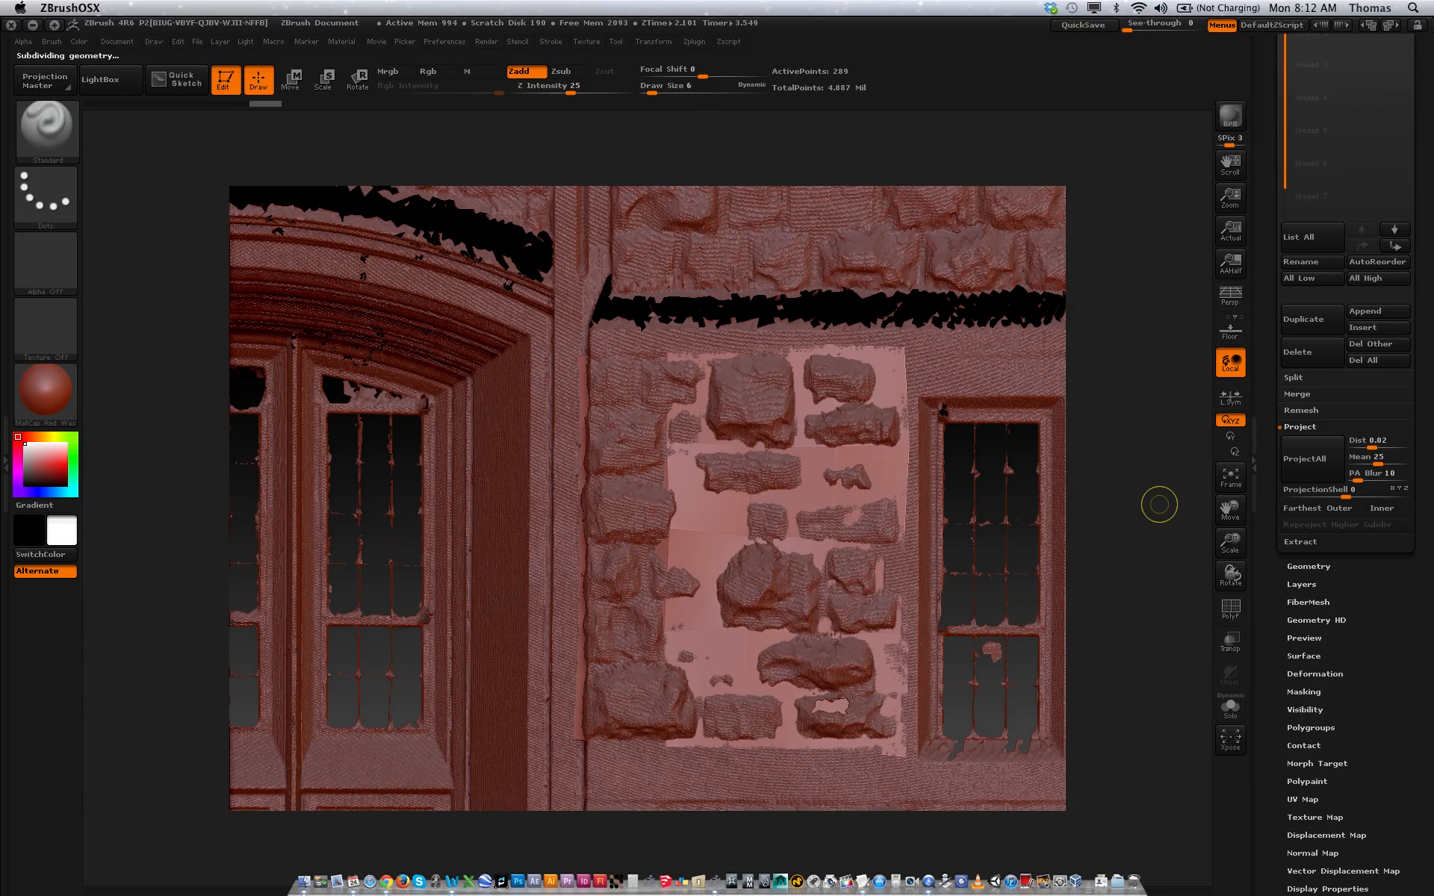
pyautogui.scroll(-7, 1427, 503)
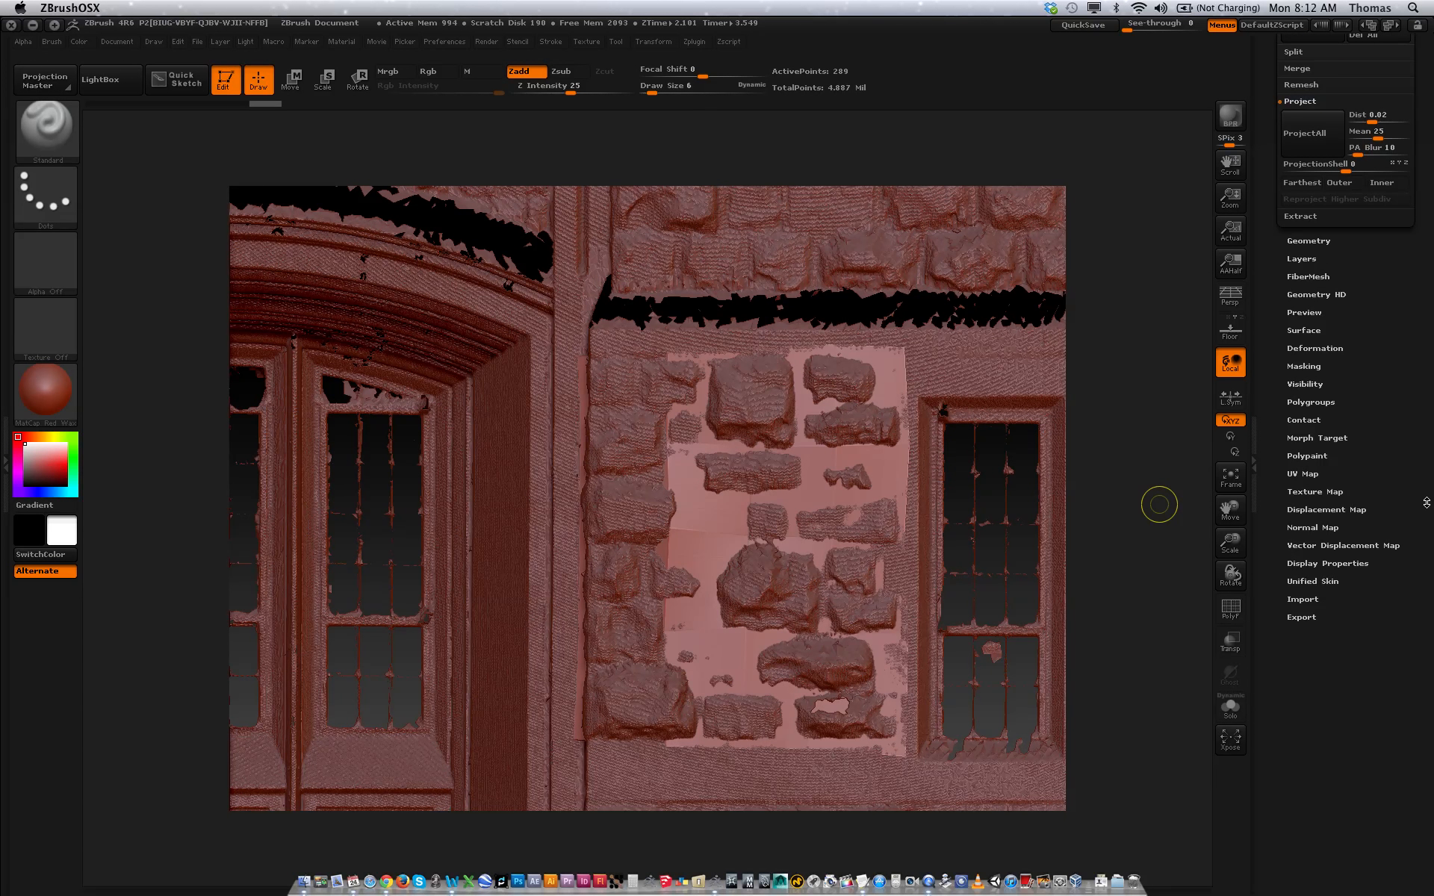
pyautogui.scroll(13, 1426, 502)
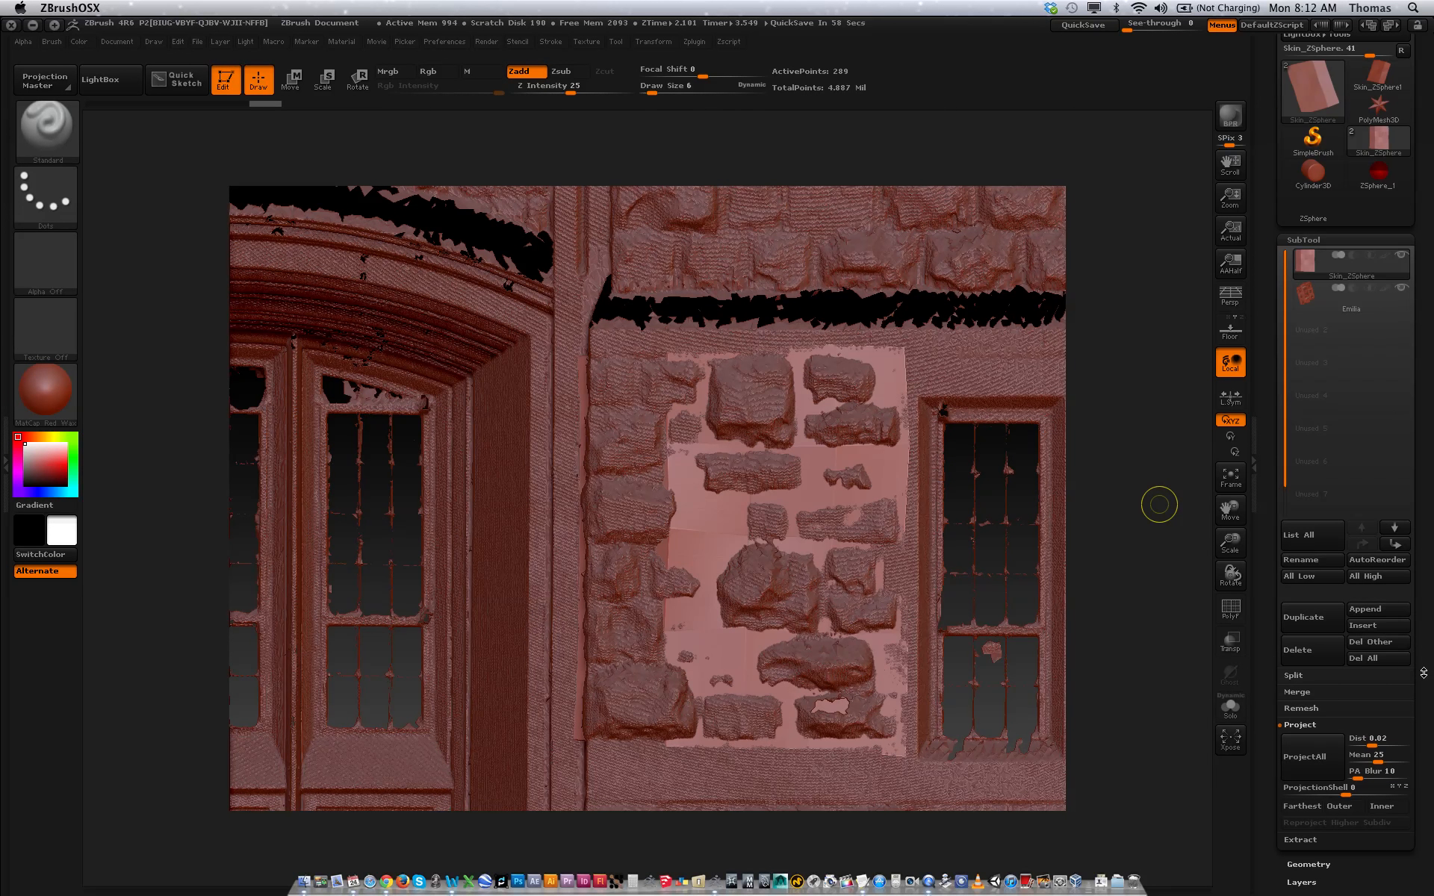
pyautogui.click(1401, 288)
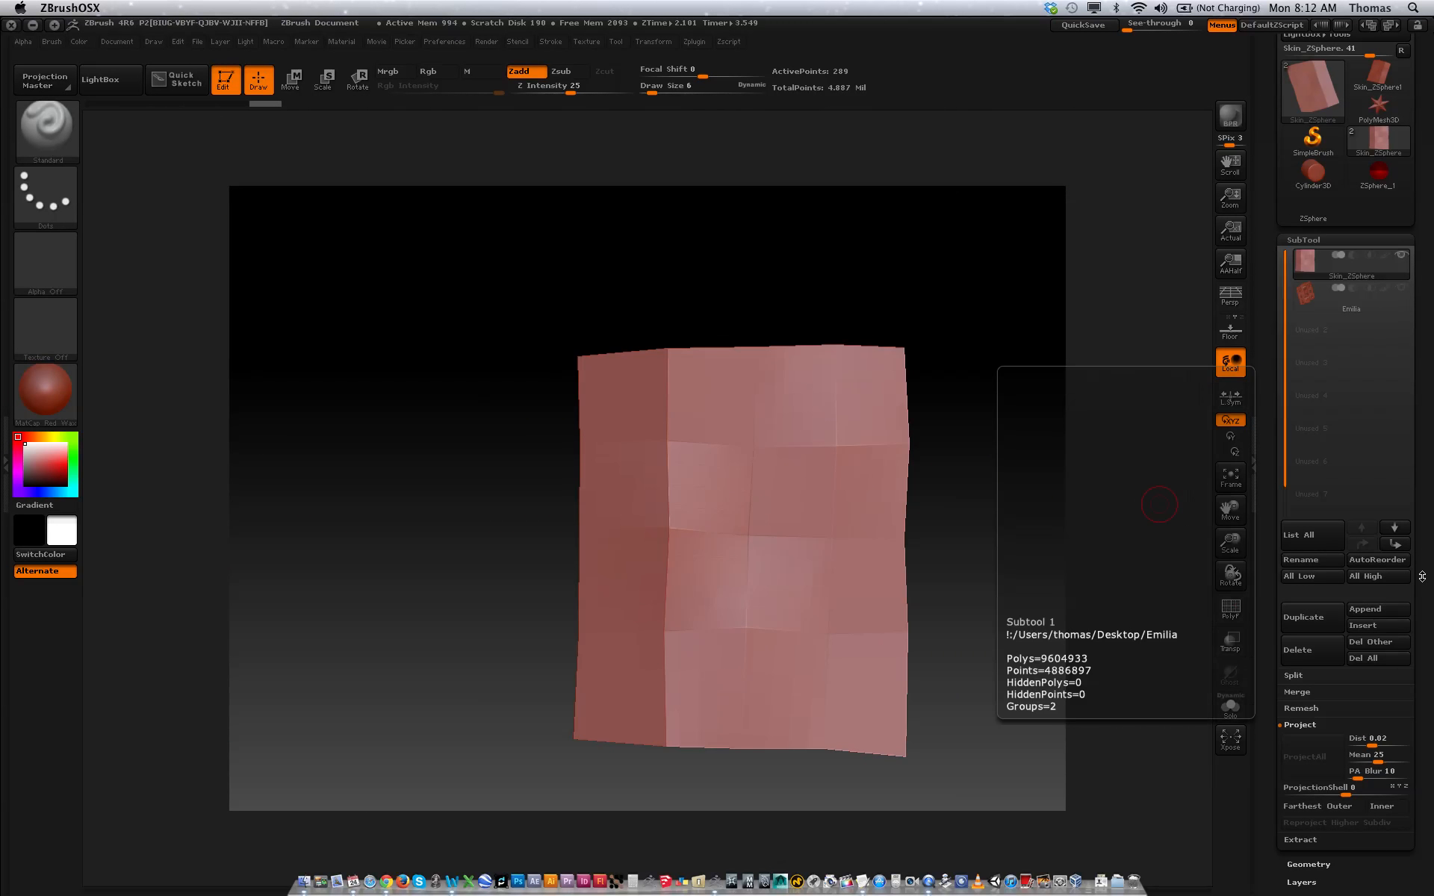
# - Turn off double-sided display for the Skin_ZSphere wall mesh and flip its normals
pyautogui.scroll(-14, 1421, 614)
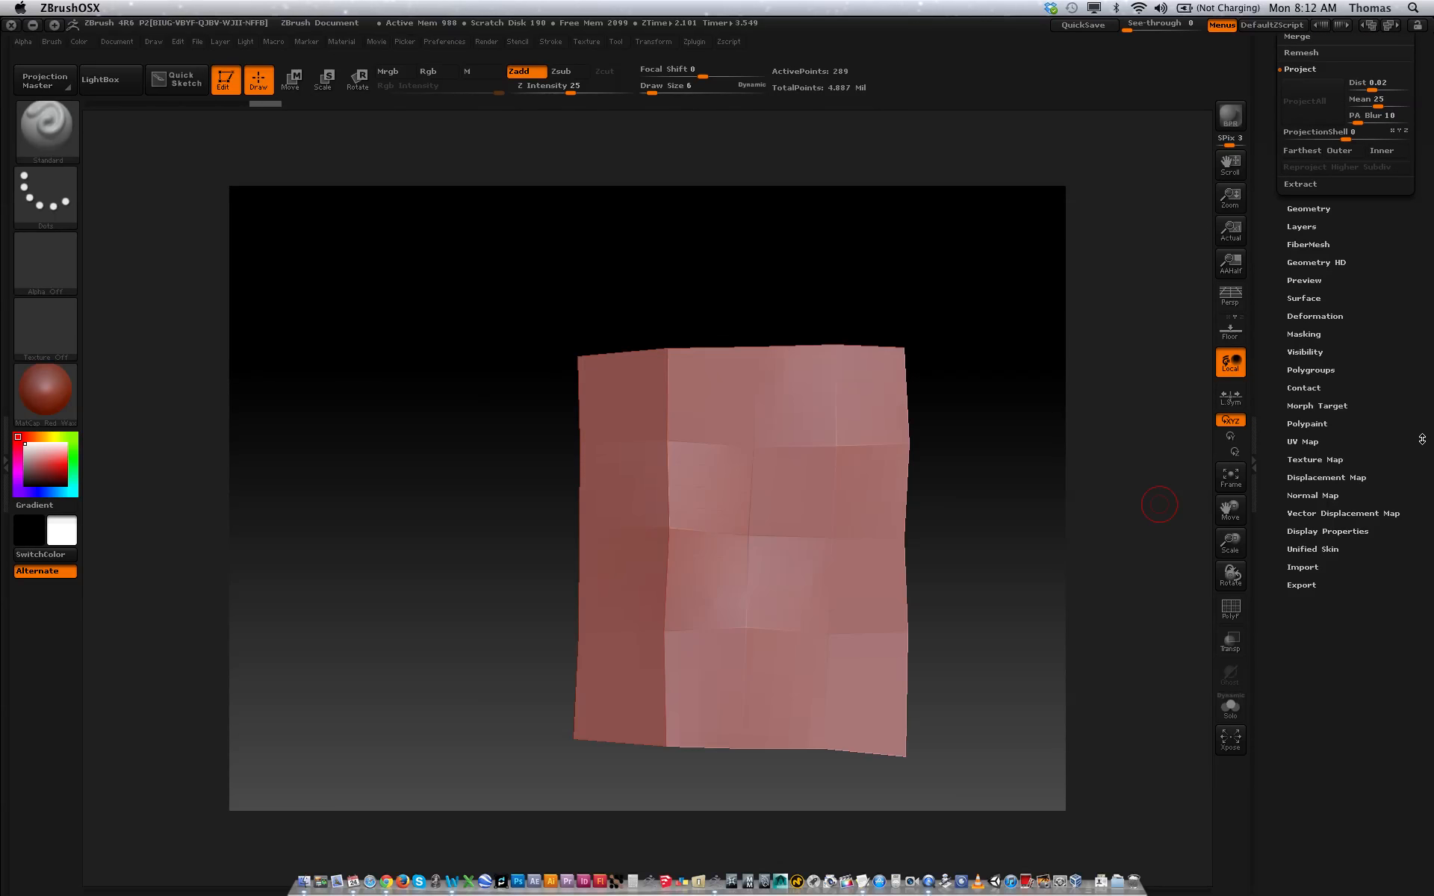
pyautogui.click(1316, 550)
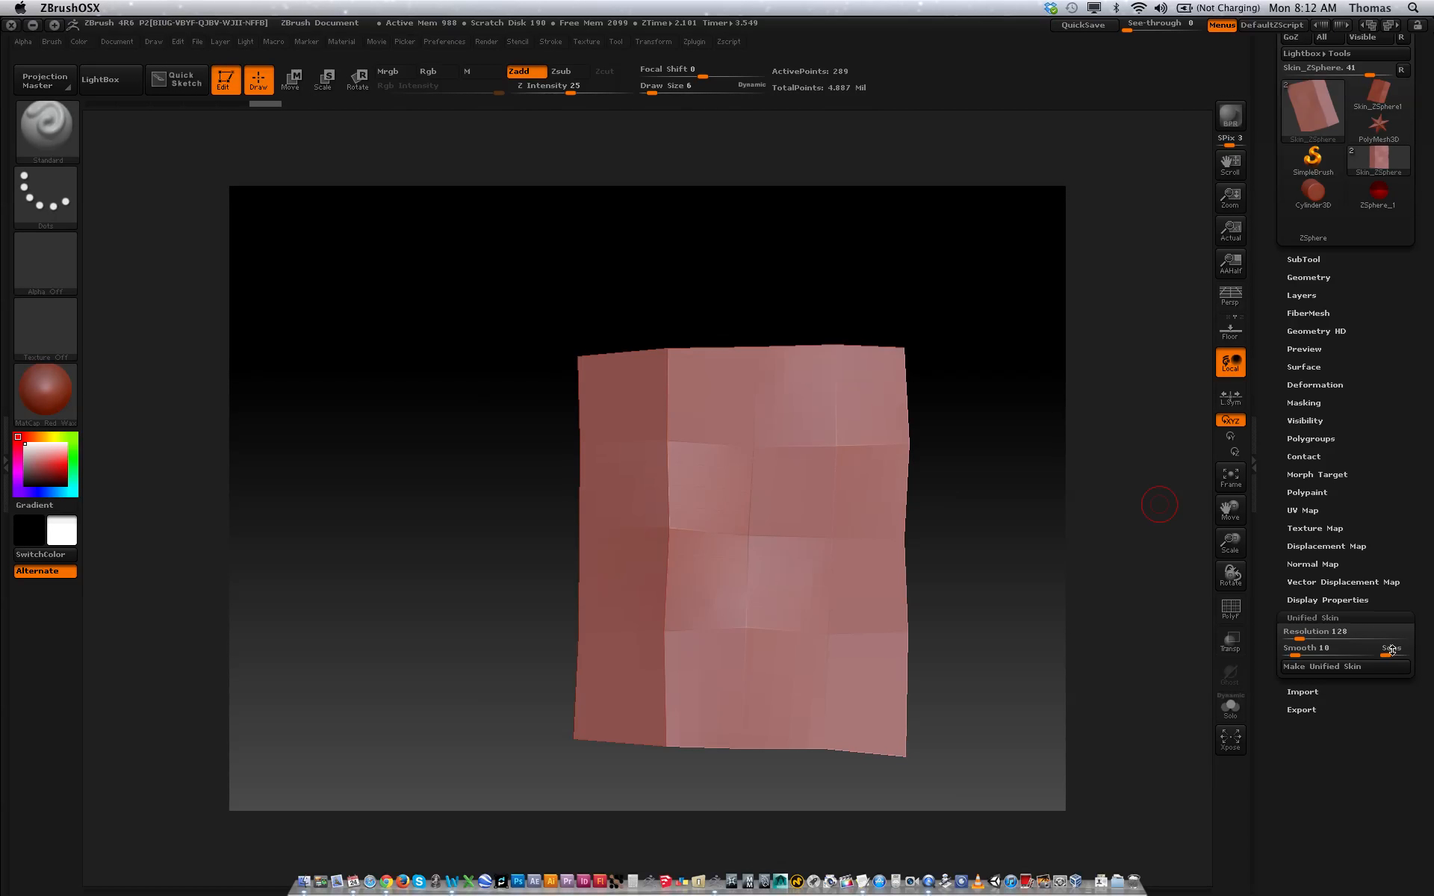
pyautogui.click(1340, 600)
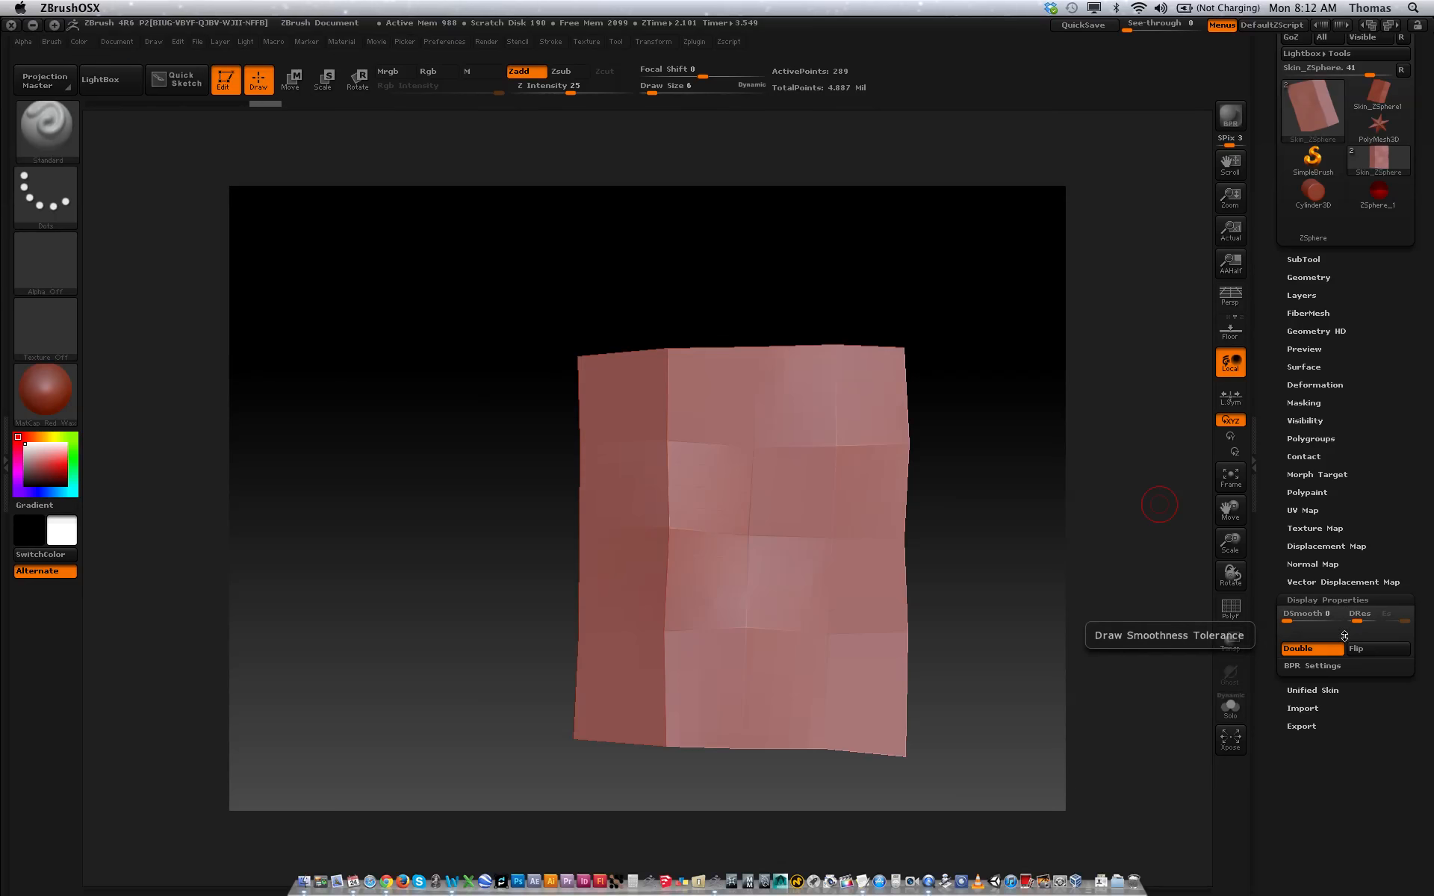
pyautogui.click(1314, 652)
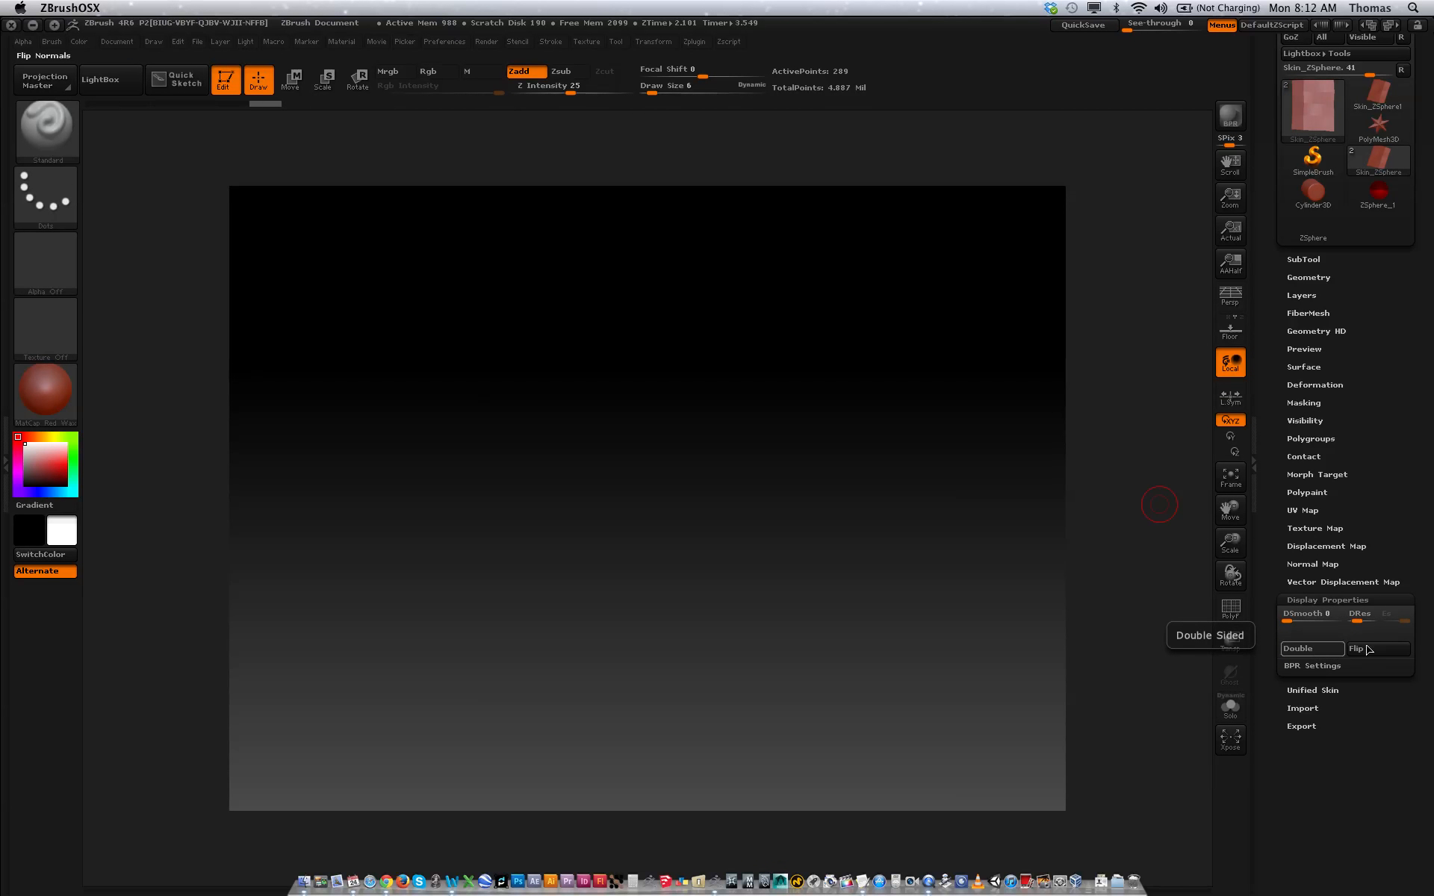
pyautogui.click(1326, 648)
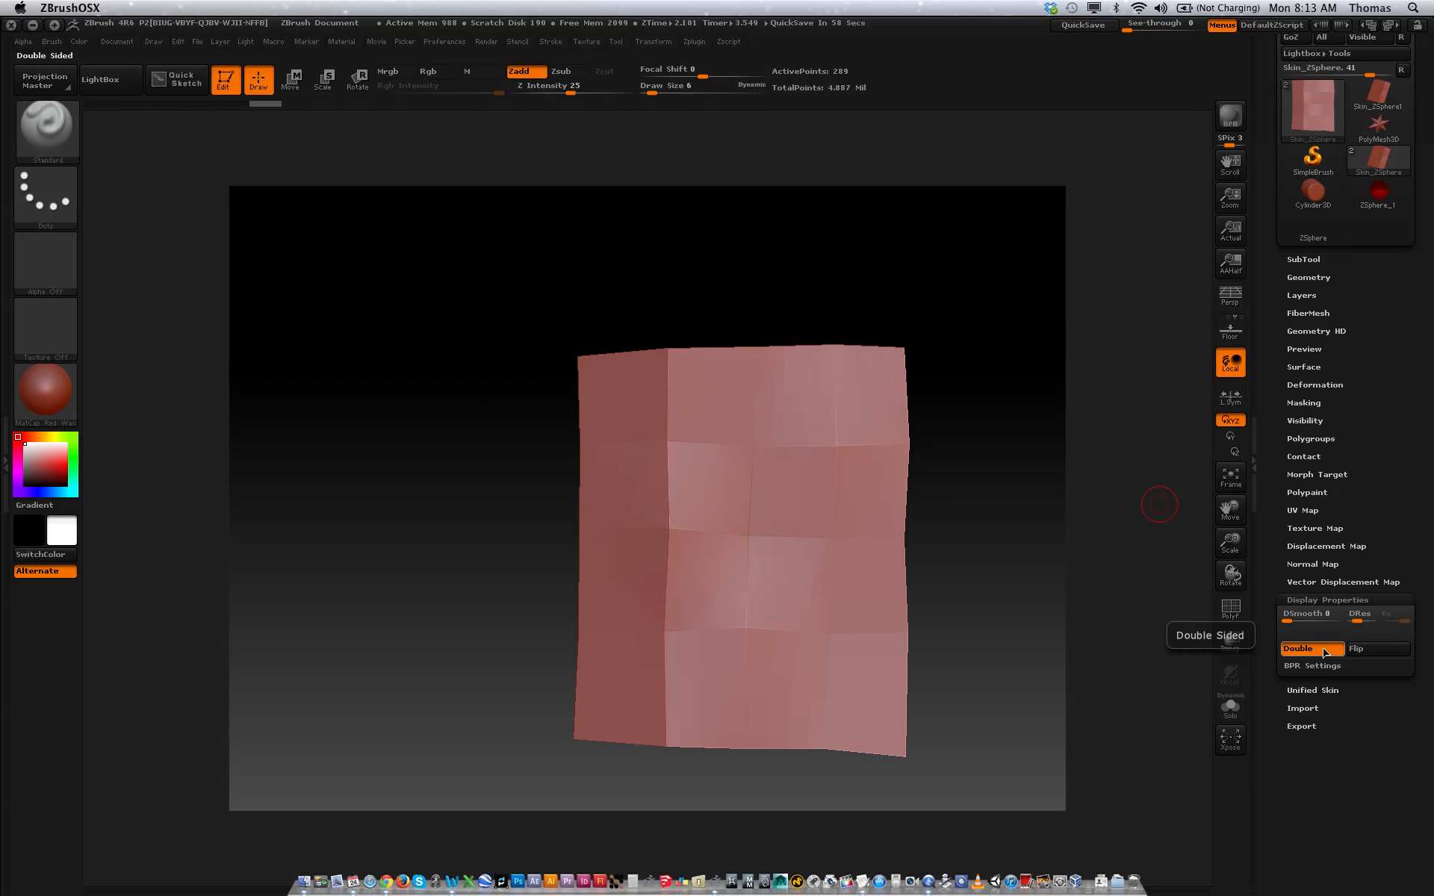
pyautogui.click(1324, 650)
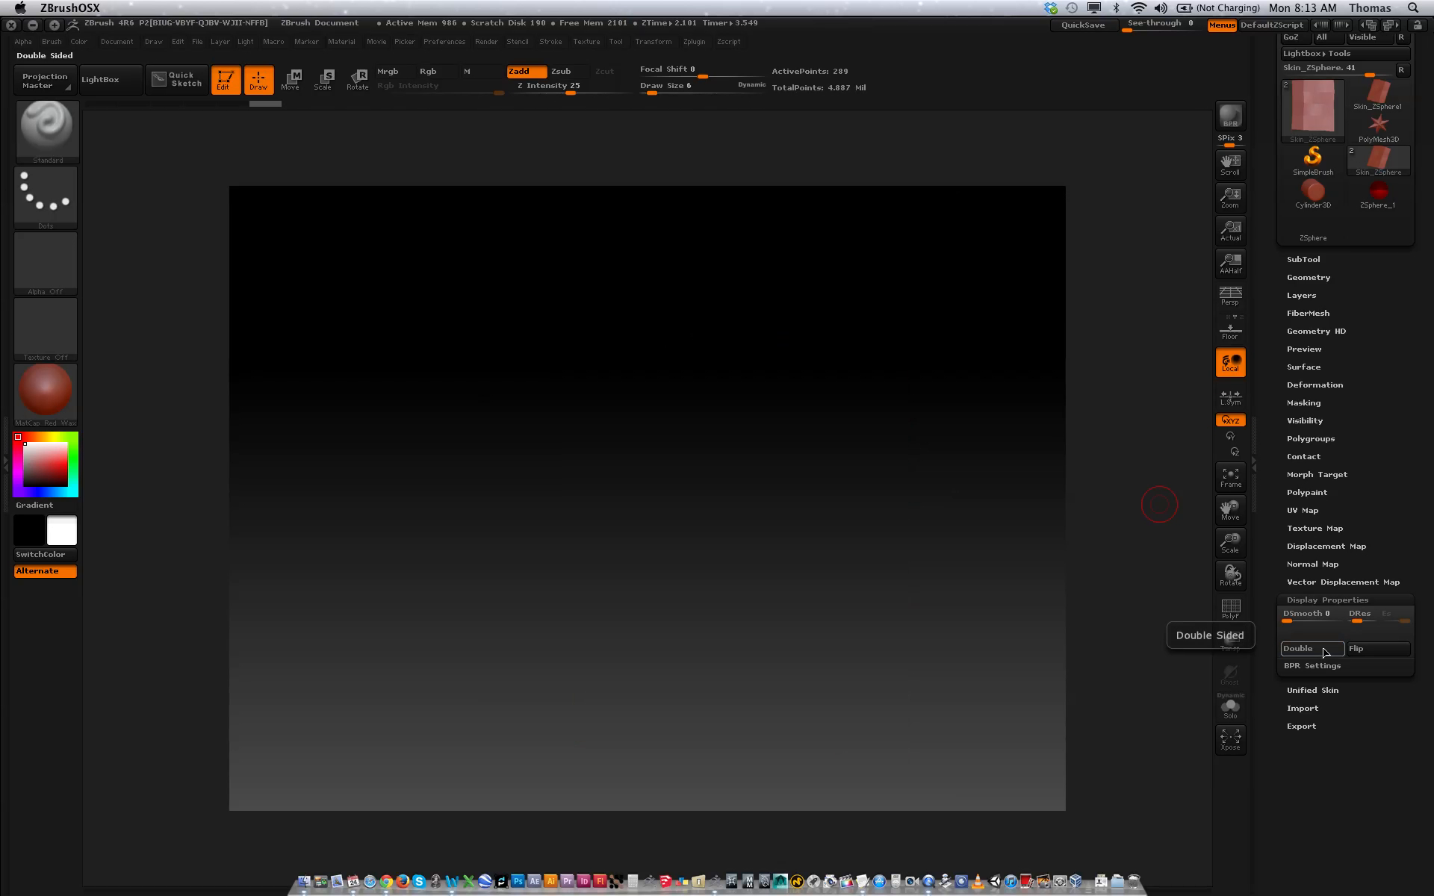
pyautogui.click(1376, 650)
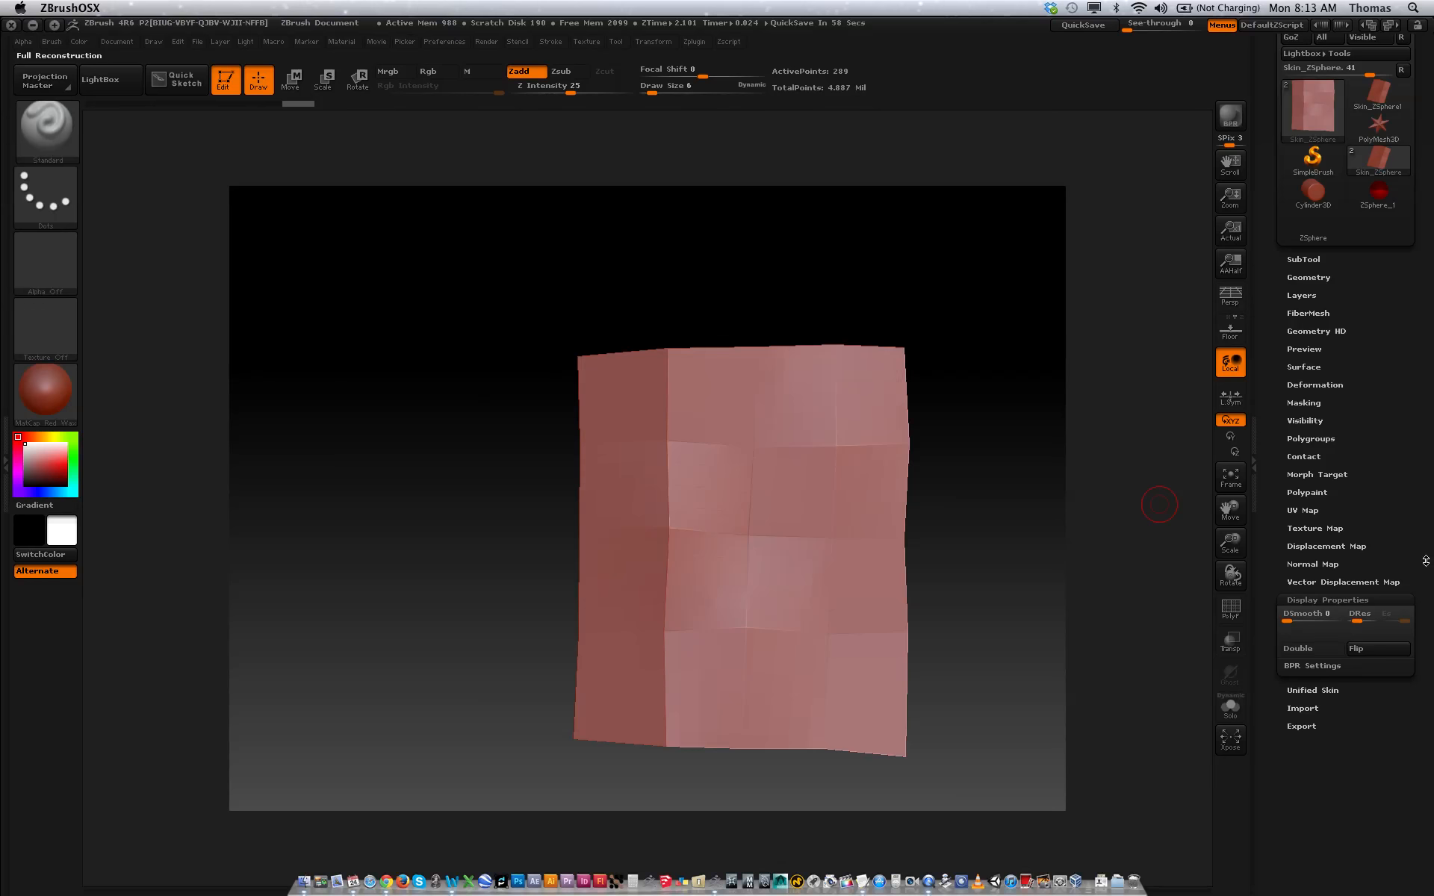
# - Show the scanned building subtool again and project its stonework onto the Skin_ZSphere wall mesh at its current subdivision level
pyautogui.click(1305, 259)
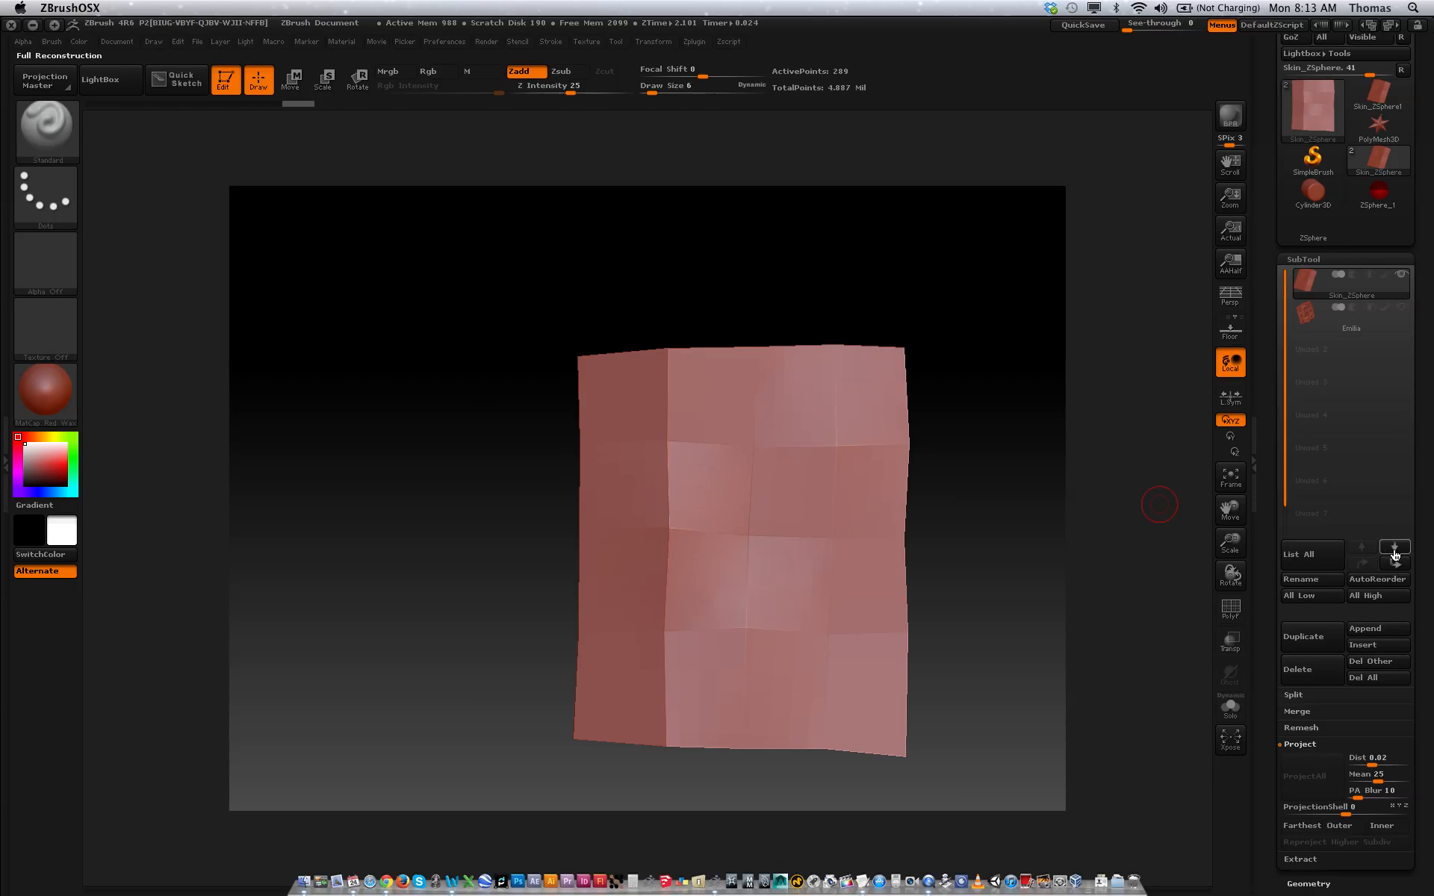
pyautogui.click(1396, 308)
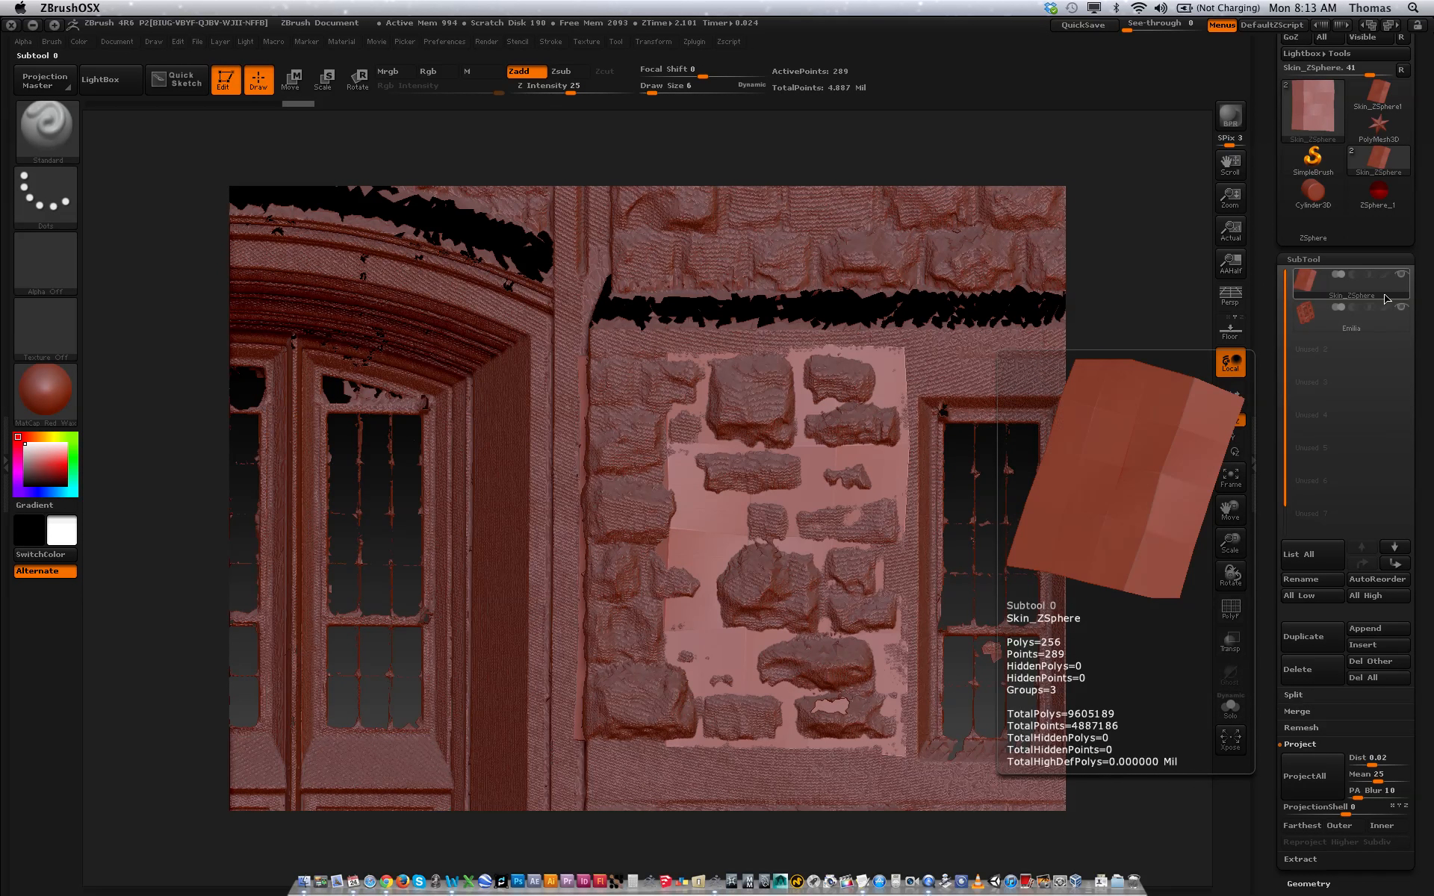
pyautogui.click(1305, 781)
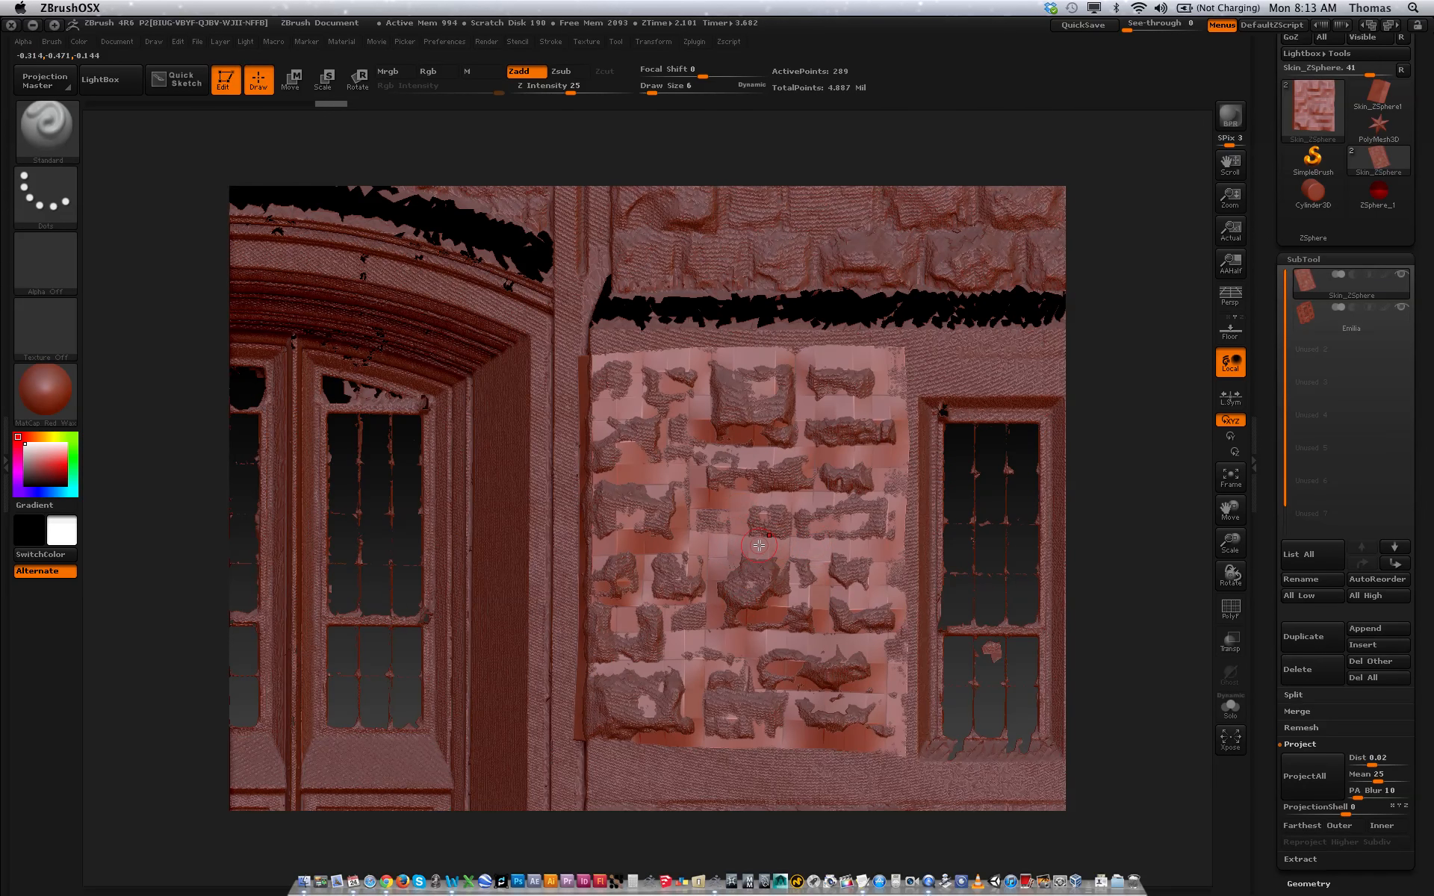
# - Subdivide the Skin_ZSphere wall mesh to levels 4 and 5, projecting the scan onto it after each division
pyautogui.hotkey('ctrl', 'd')
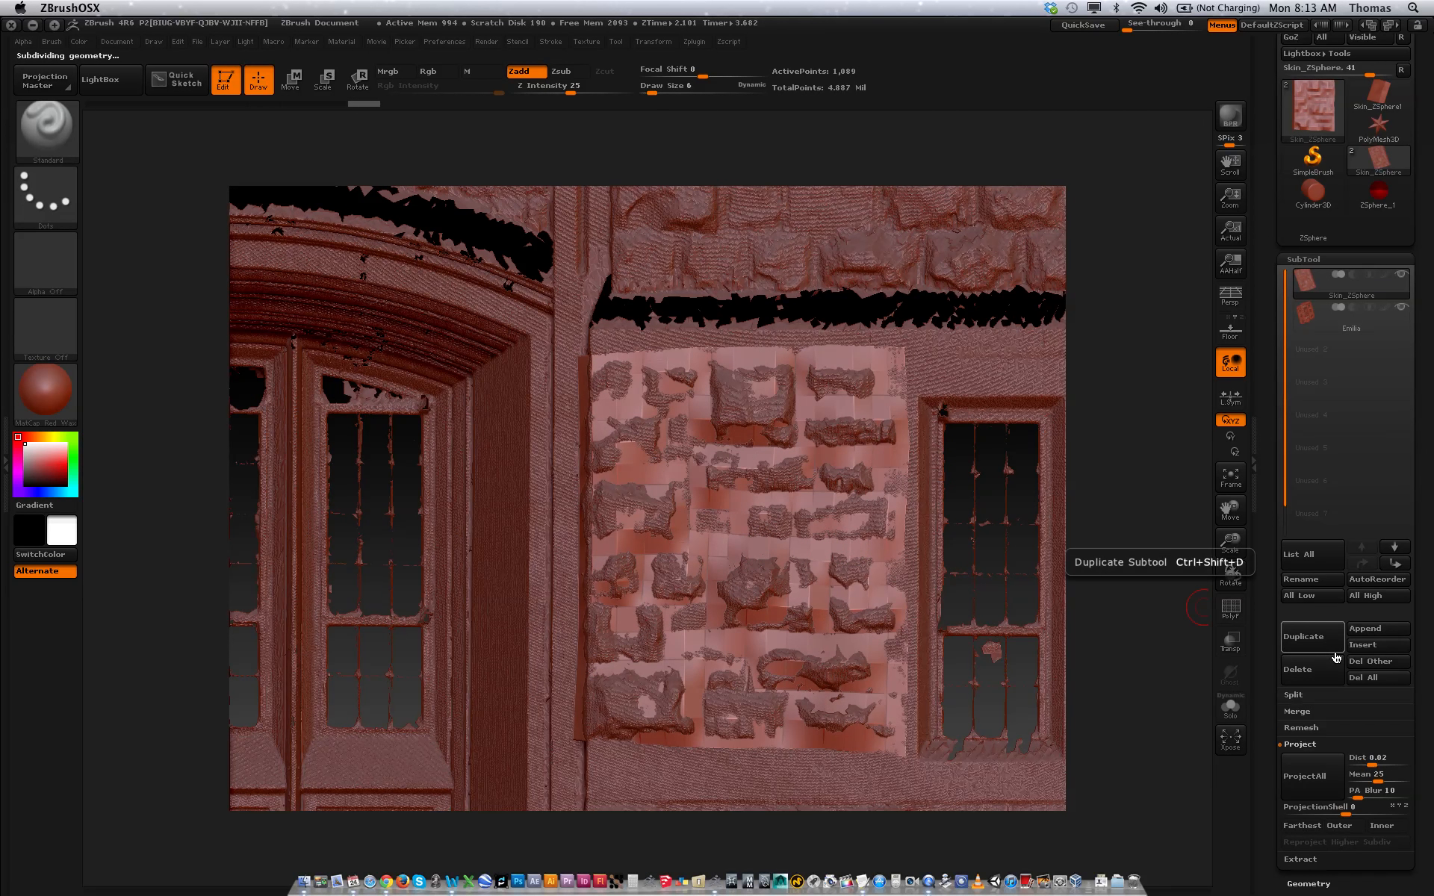
pyautogui.click(1319, 779)
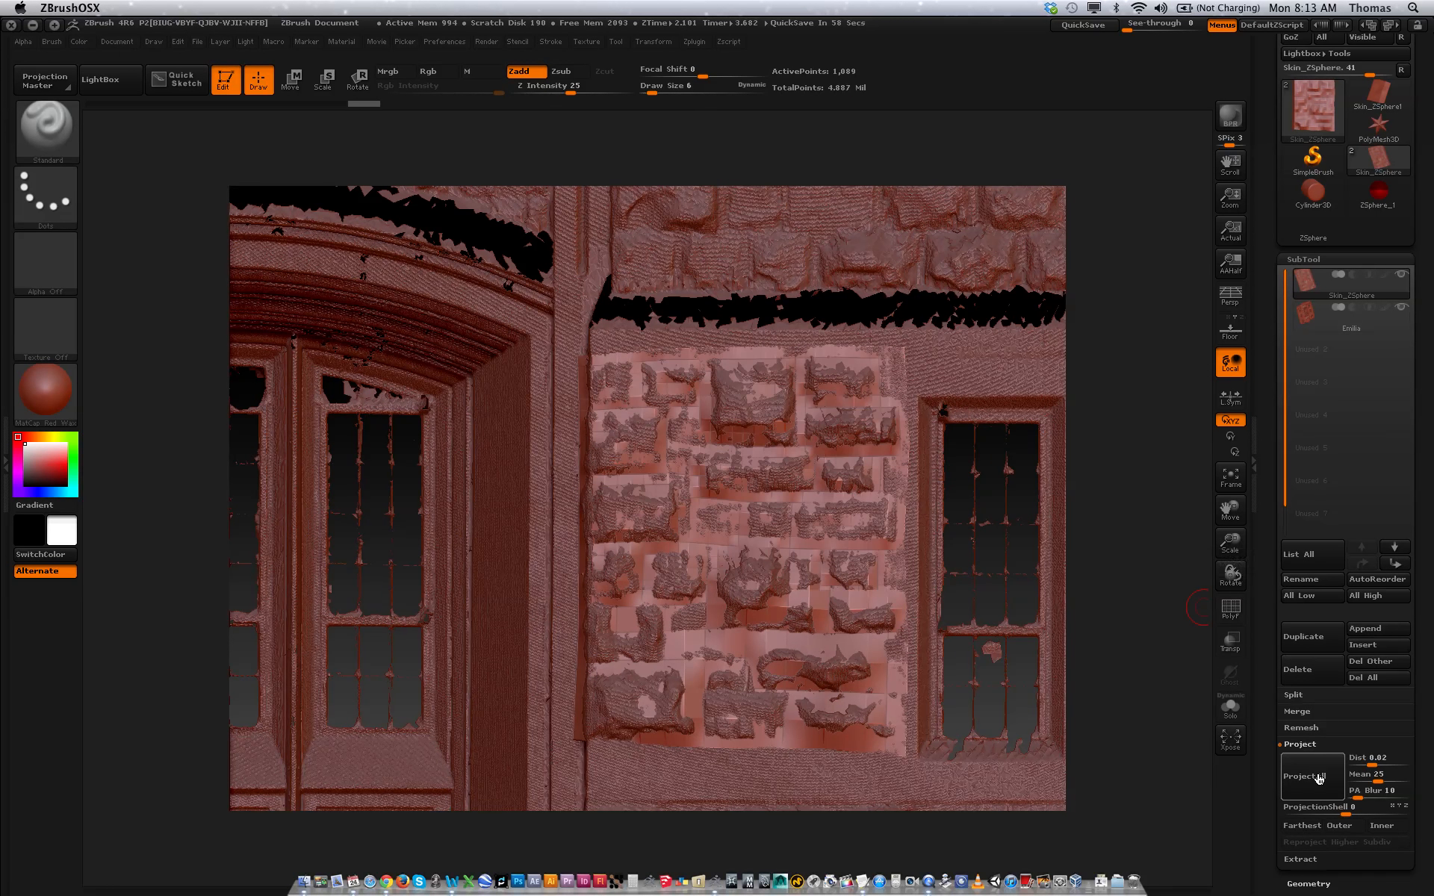
pyautogui.press('ctrl')
pyautogui.hotkey('ctrl', 'd')
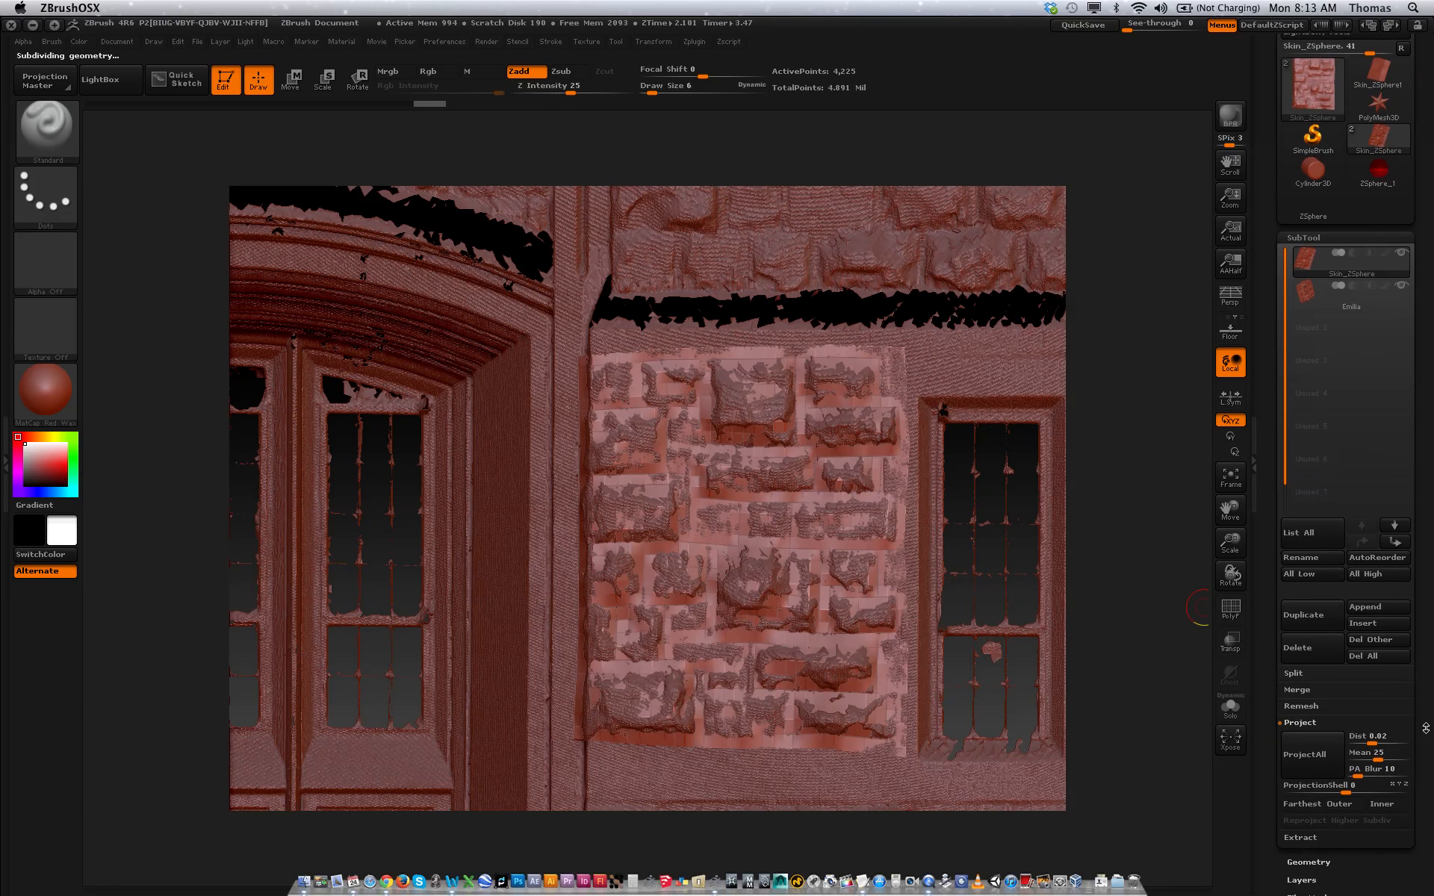
pyautogui.scroll(-5, 1430, 667)
pyautogui.click(1339, 640)
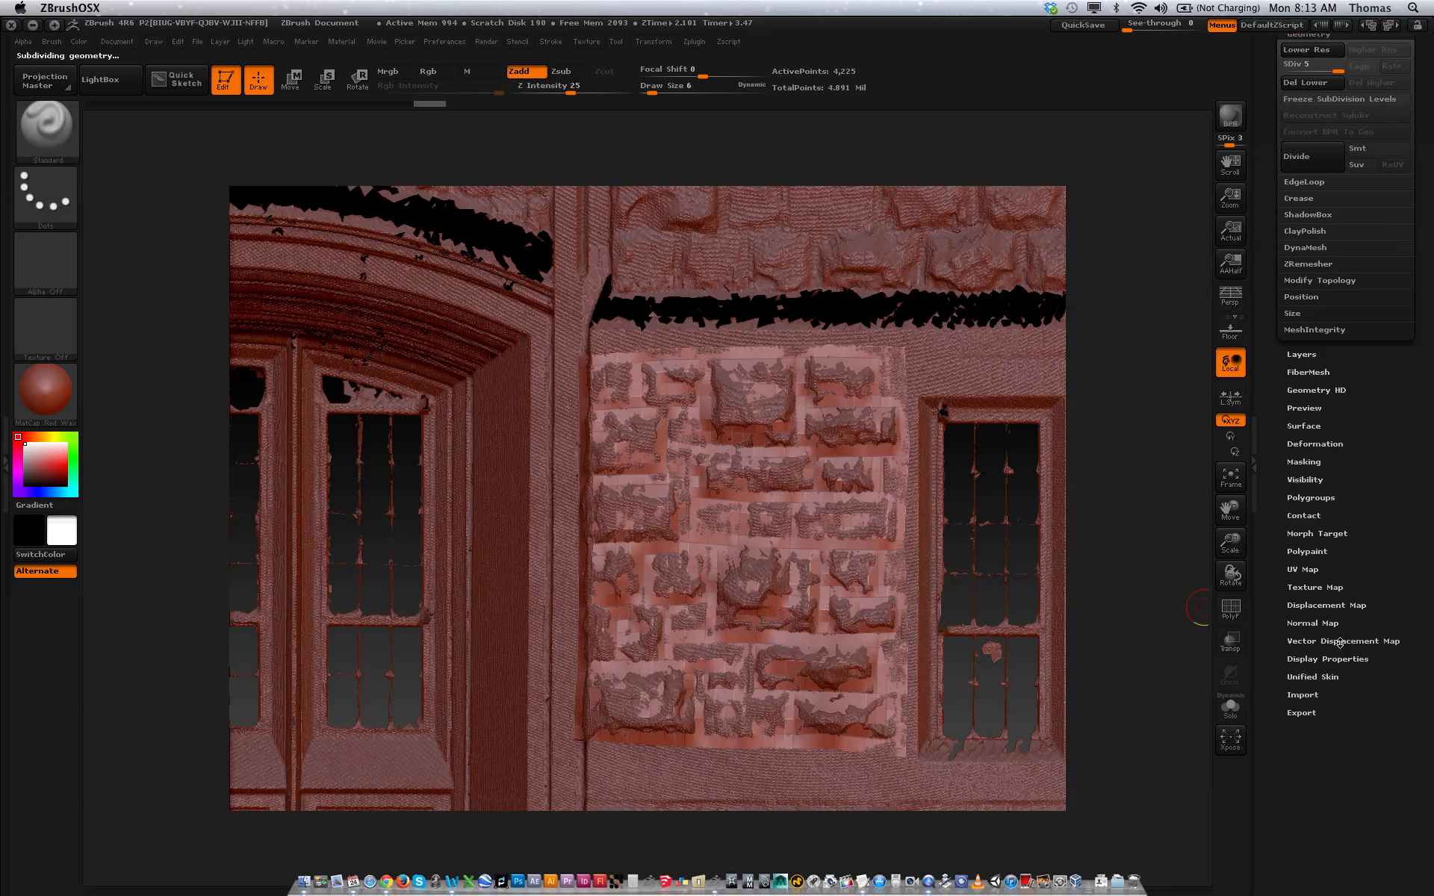
pyautogui.scroll(7, 1429, 377)
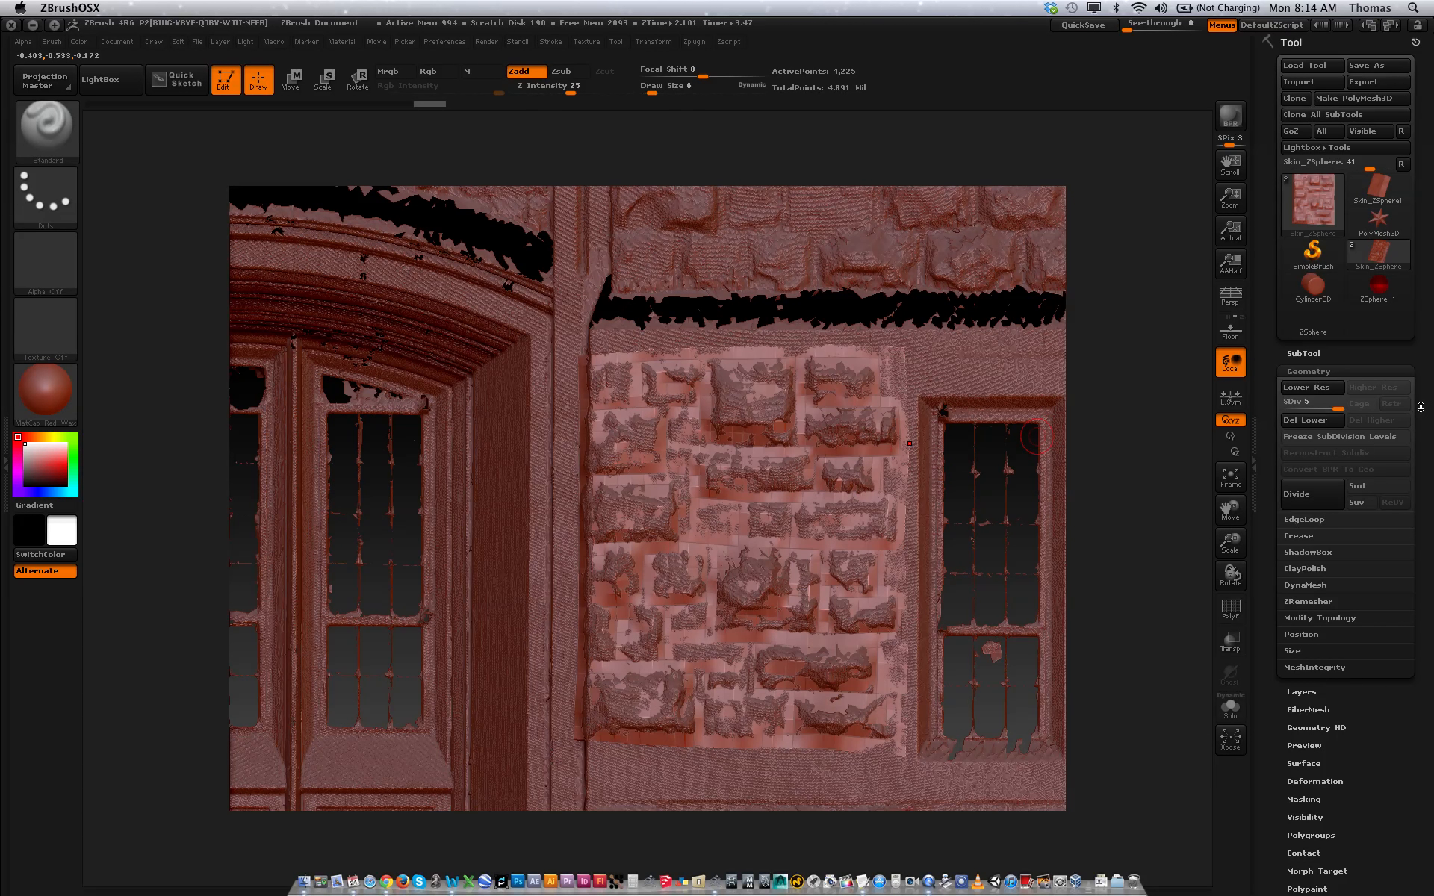
pyautogui.click(1328, 354)
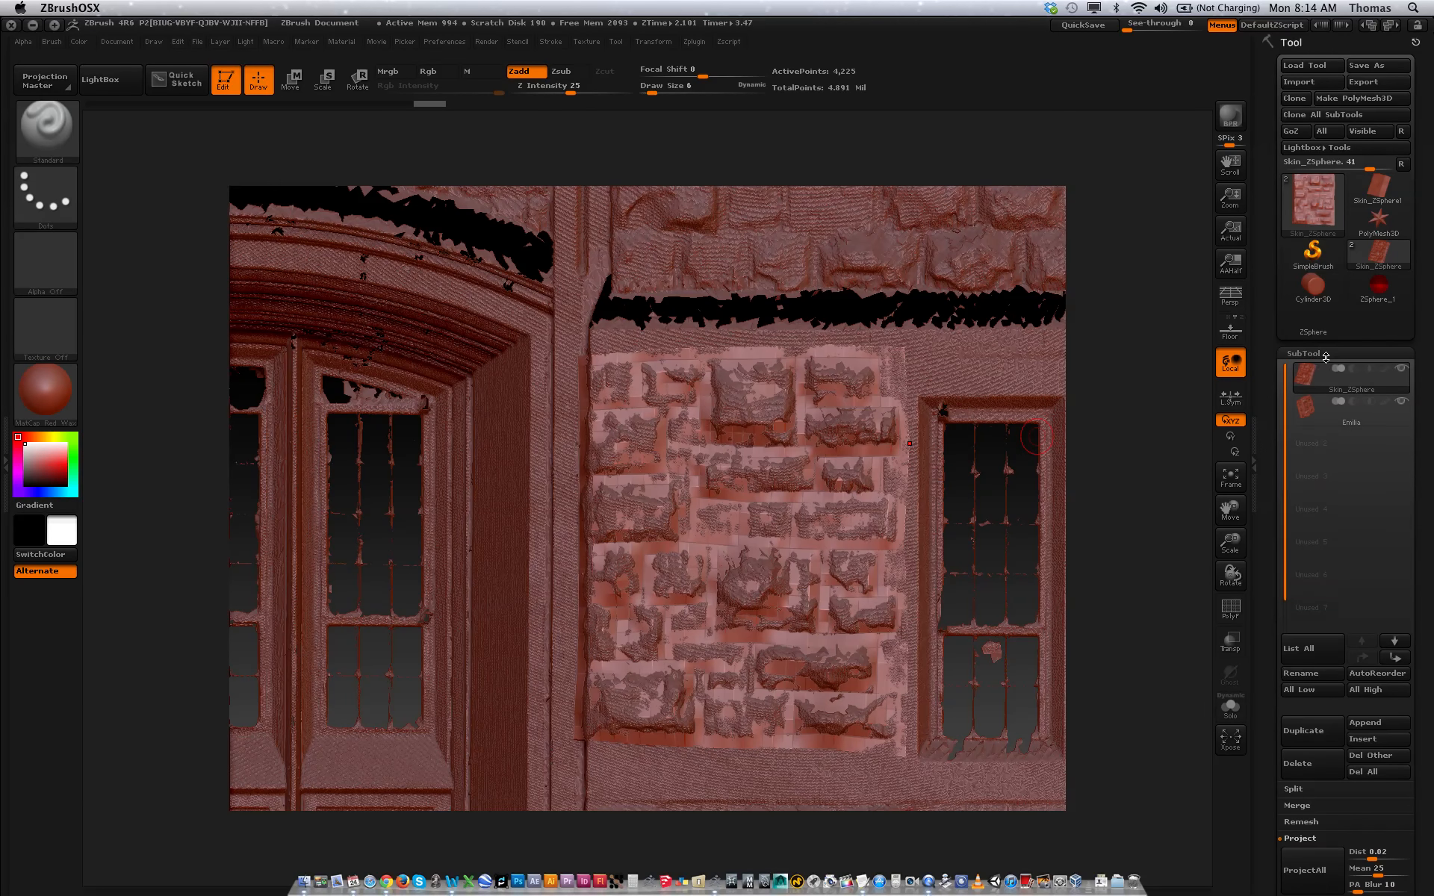
pyautogui.click(1319, 775)
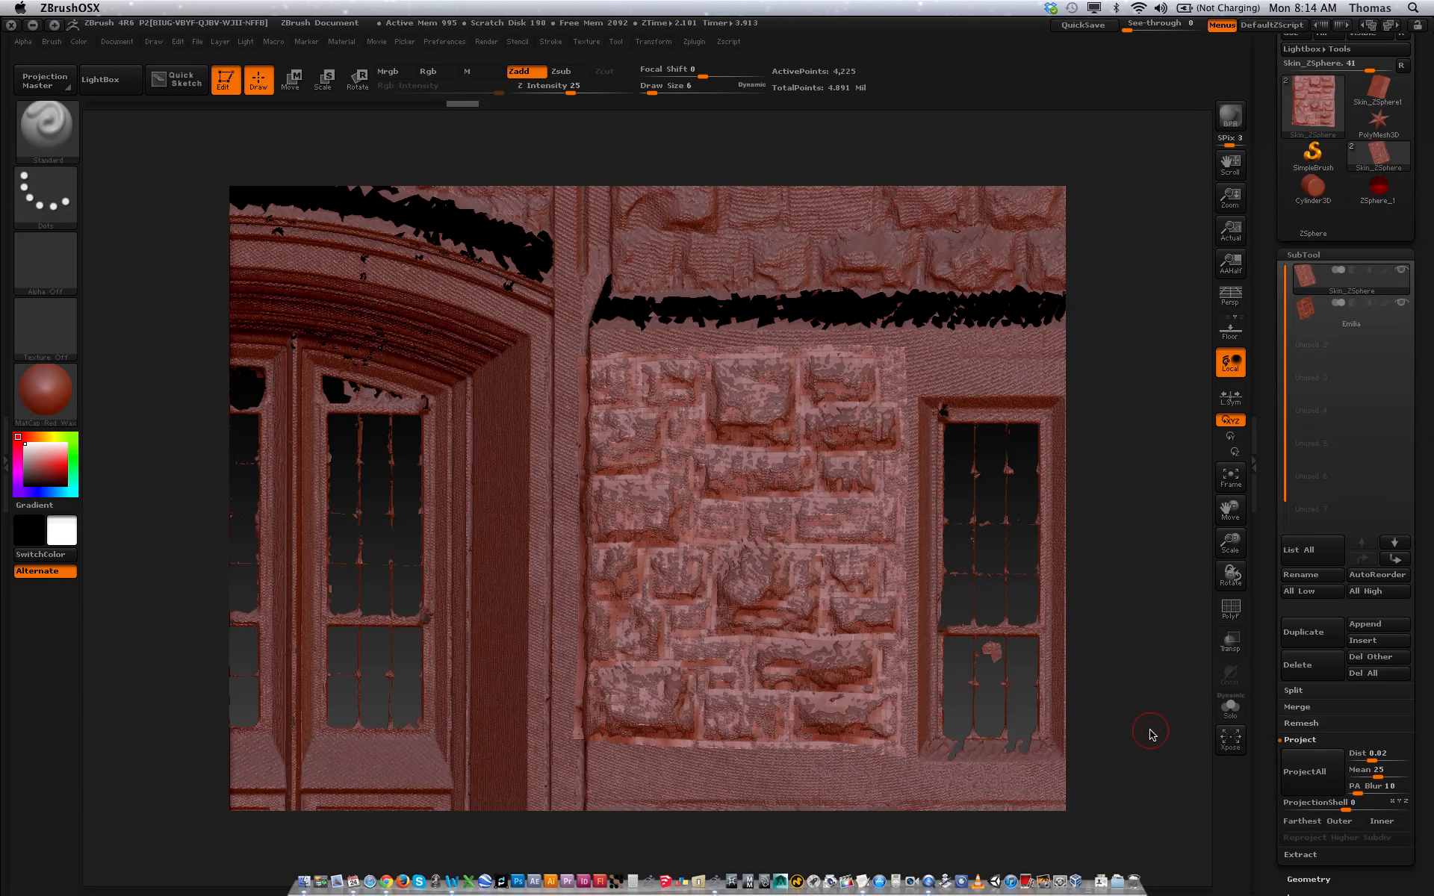
# - Subdivide the Skin_ZSphere wall mesh to level 6 and run ProjectAll on it
pyautogui.hotkey('ctrl', 'd')
pyautogui.click(1318, 777)
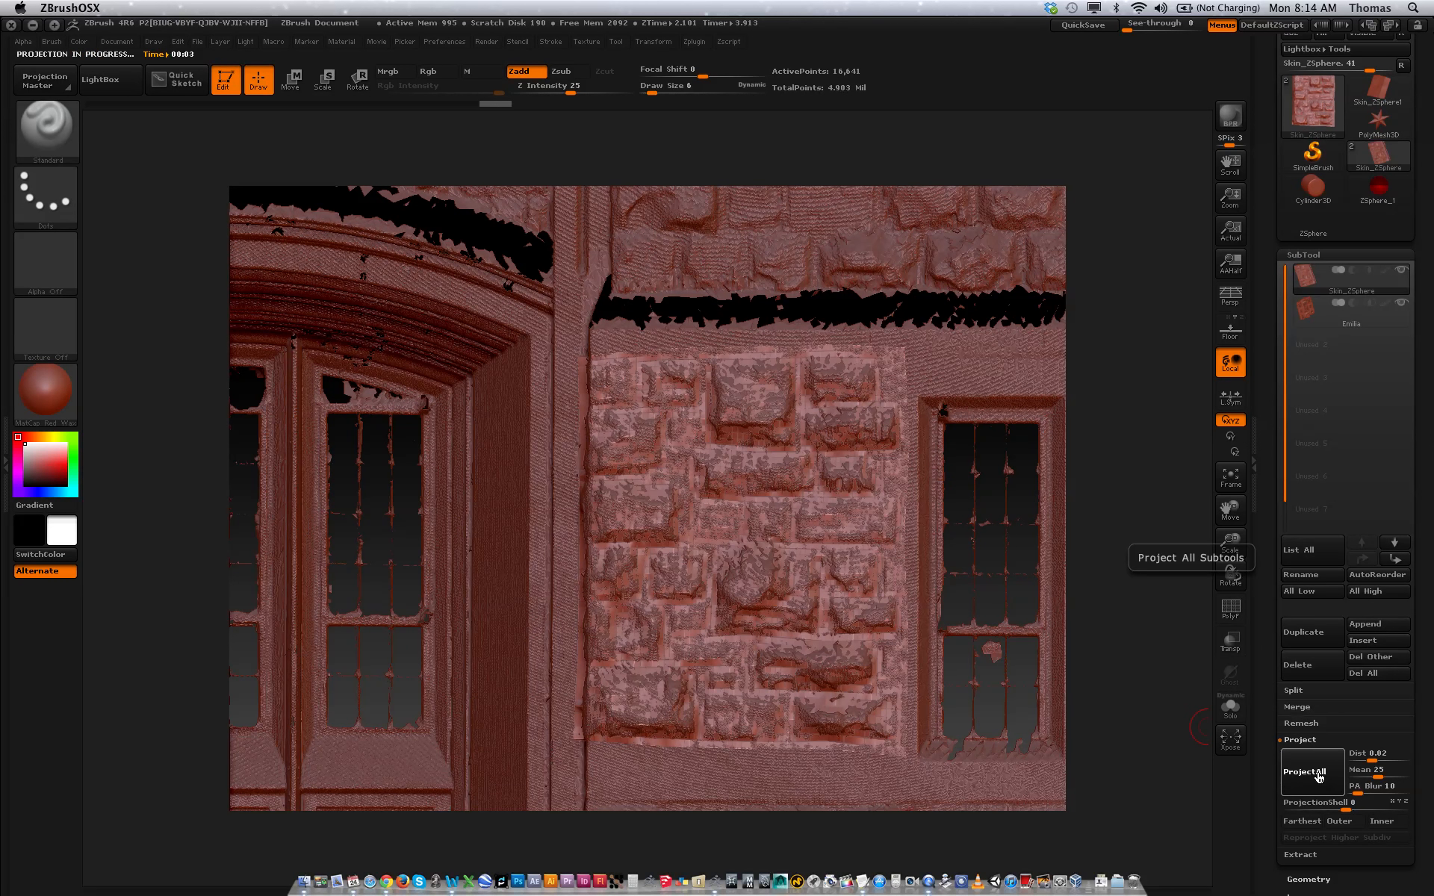
pyautogui.click(1318, 777)
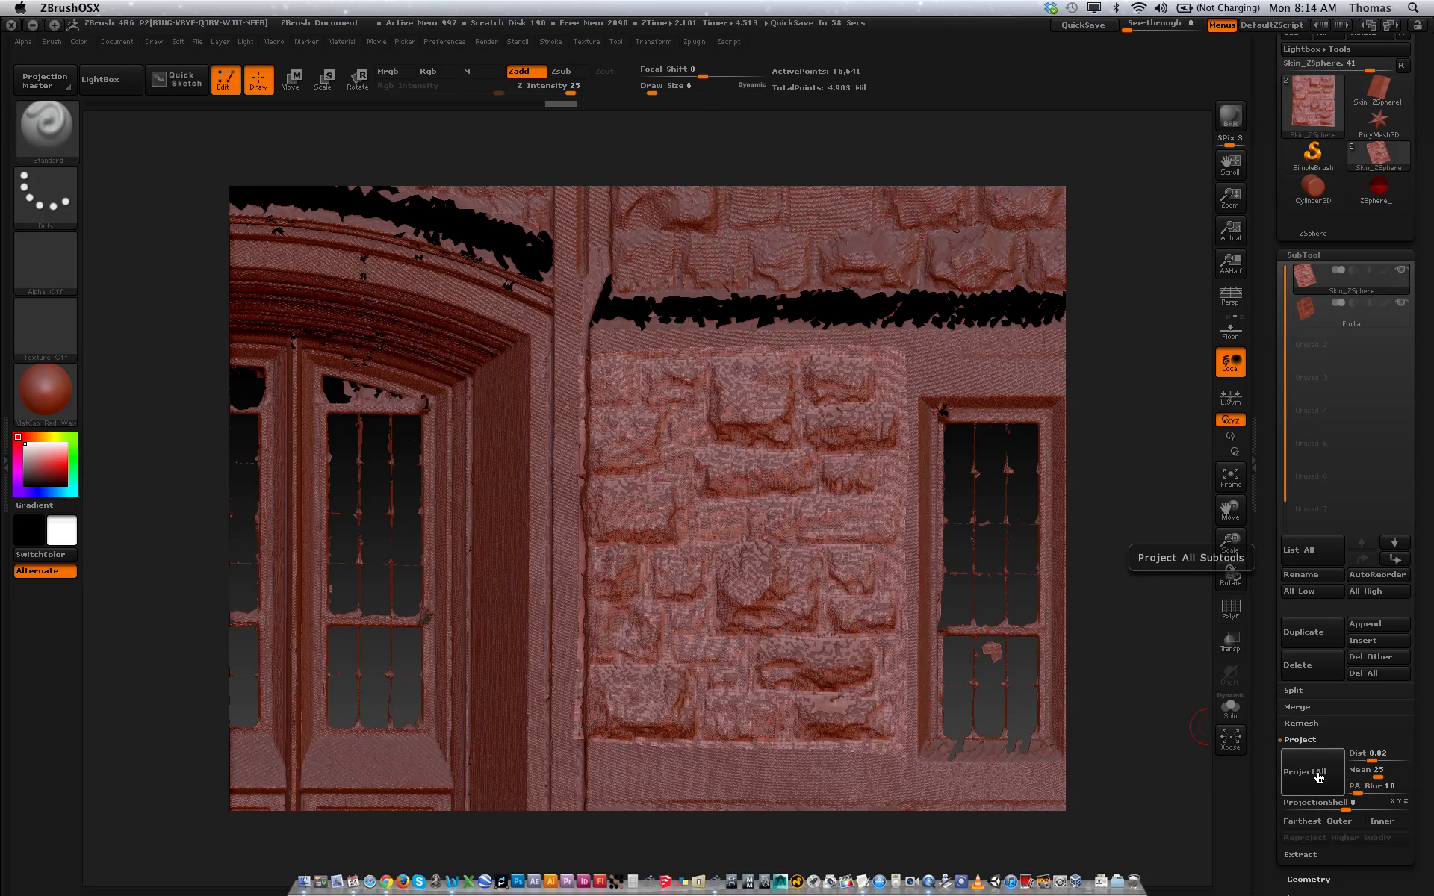
# - Subdivide the Skin_ZSphere wall mesh two more times, up to subdivision level 8
pyautogui.hotkey('ctrl', 'd')
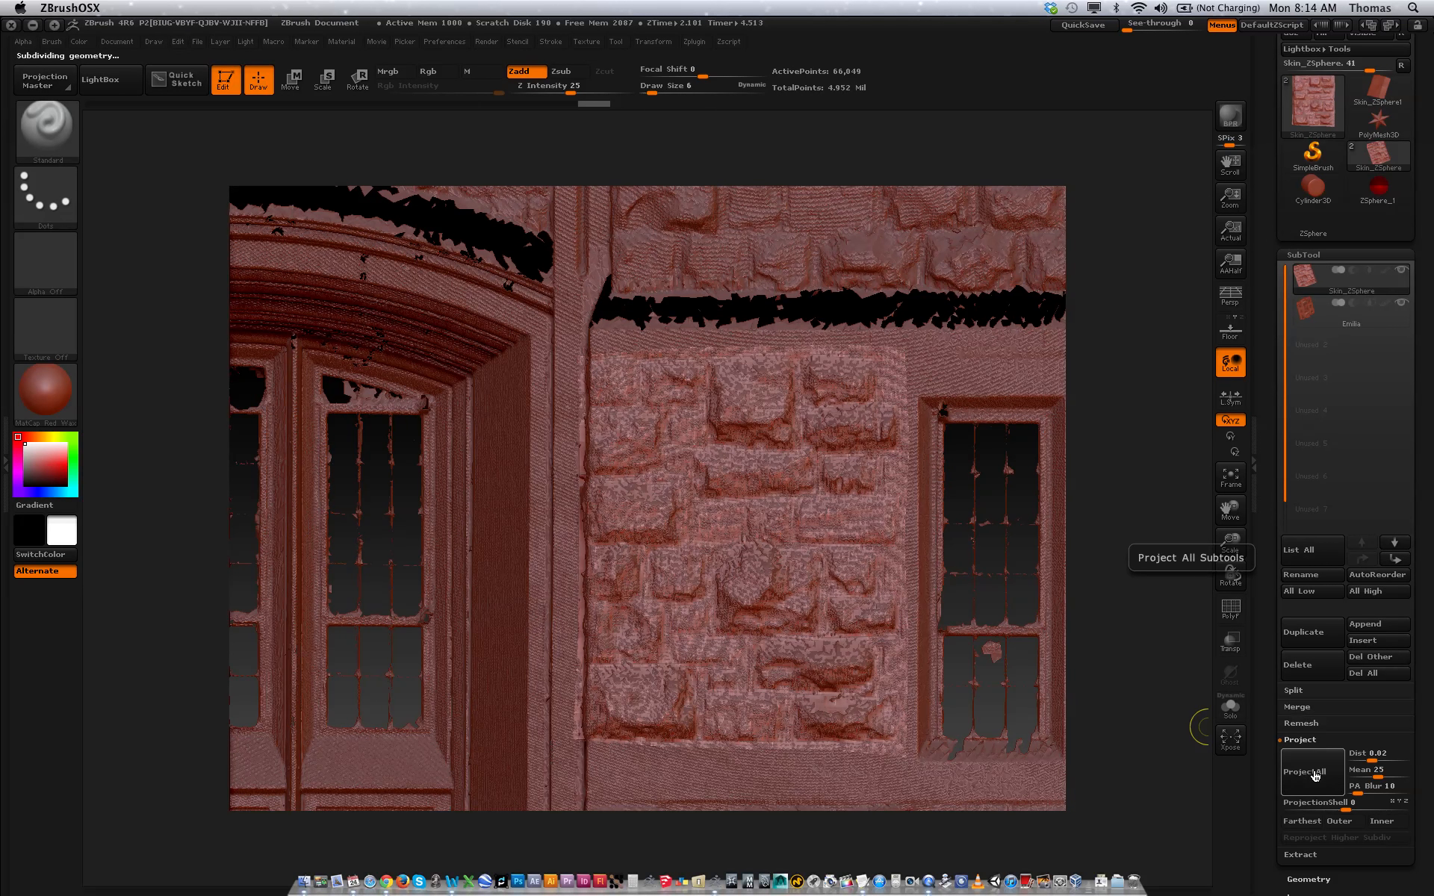
pyautogui.scroll(-5, 1431, 690)
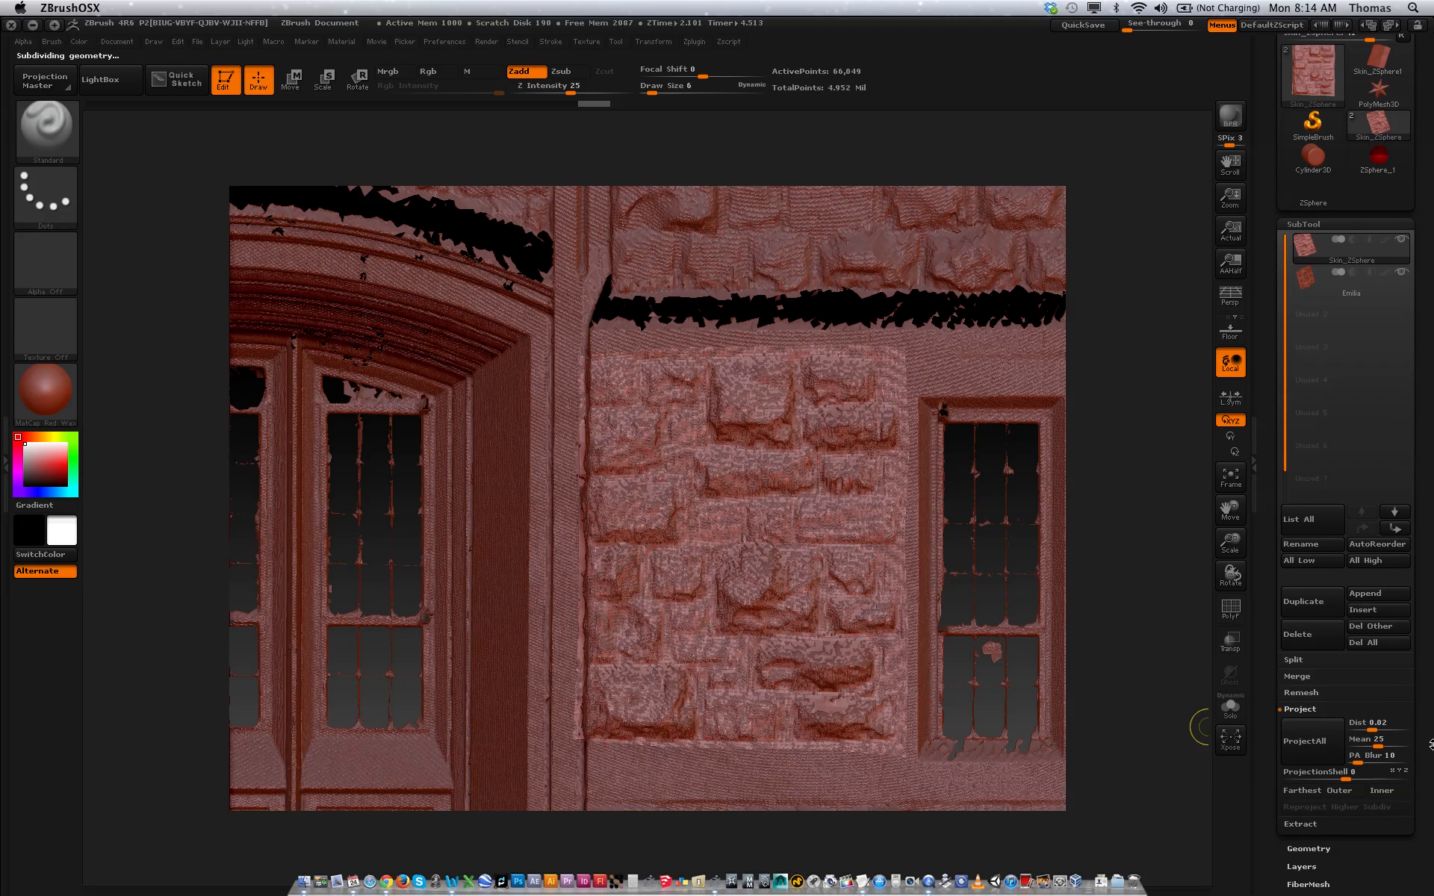
pyautogui.click(1327, 697)
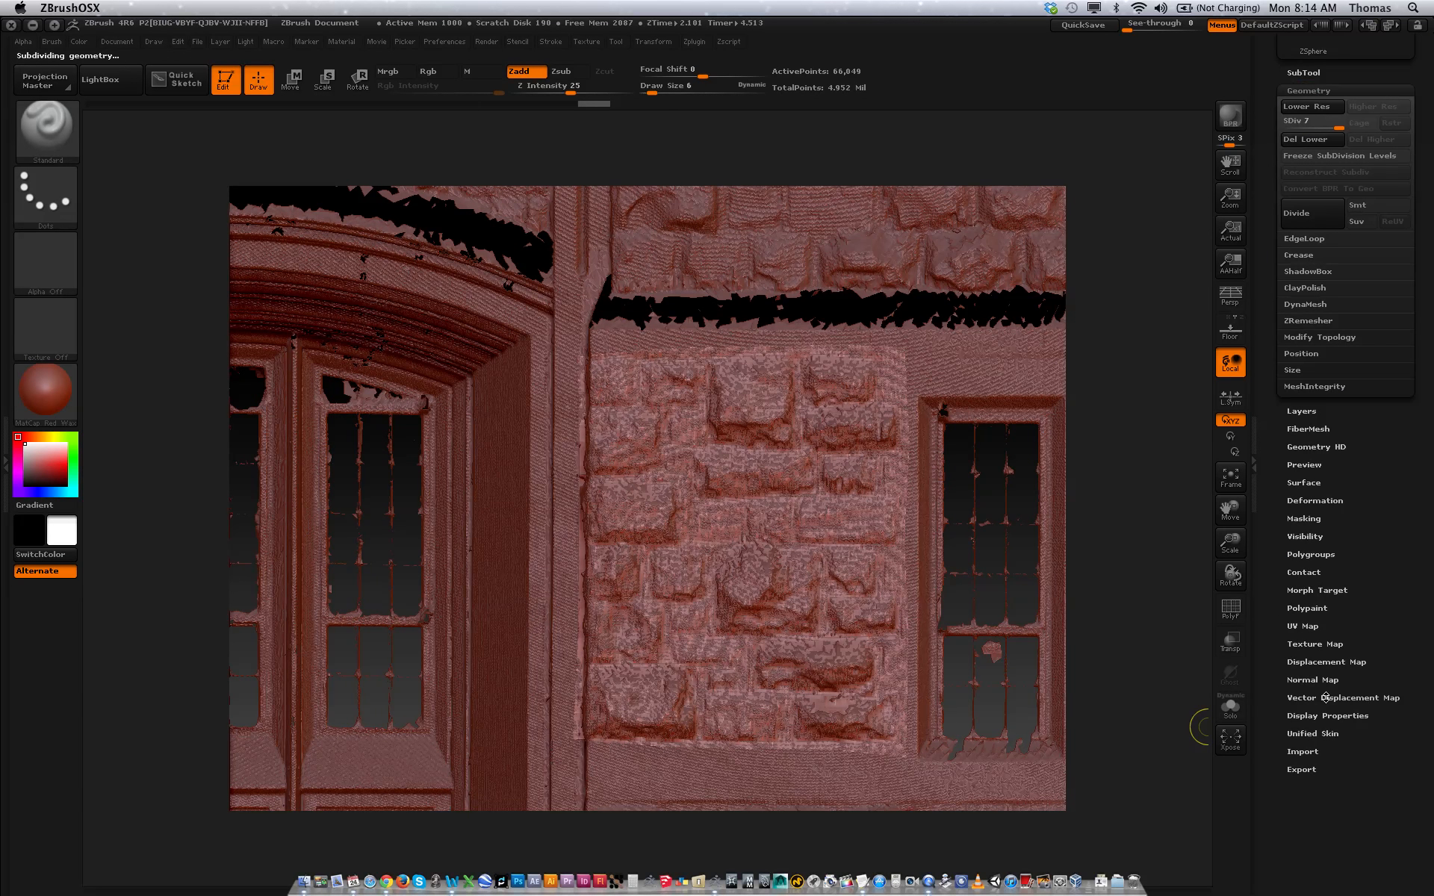
pyautogui.scroll(8, 1416, 521)
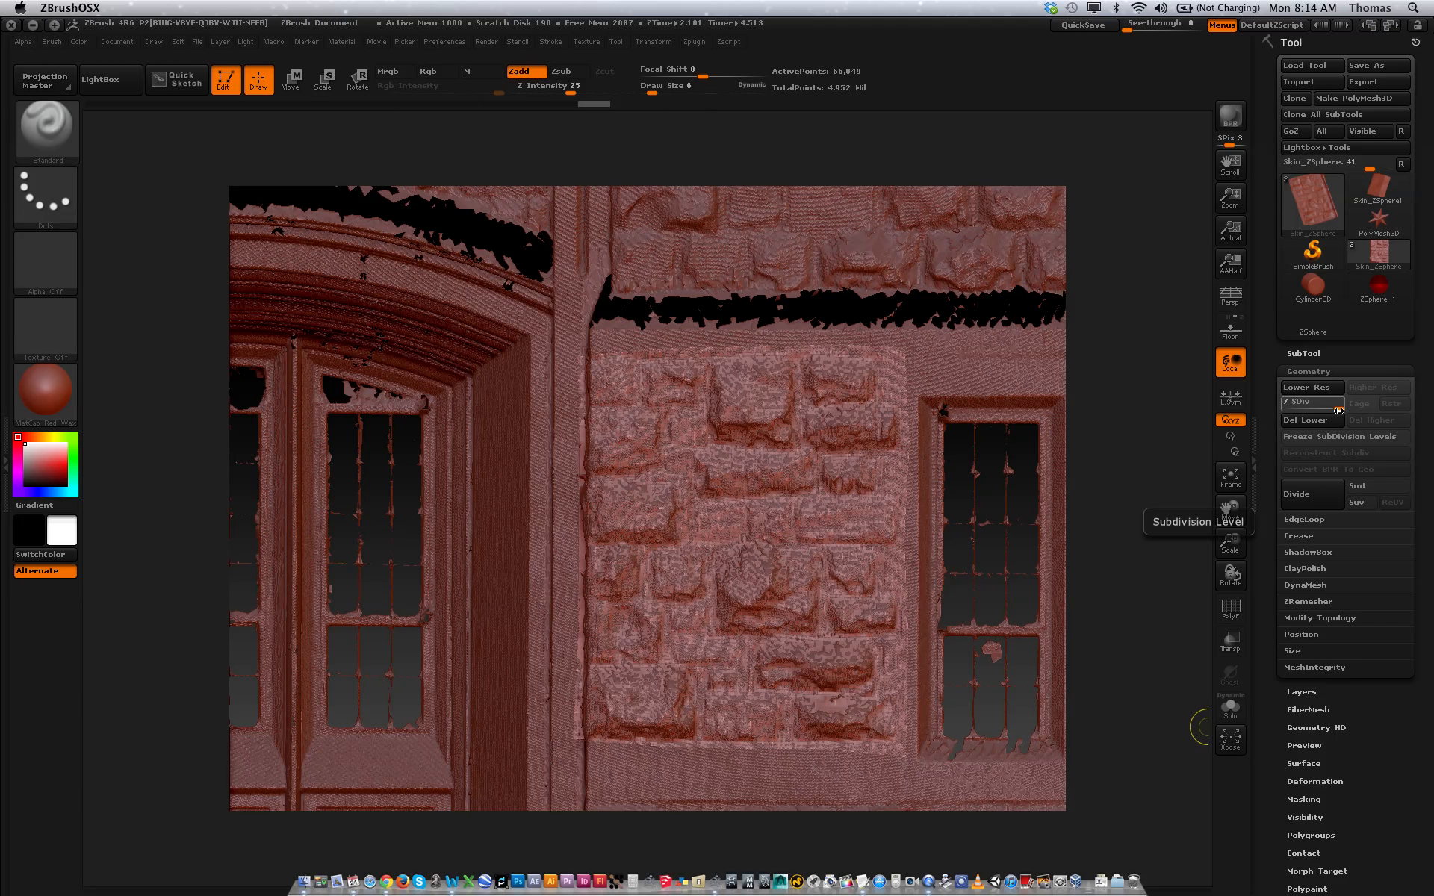
pyautogui.hotkey('ctrl', 'd')
pyautogui.moveTo(1338, 410); pyautogui.dragTo(1286, 411)
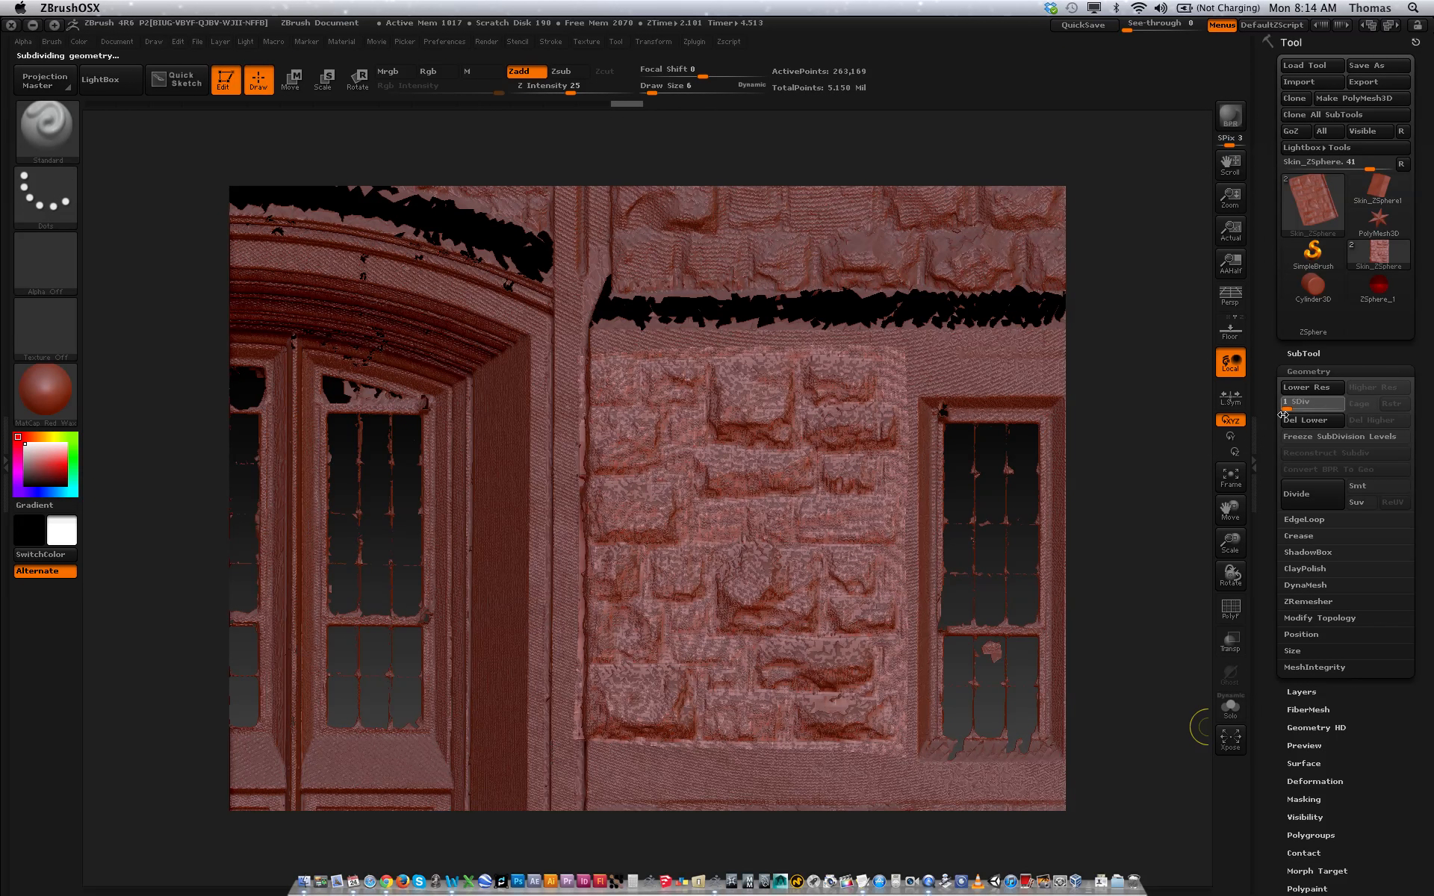
pyautogui.moveTo(1334, 408); pyautogui.dragTo(1344, 409)
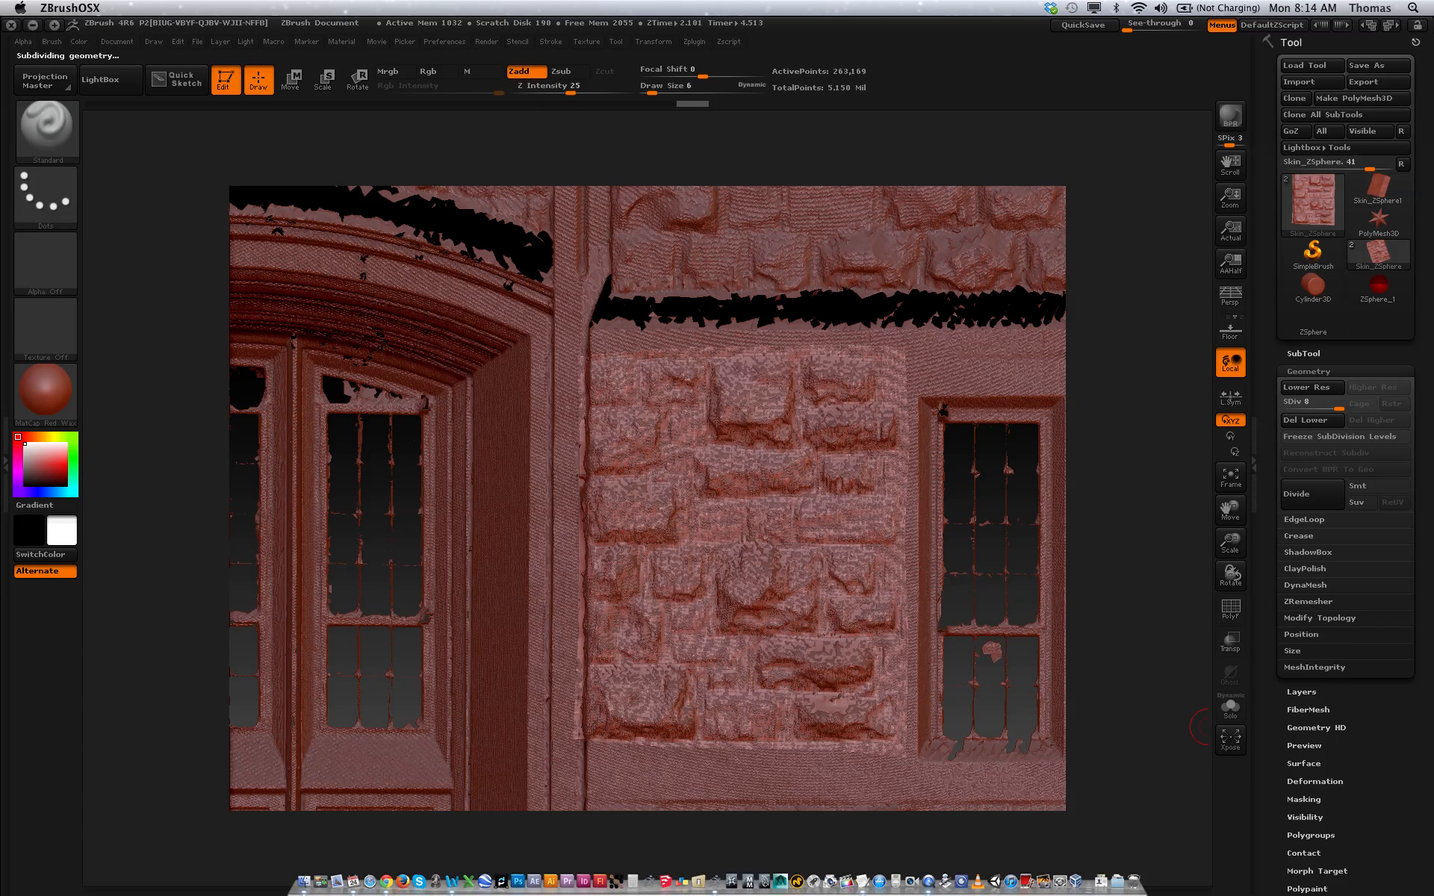
# - Hide the scanned building subtool and step the Skin_ZSphere wall mesh down to subdivision level 1 for inspection
pyautogui.click(1323, 354)
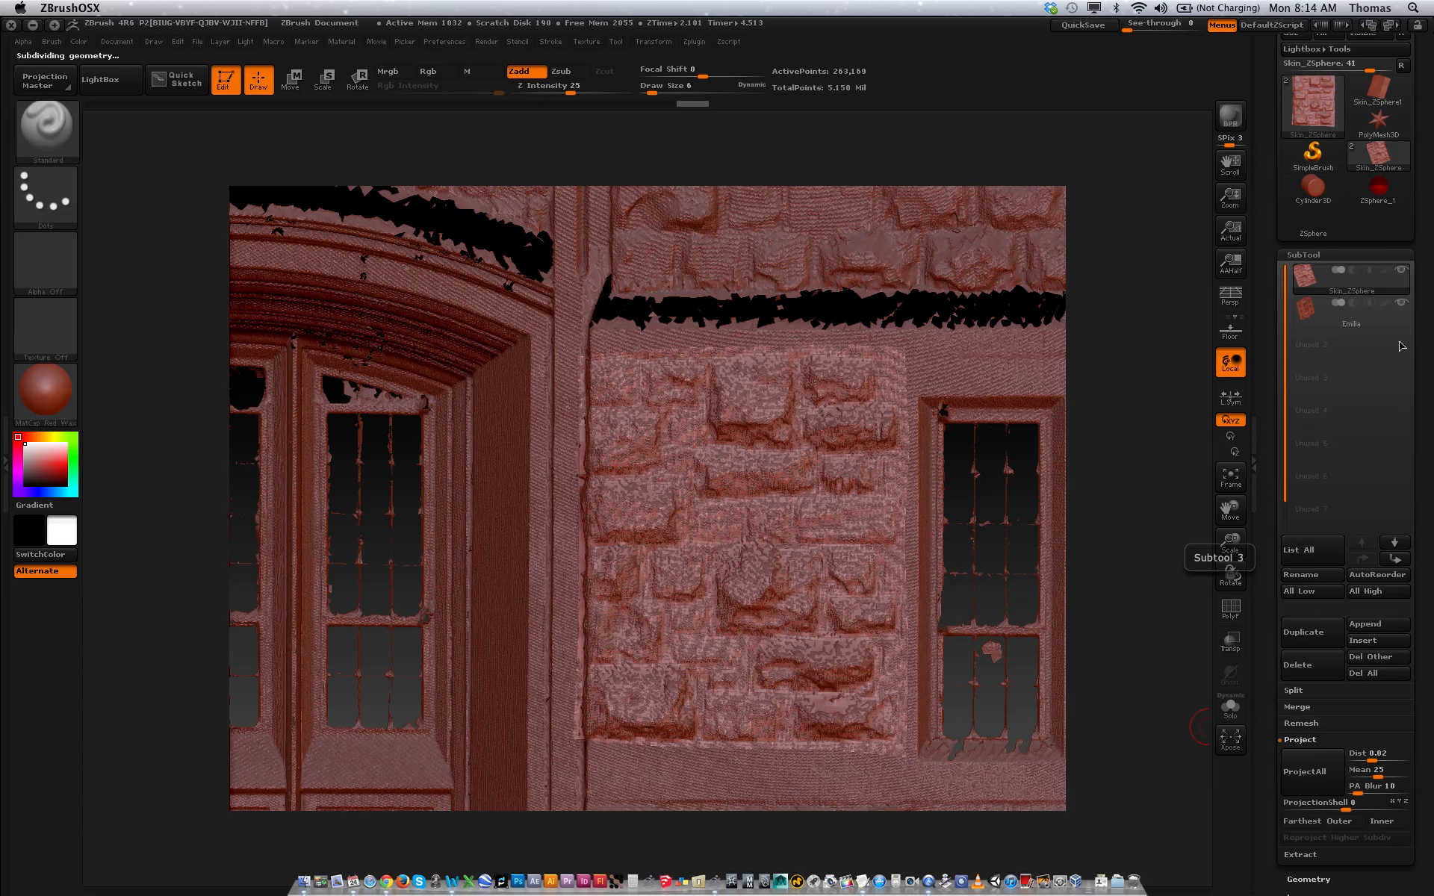
pyautogui.click(1402, 305)
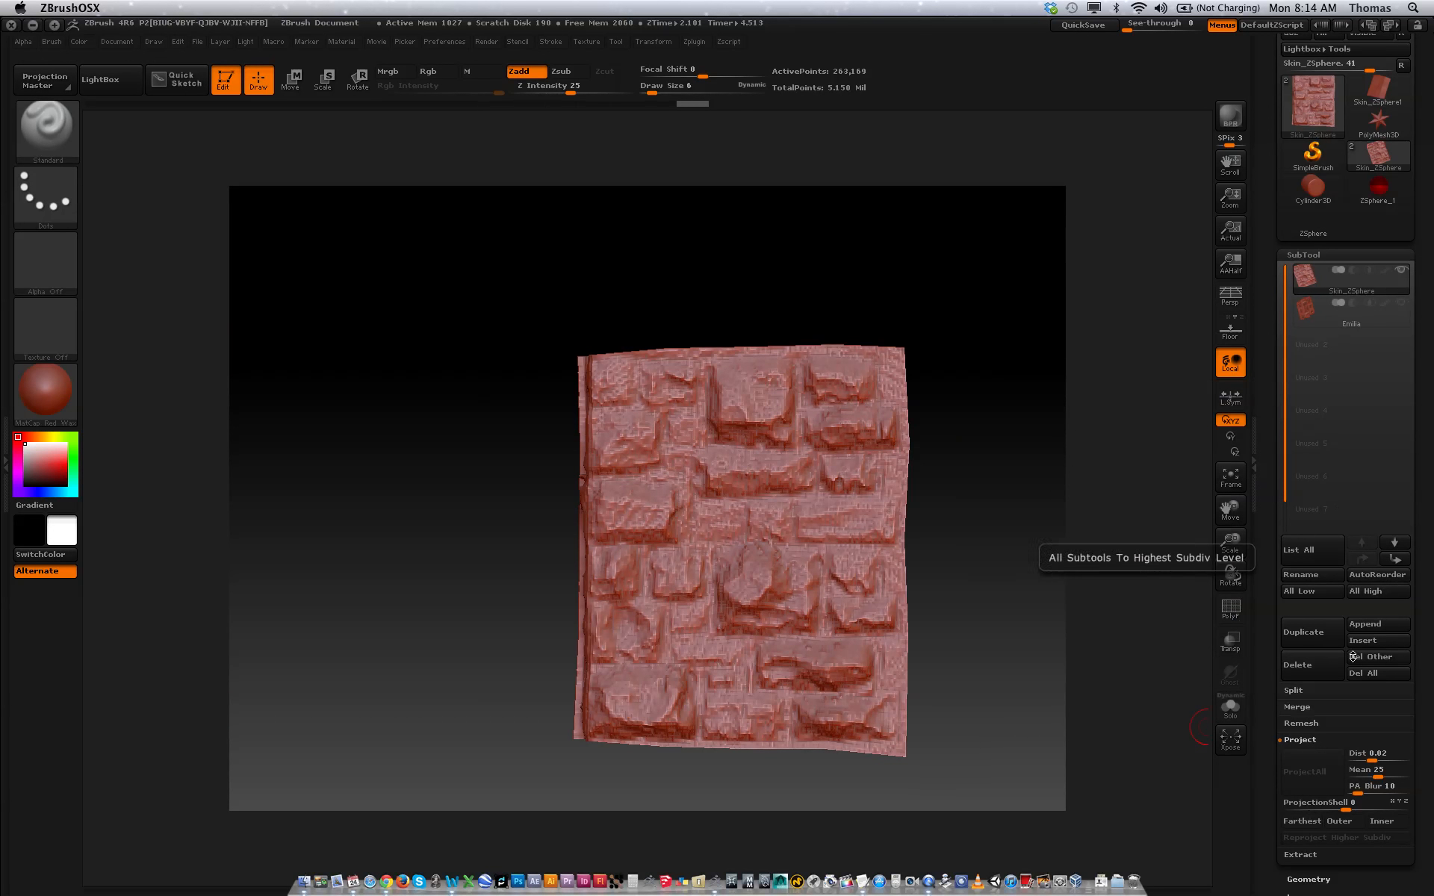
pyautogui.moveTo(1430, 601); pyautogui.dragTo(1429, 347)
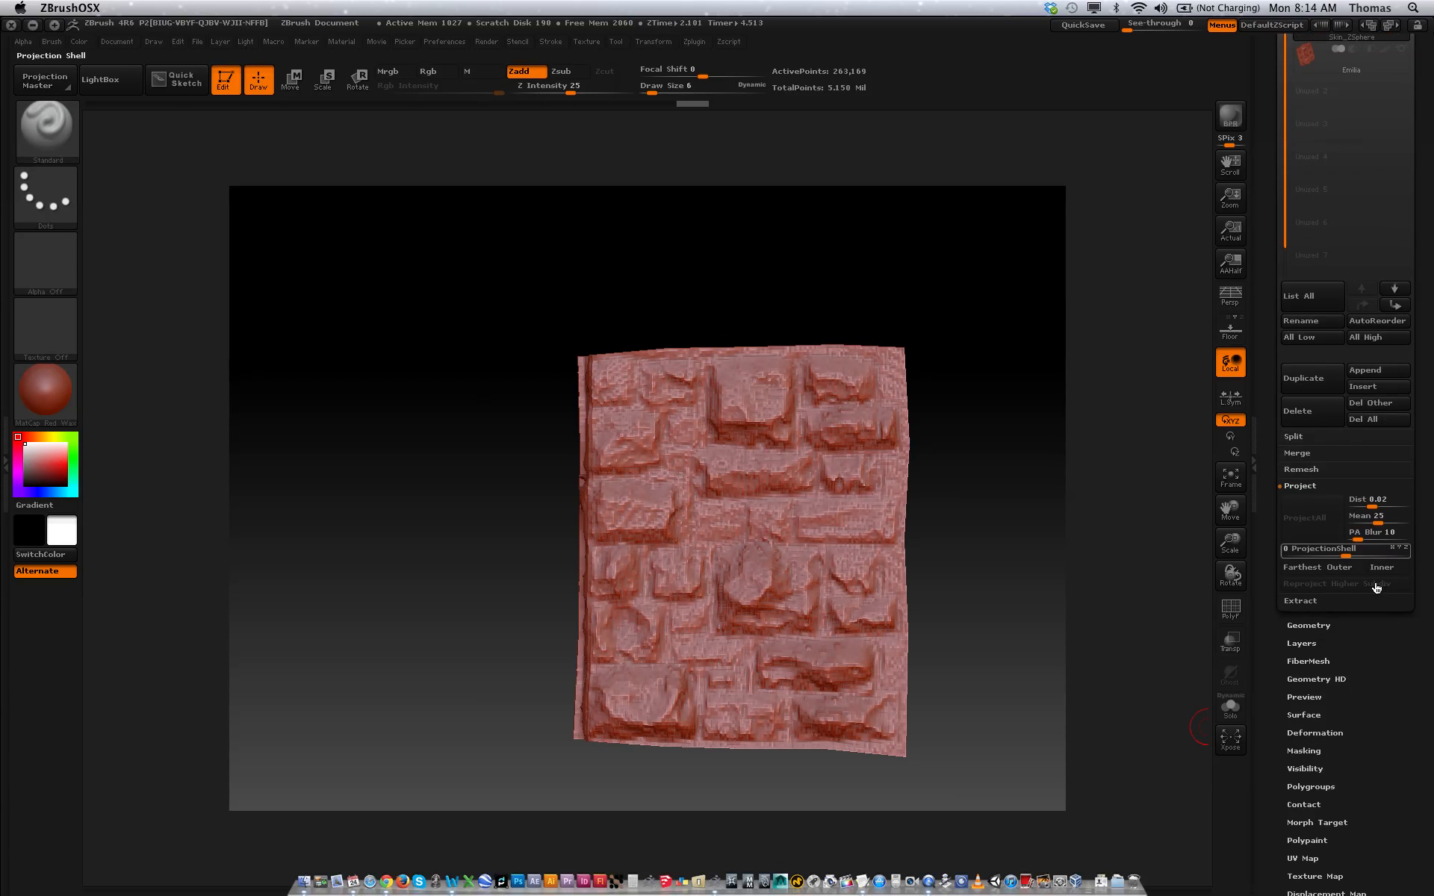
pyautogui.click(1313, 626)
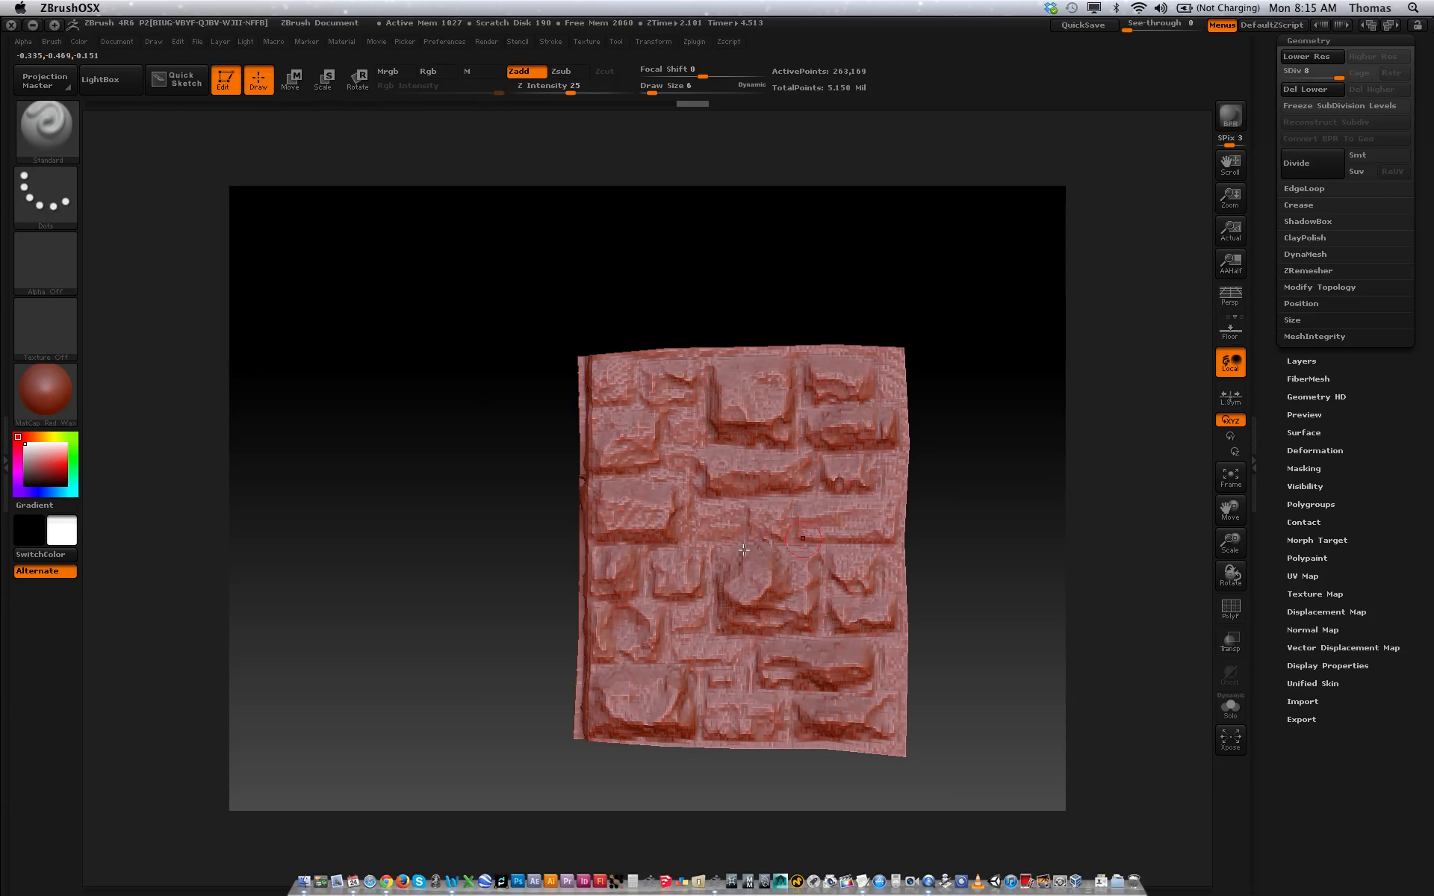
pyautogui.hotkey('shift', 'd')
pyautogui.hotkey('shift', 'd')
pyautogui.hotkey('shift', 'd')
pyautogui.hotkey('shift', 'd')
pyautogui.hotkey('shift', 'd')
pyautogui.hotkey('shift', 'd')
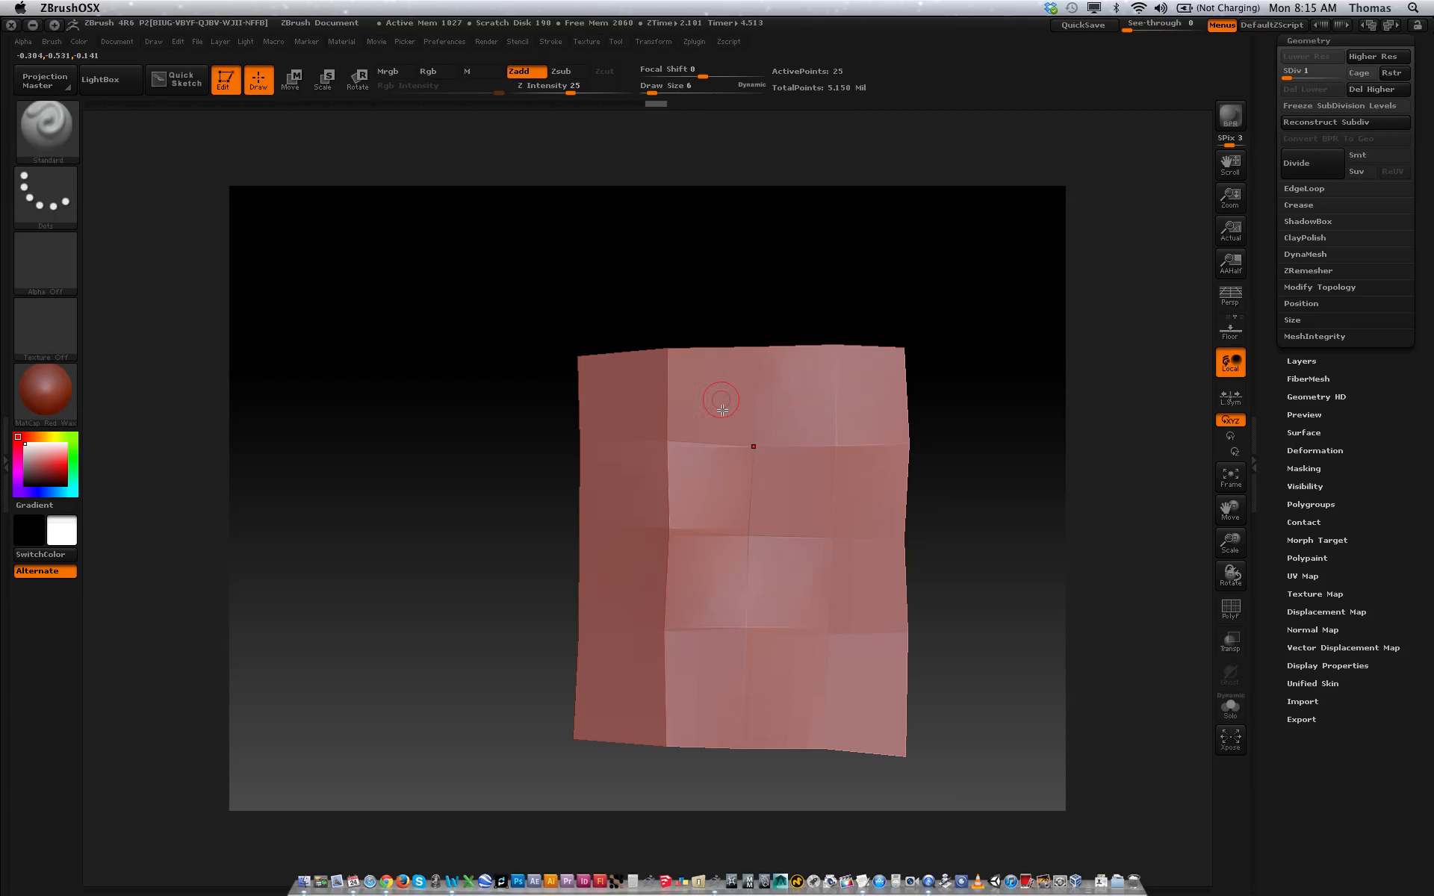
# - Step the wall mesh back up through its subdivision levels to level 8, examining the projected detail
pyautogui.press('d')
pyautogui.press('d')
pyautogui.press('d')
pyautogui.press('d')
pyautogui.press('d')
pyautogui.press('d')
pyautogui.press('d')
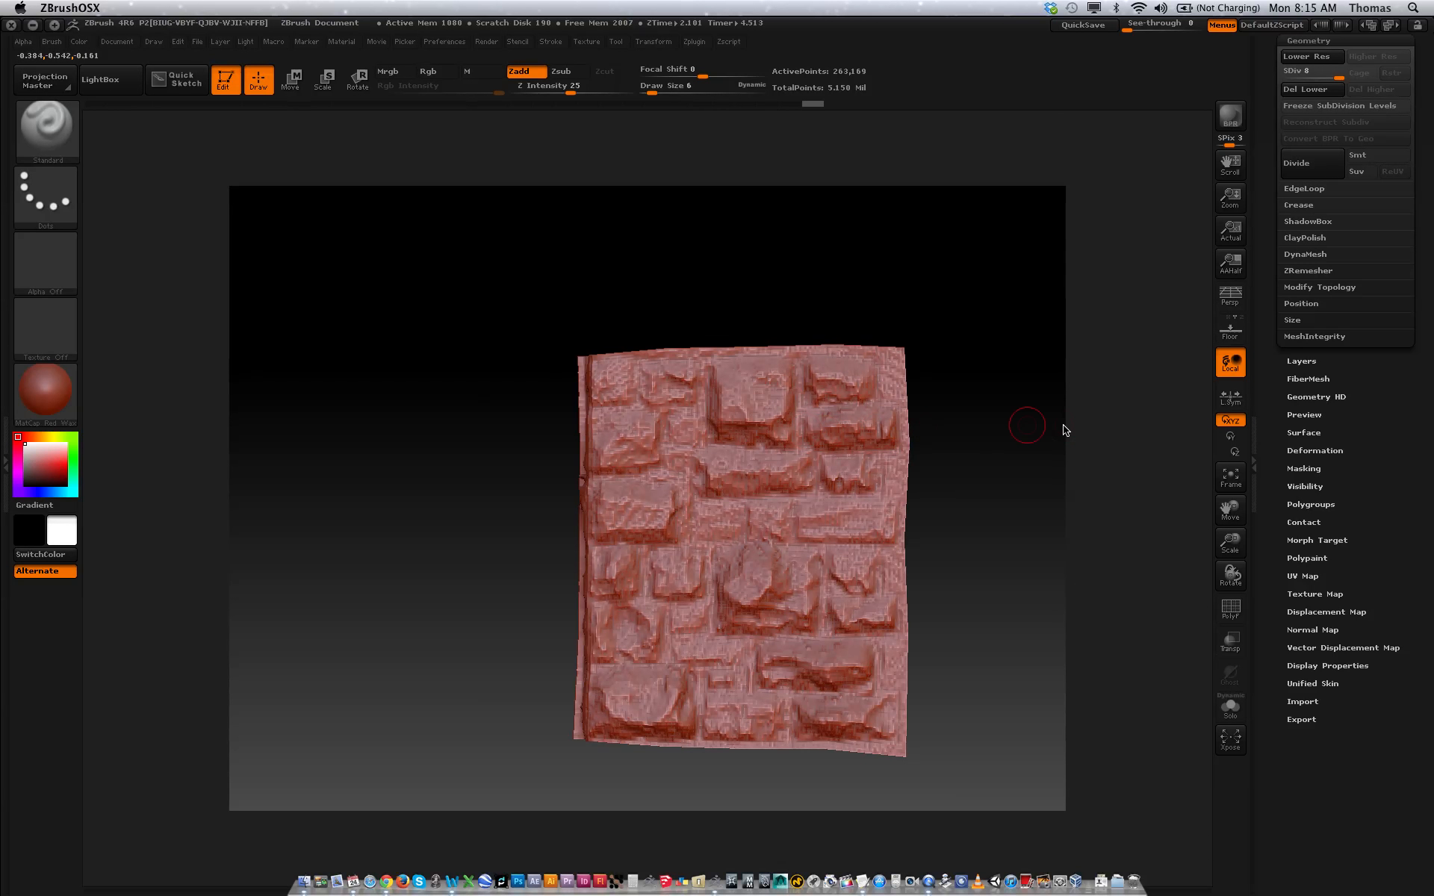
# - Show the scanned building subtool again and project its stonework onto the wall mesh at subdivision level 8
pyautogui.scroll(3, 1423, 357)
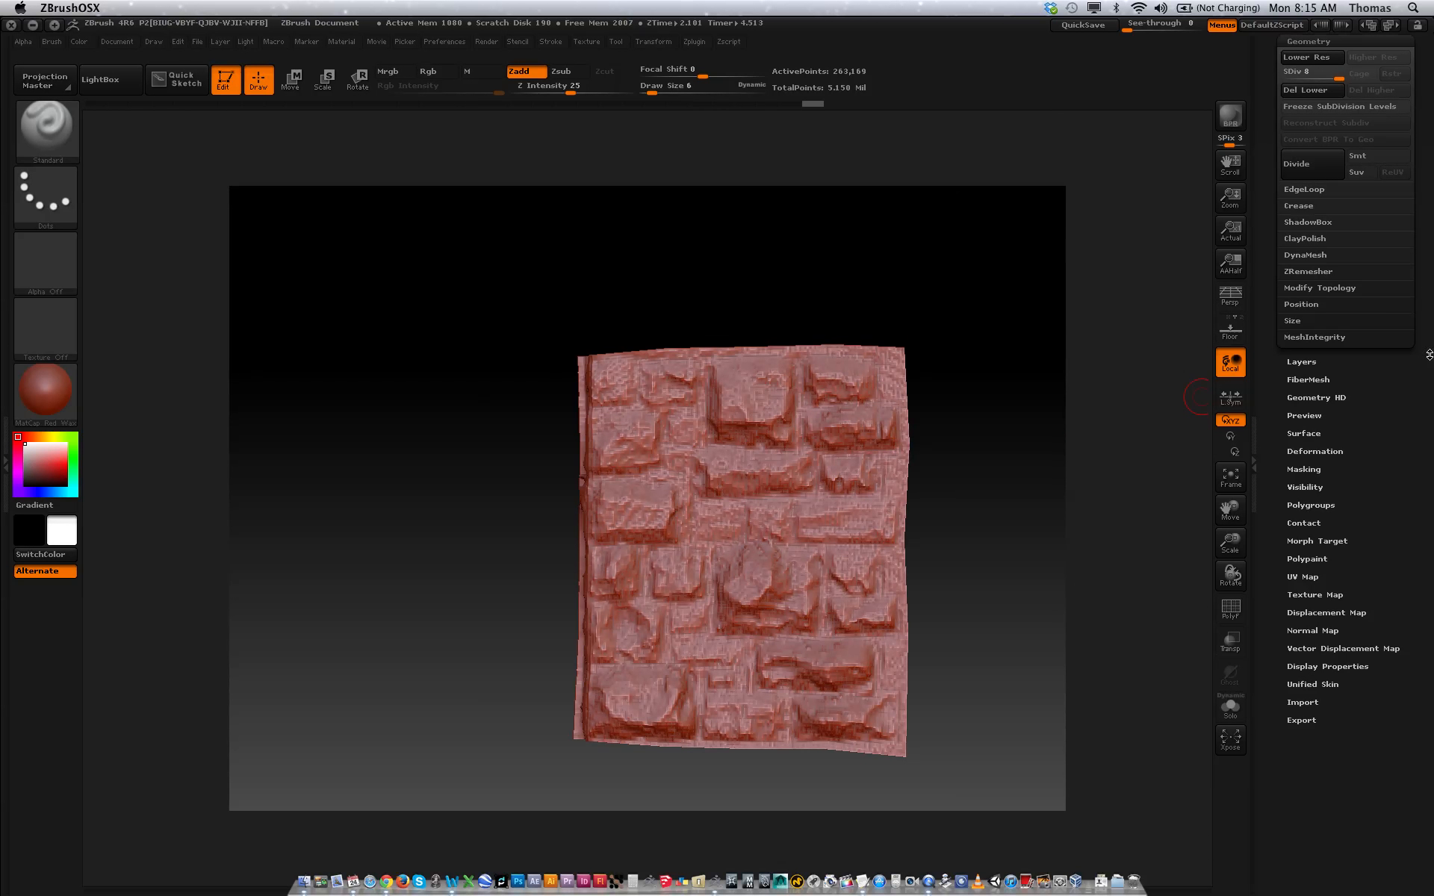
pyautogui.scroll(5, 1344, 448)
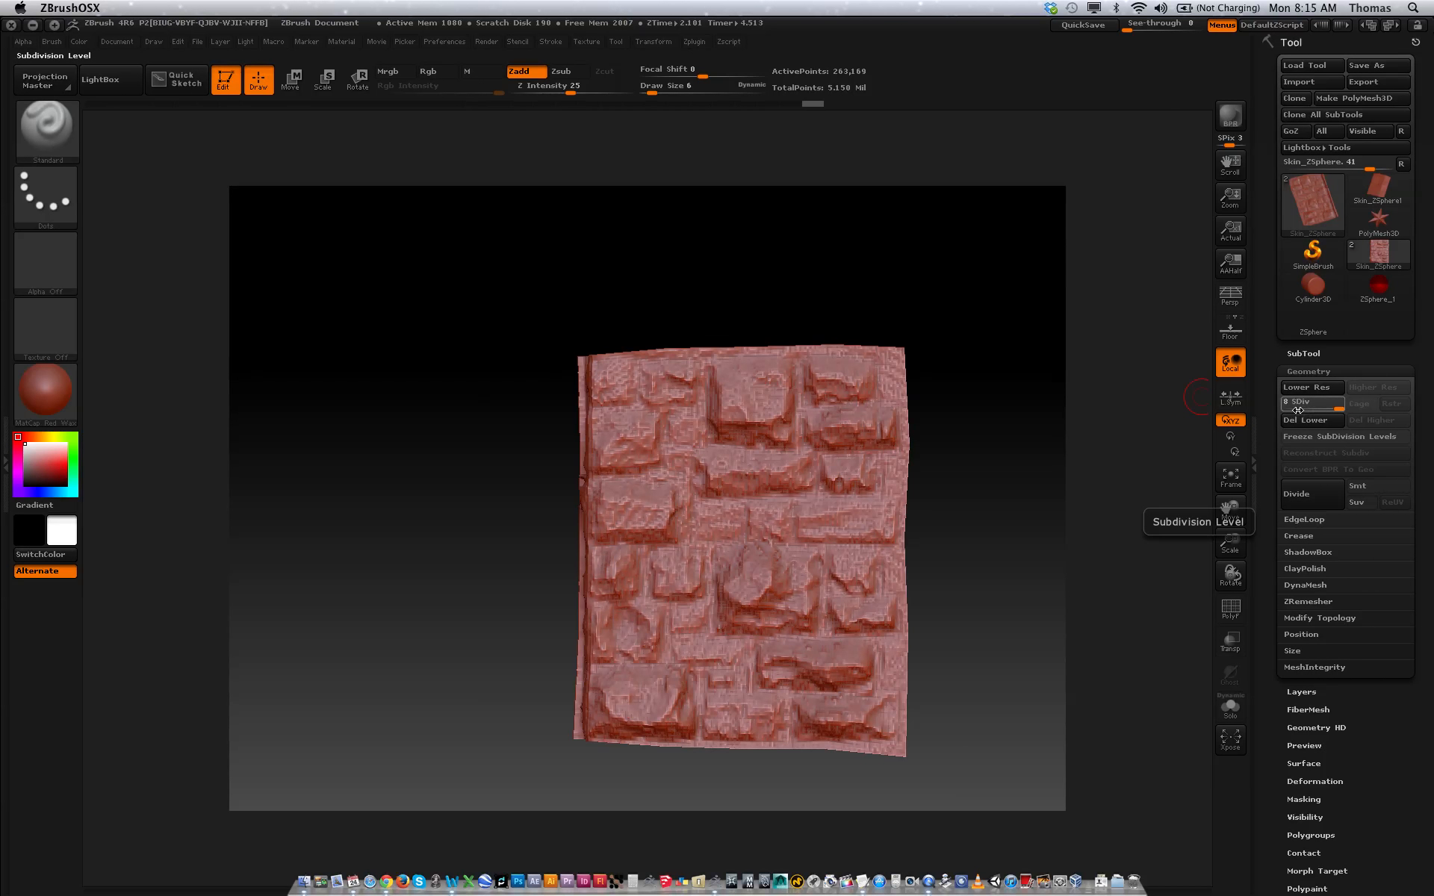
pyautogui.click(1307, 356)
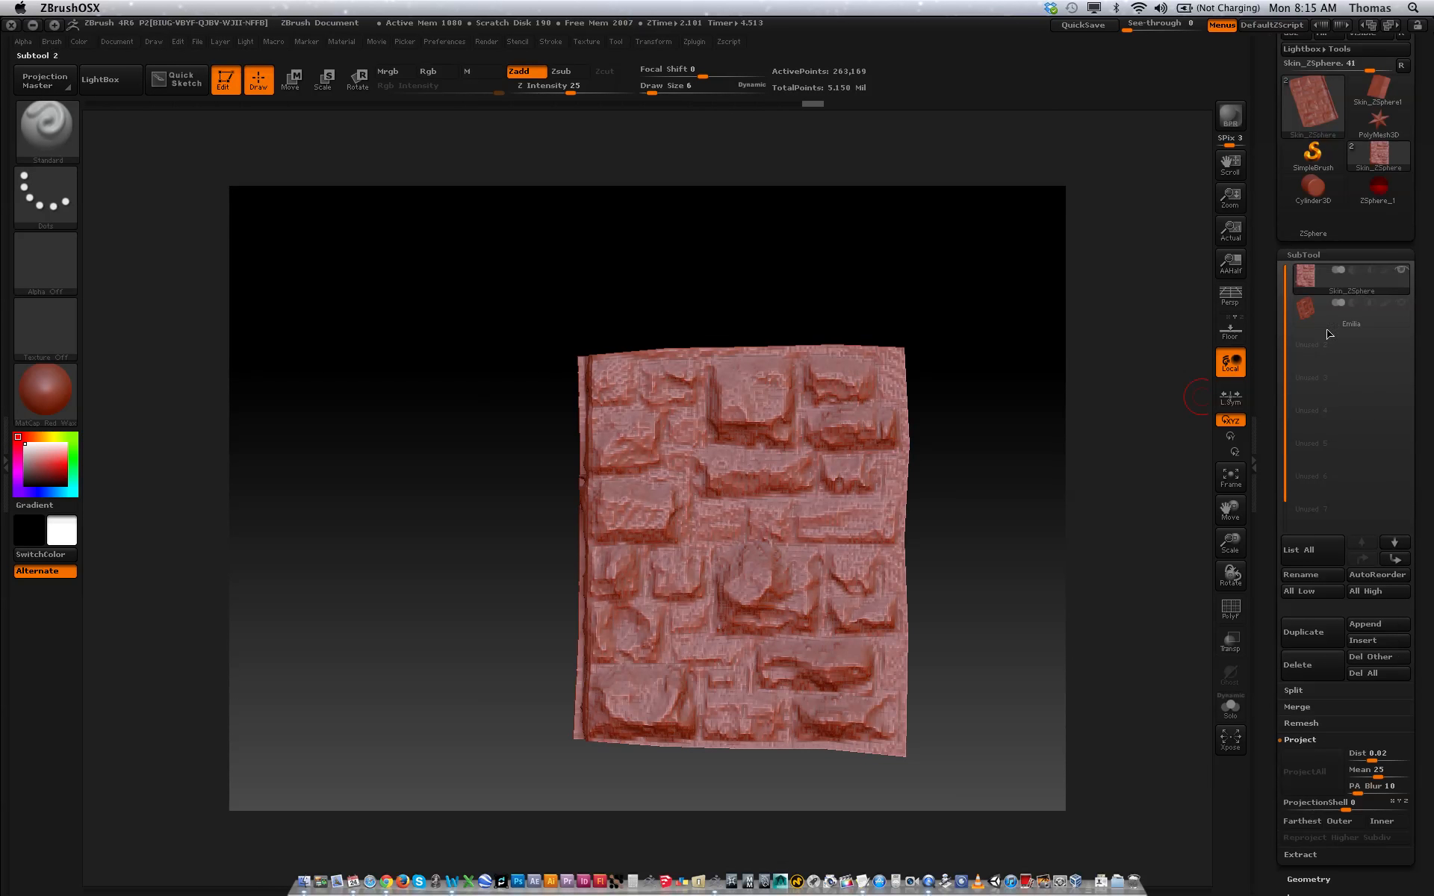
pyautogui.moveTo(1403, 311)
pyautogui.click(1403, 311)
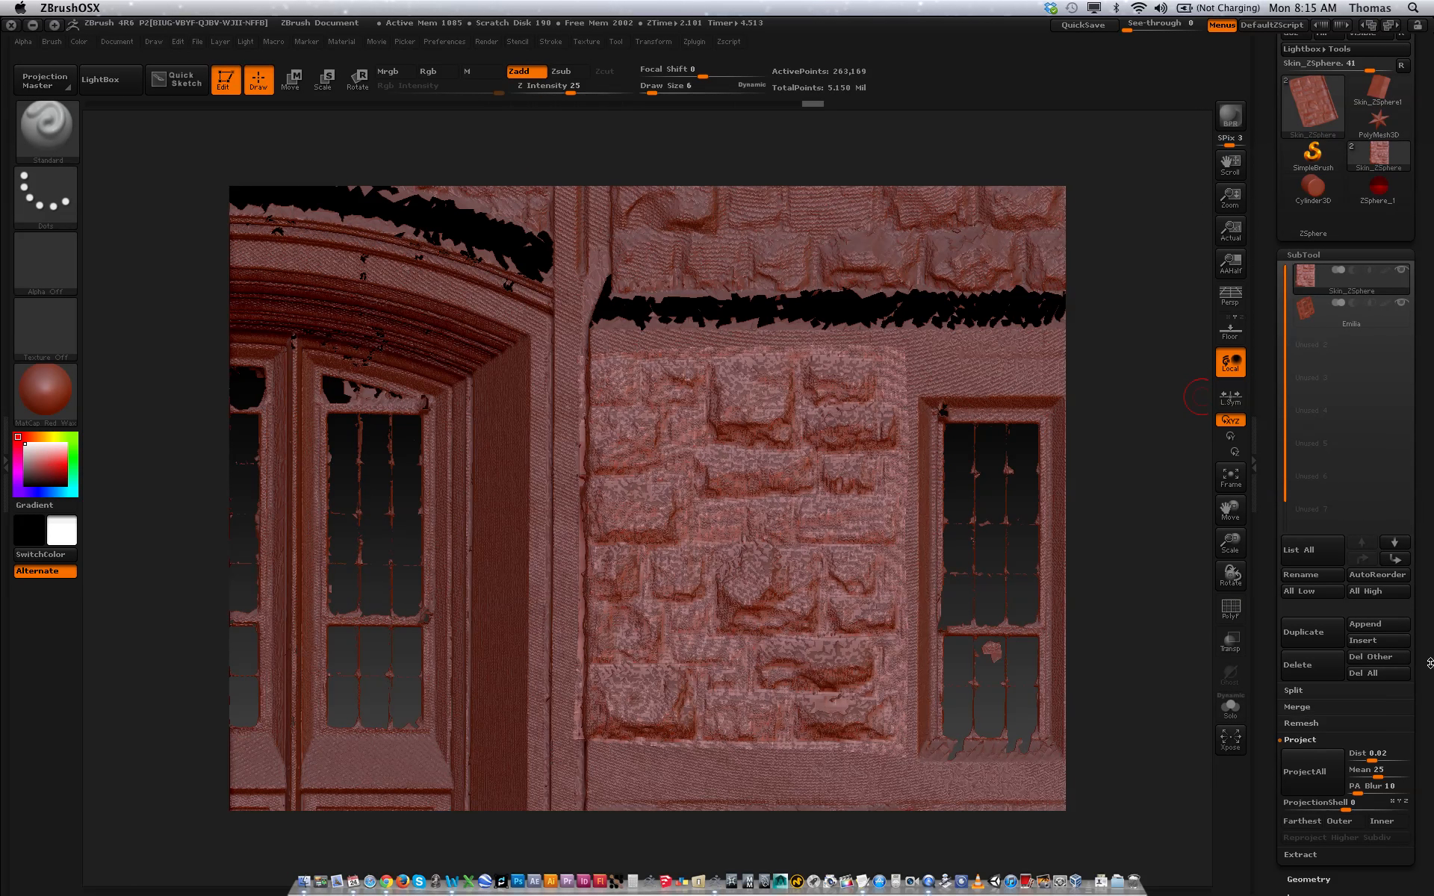
pyautogui.click(1326, 778)
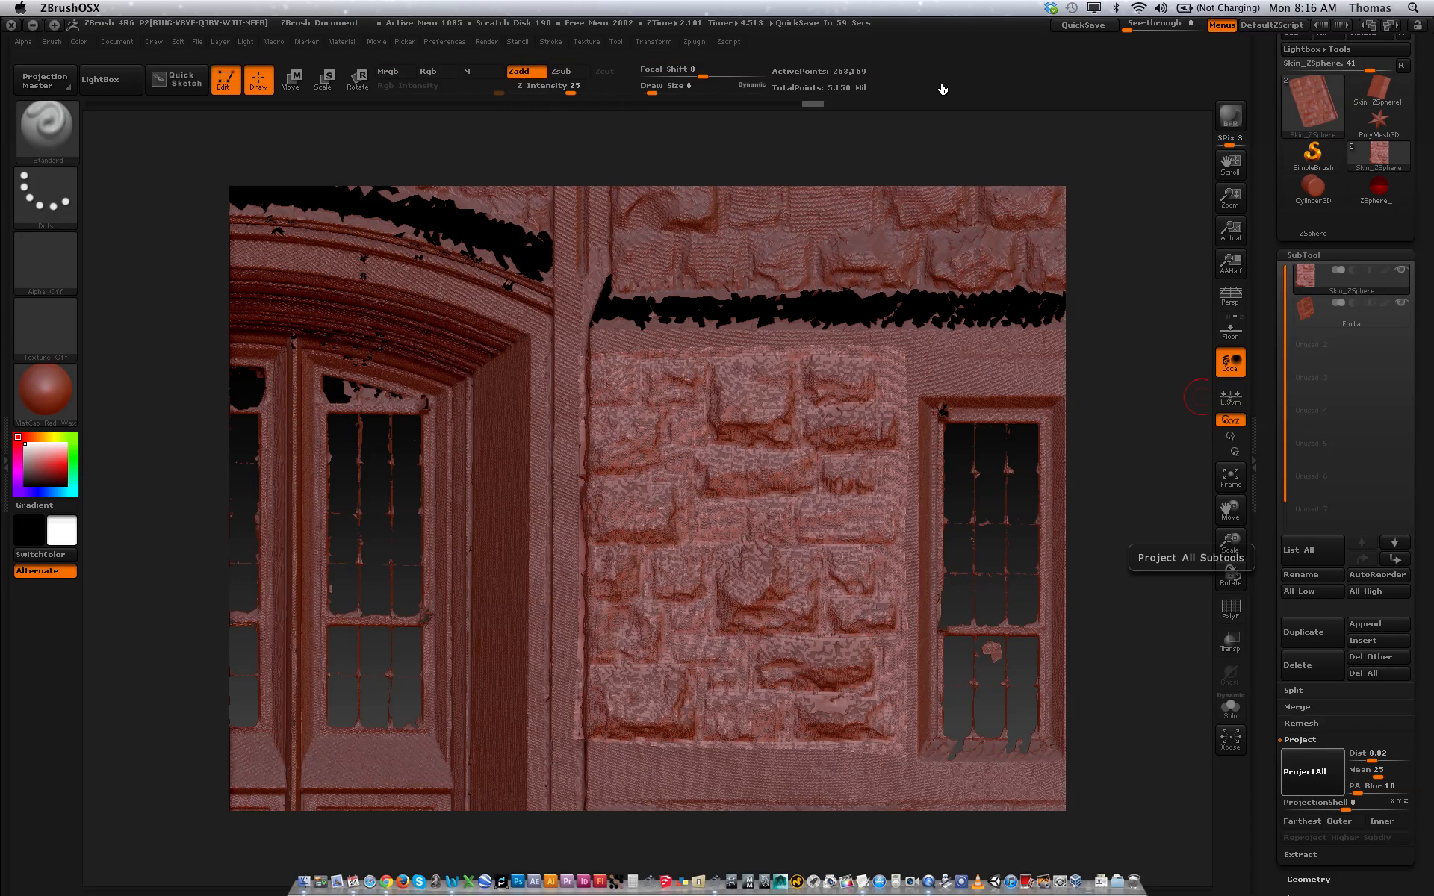
# - Subdivide the Skin_ZSphere wall mesh to level 9 and hide the scanned building subtool to inspect the wall alone
pyautogui.hotkey('ctrl', 'd')
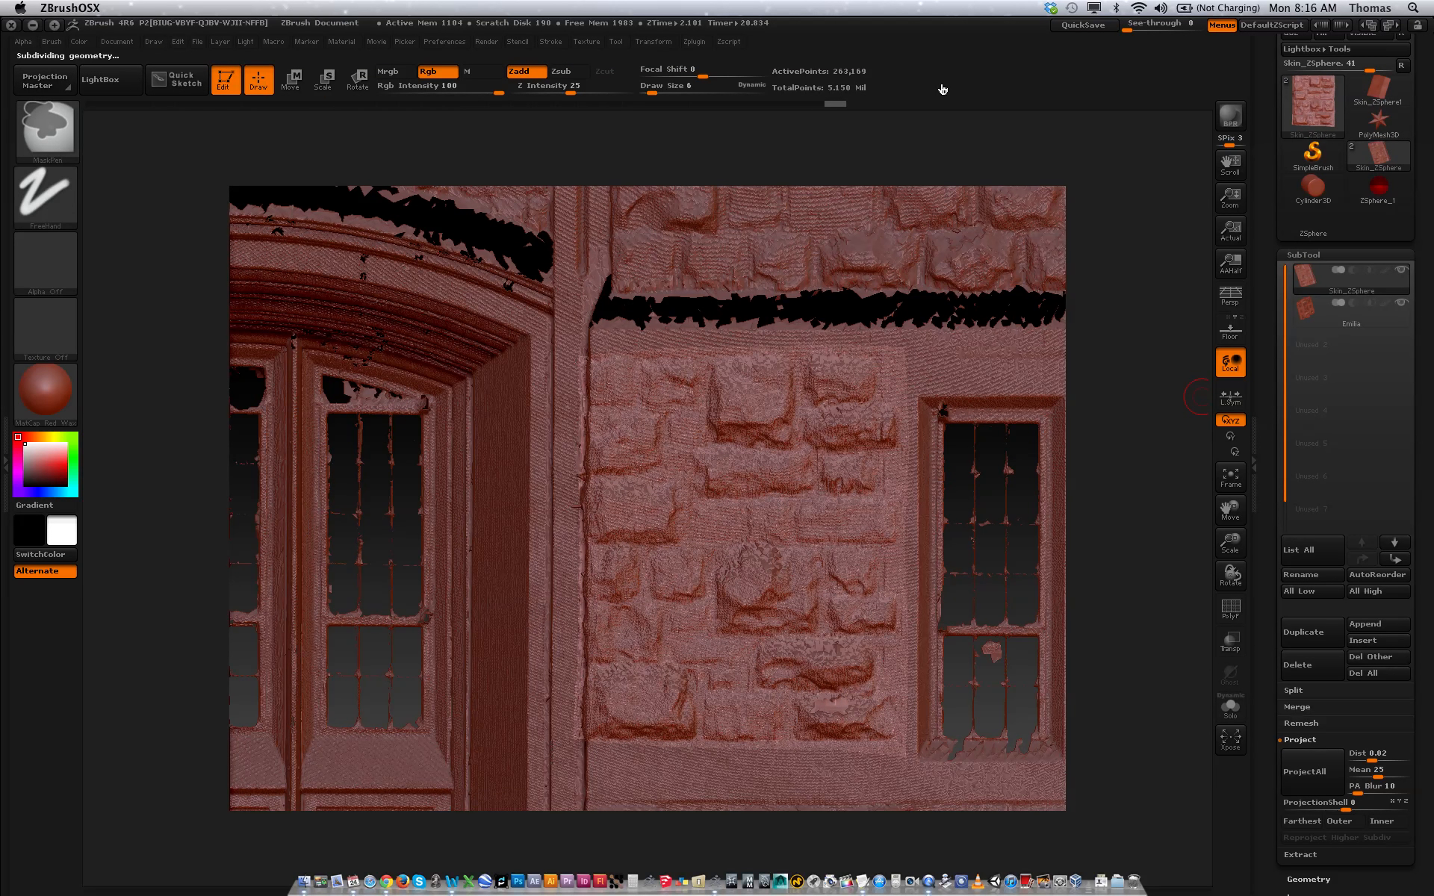
pyautogui.moveTo(1420, 447); pyautogui.dragTo(1422, 345)
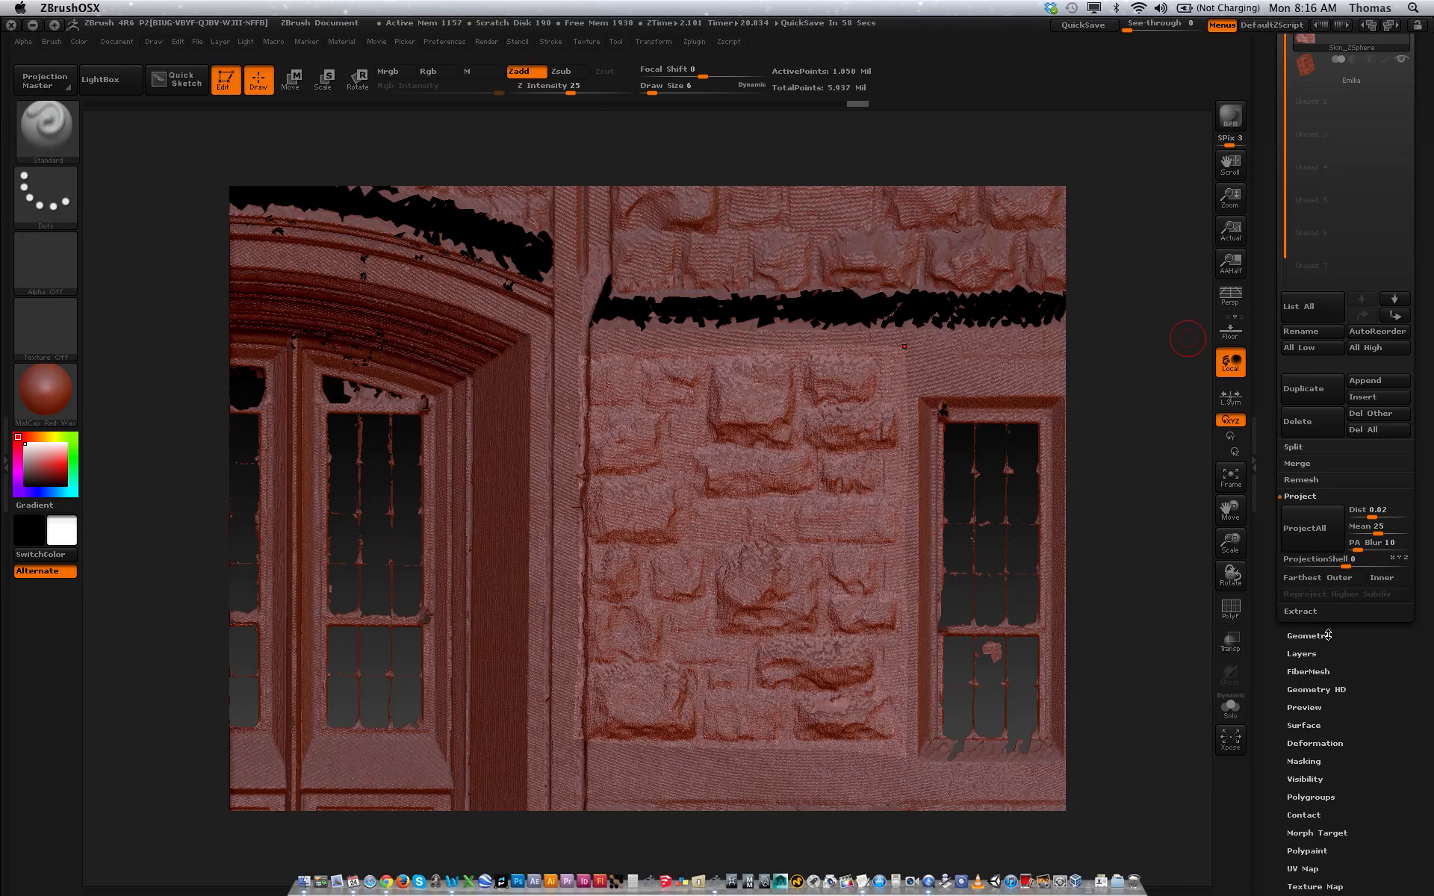
pyautogui.click(1400, 65)
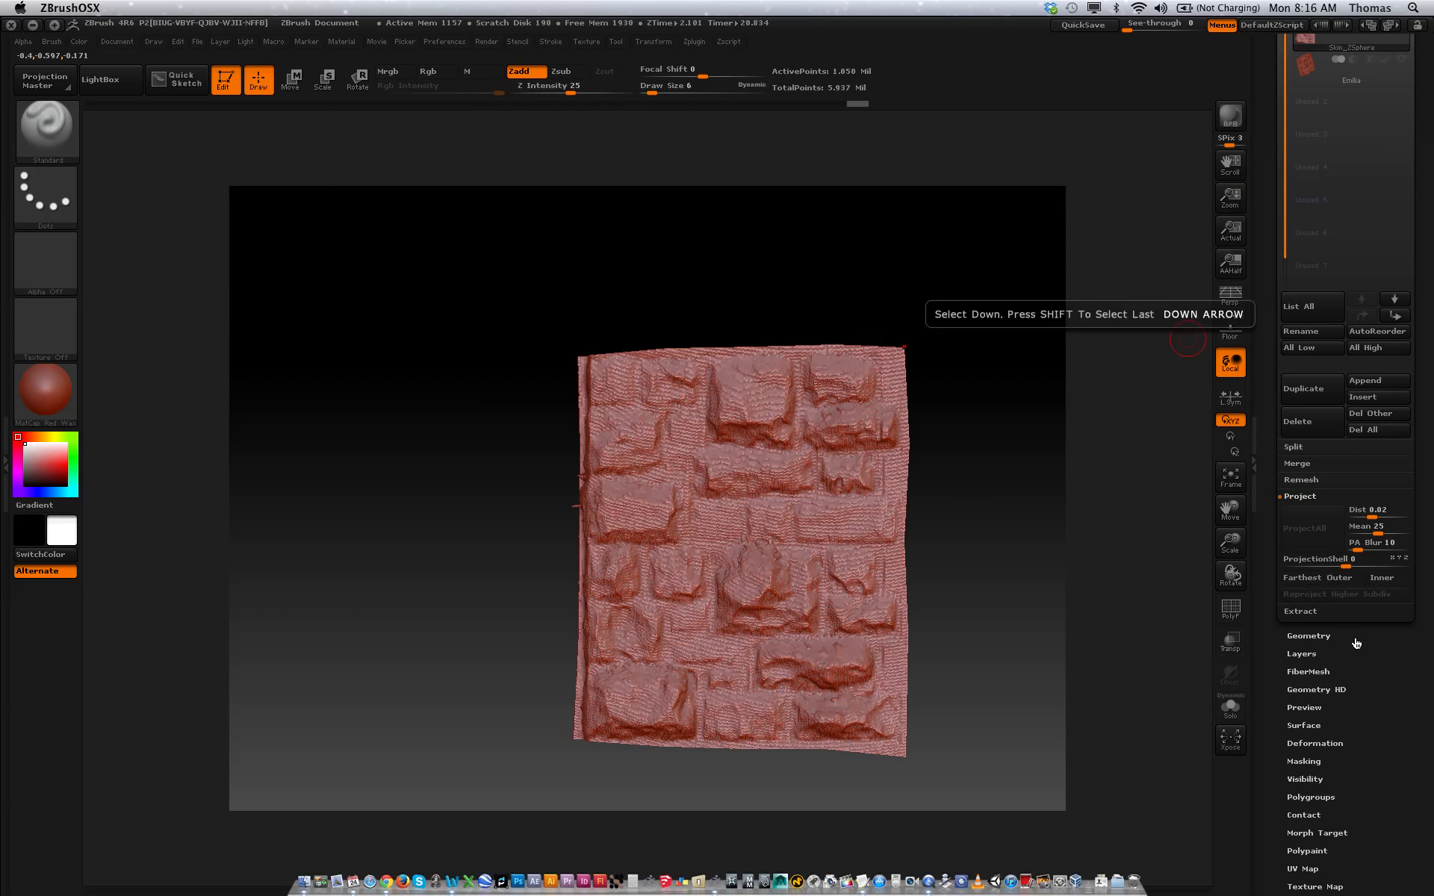
pyautogui.moveTo(989, 527); pyautogui.dragTo(978, 571)
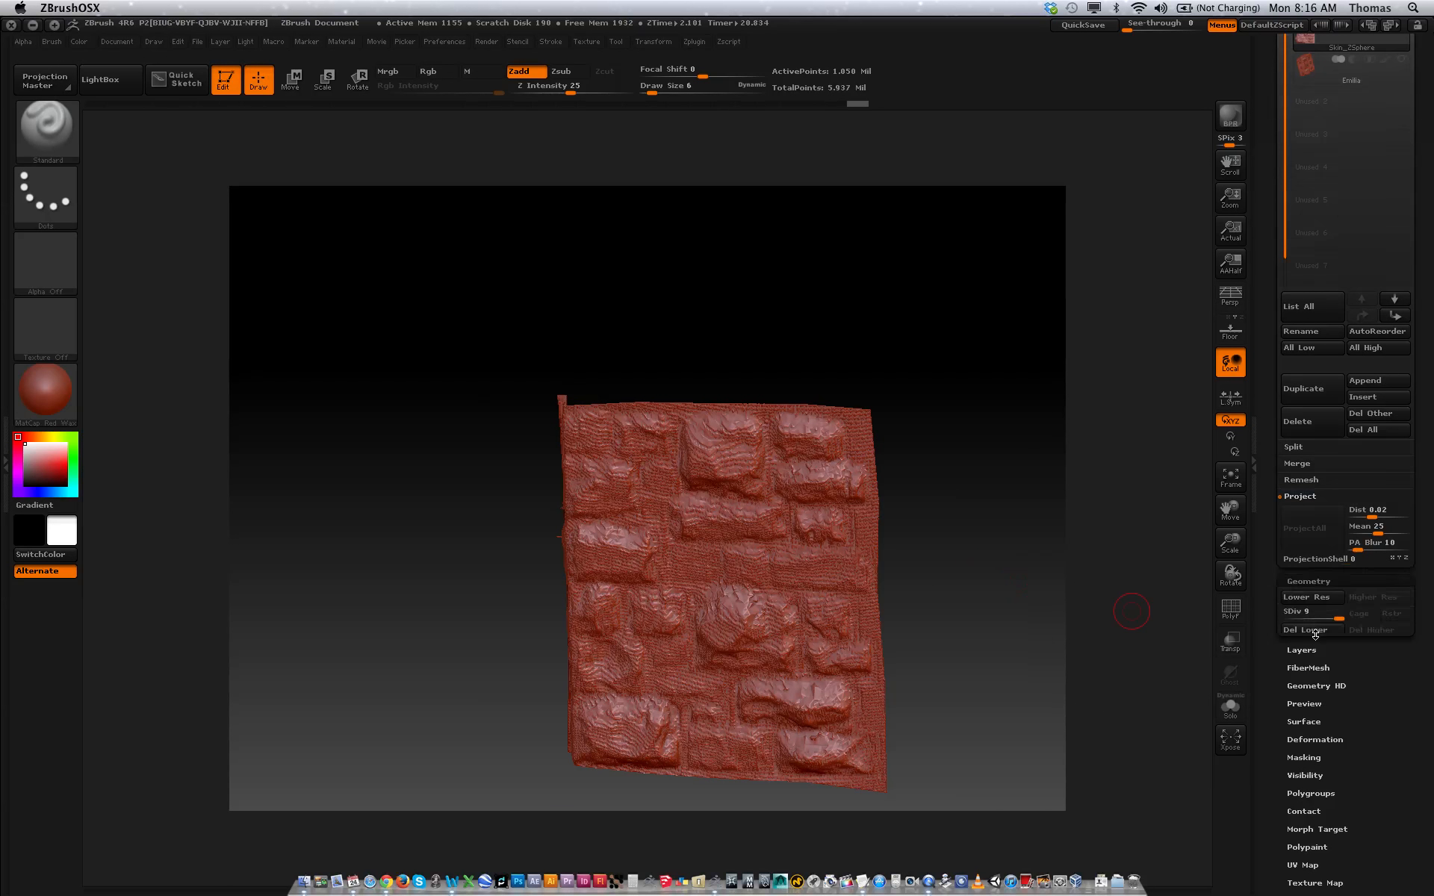
# - Step the Skin_ZSphere wall mesh down from subdivision level 9 to its coarse levels to examine the low-resolution forms
pyautogui.click(1313, 635)
pyautogui.scroll(5, 1430, 305)
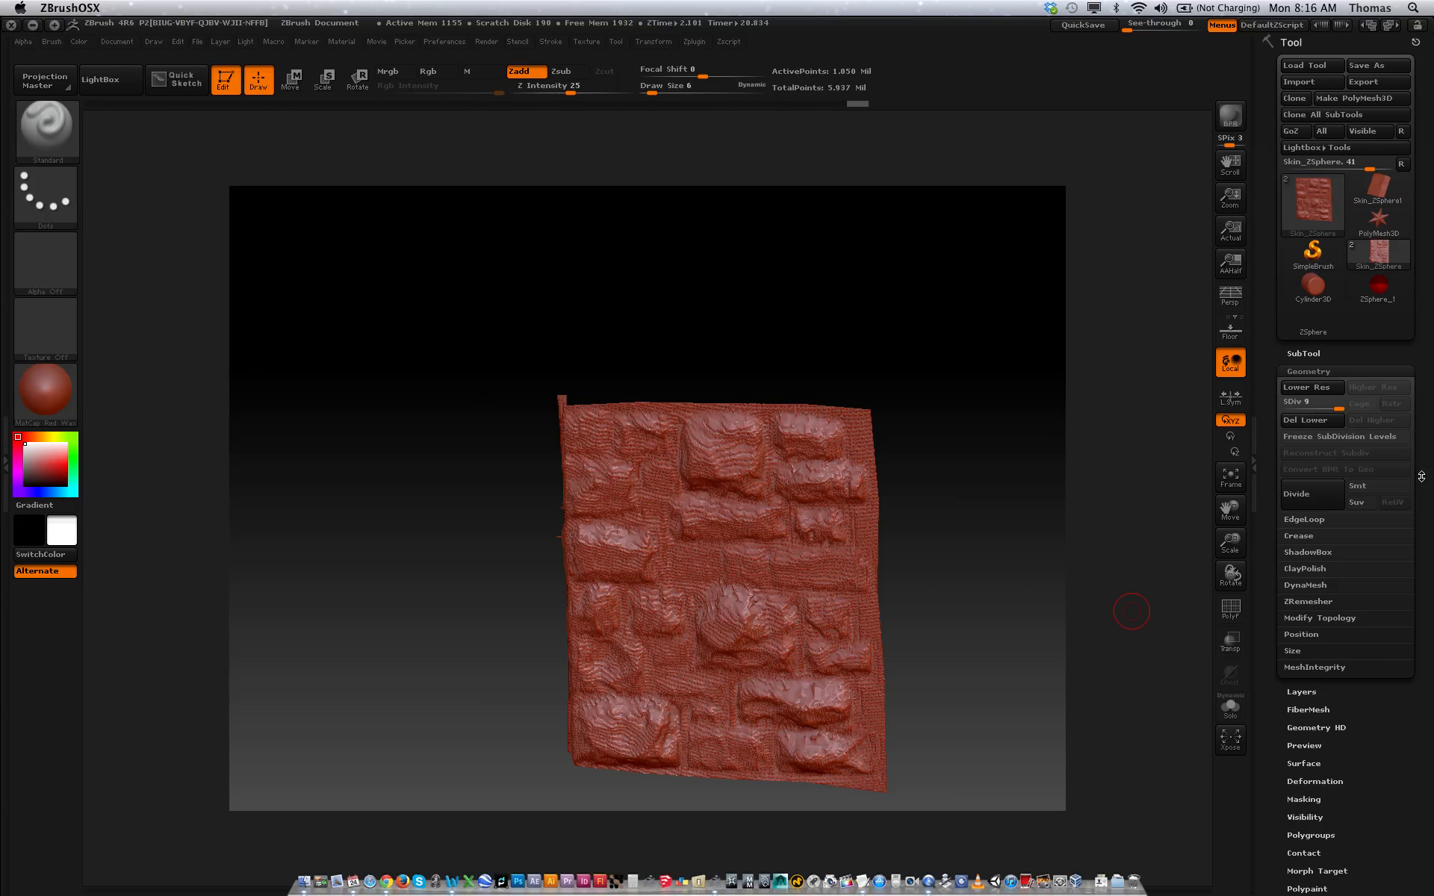
pyautogui.hotkey('shift', 'd')
pyautogui.hotkey('shift', 'd')
pyautogui.hotkey('shift', 'd')
pyautogui.hotkey('shift', 'd')
pyautogui.hotkey('shift', 'd')
pyautogui.hotkey('shift', 'd')
pyautogui.hotkey('shift', 'd')
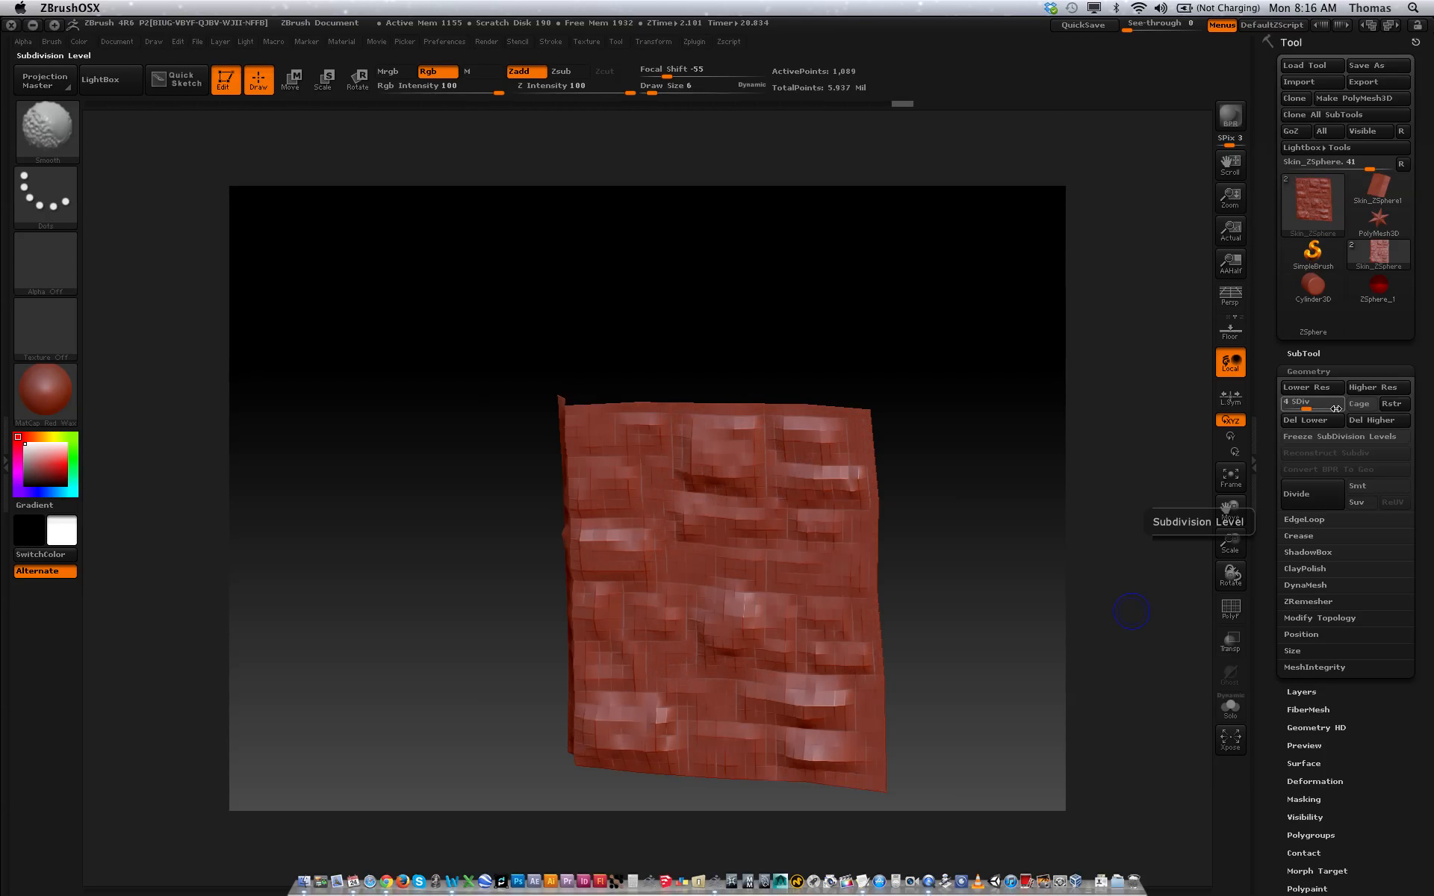
# - Step the wall mesh back up through its subdivision levels to level 9, examining how the stonework detail builds
pyautogui.press('d')
pyautogui.press('d')
pyautogui.press('d')
pyautogui.press('d')
pyautogui.press('d')
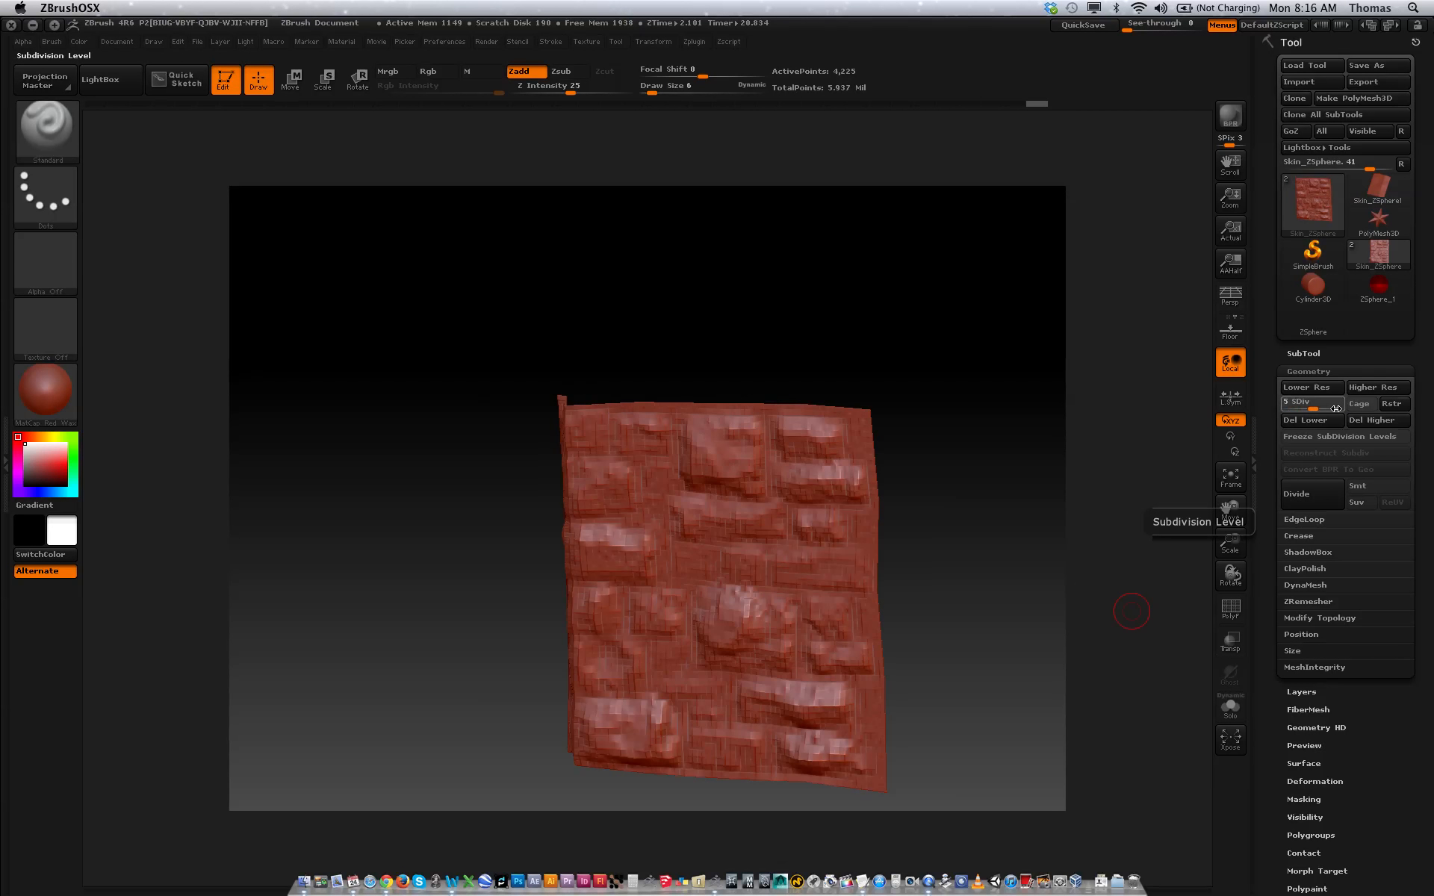
pyautogui.press('d')
pyautogui.press('d')
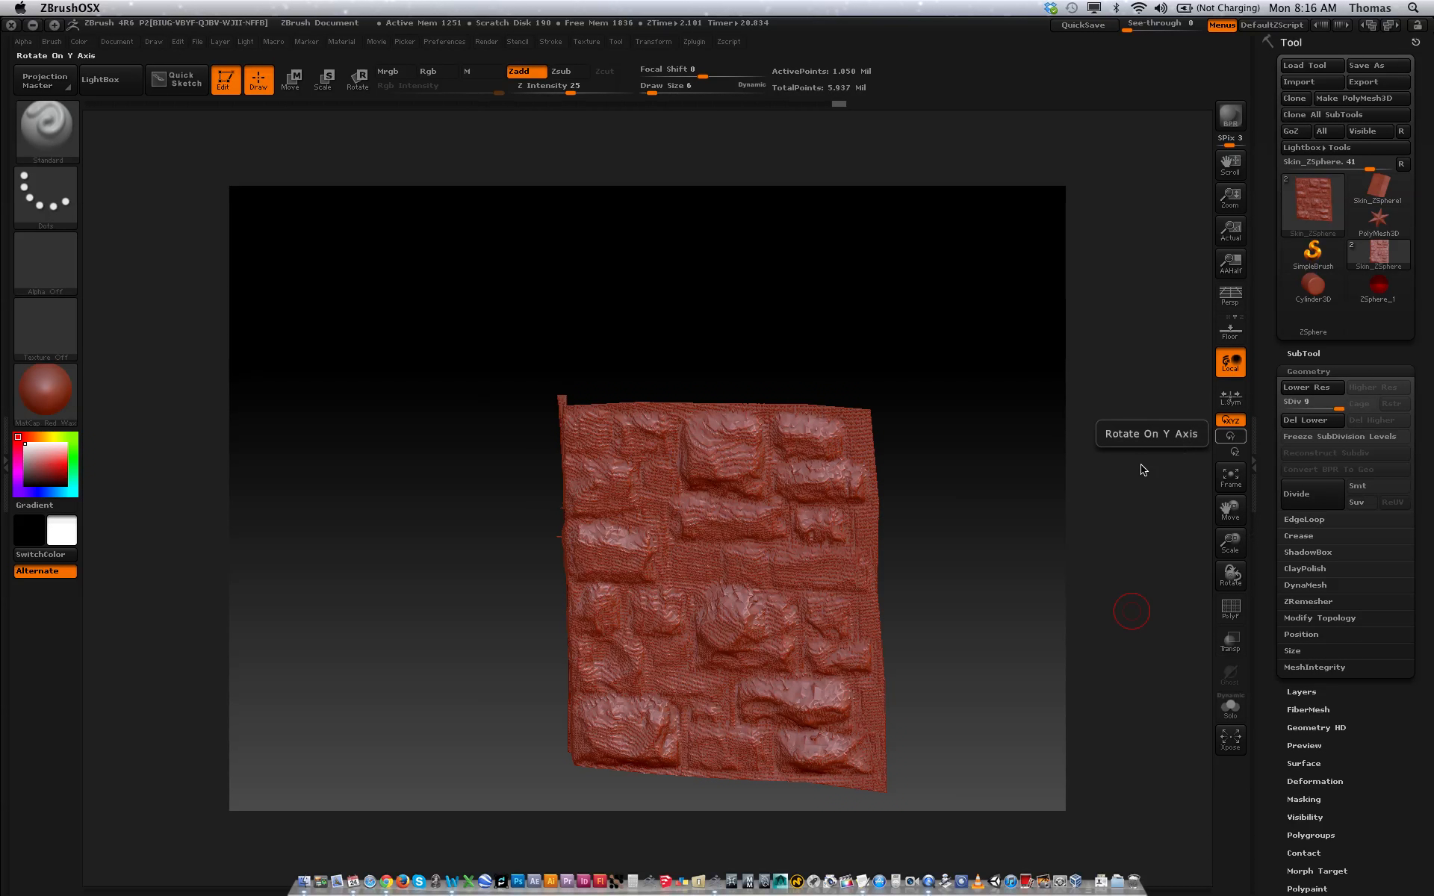
# - Compare the wall's lower stones close-up across the upper subdivision levels, ending at level 6
pyautogui.moveTo(988, 579); pyautogui.dragTo(989, 547)
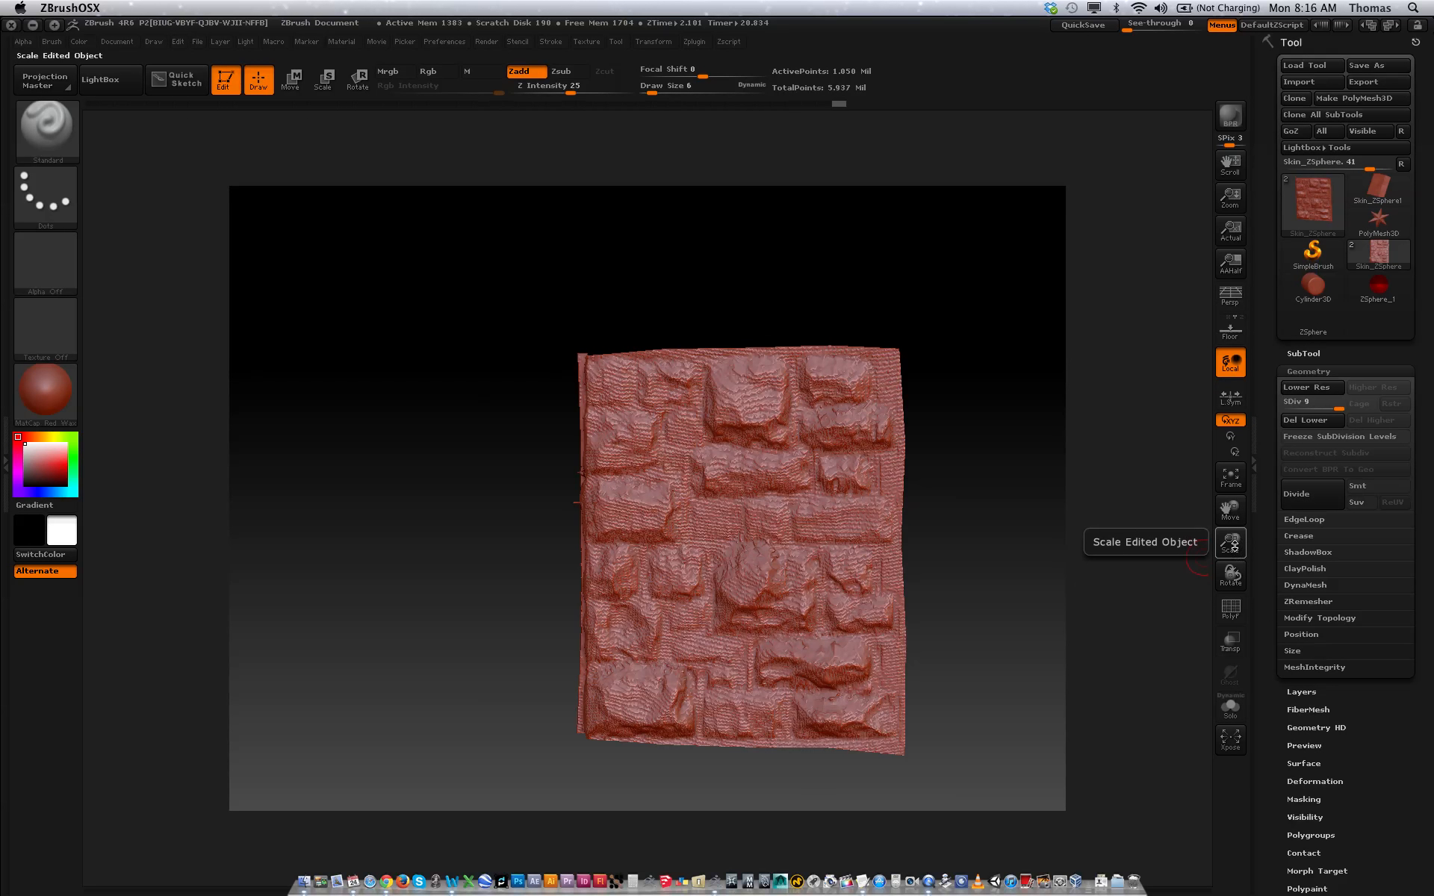
pyautogui.moveTo(1239, 540); pyautogui.dragTo(1236, 573)
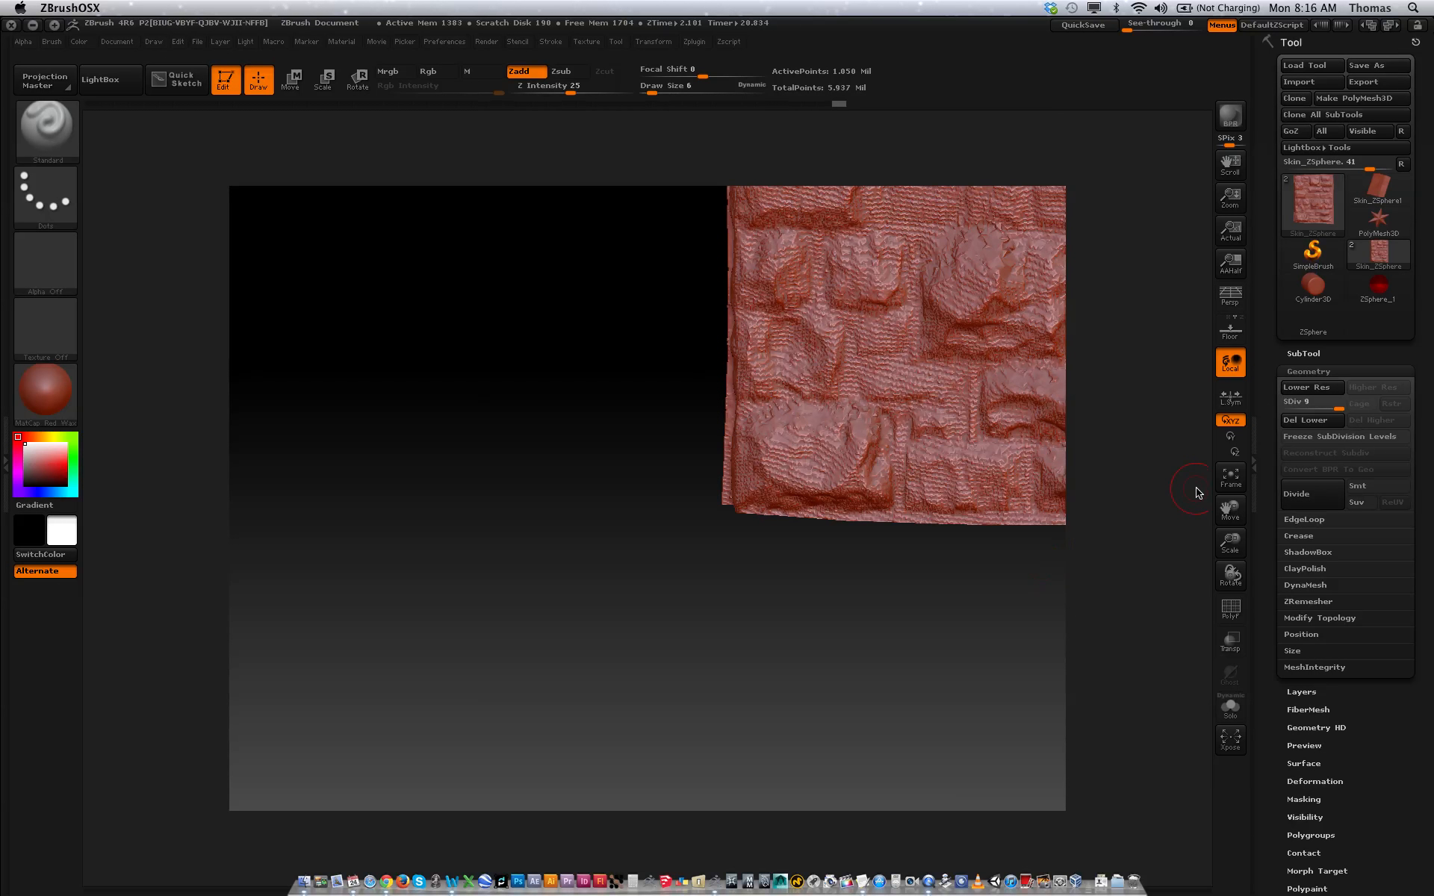
pyautogui.hotkey('shift', 'd')
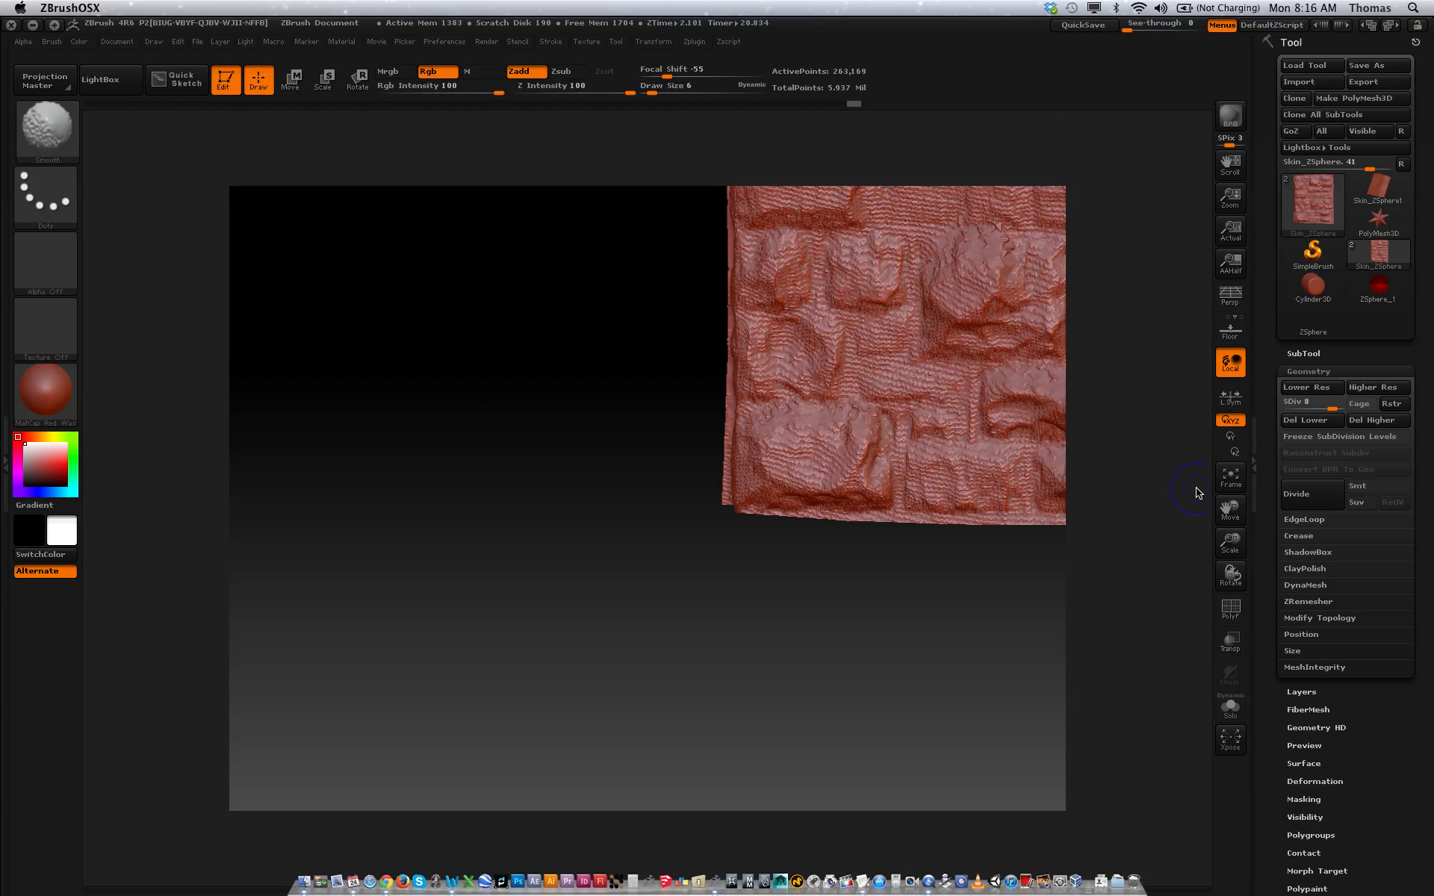
pyautogui.hotkey('shift', 'd')
pyautogui.hotkey('shift', 'd')
pyautogui.press('d')
pyautogui.press('d')
pyautogui.hotkey('shift', 'd')
pyautogui.hotkey('shift', 'd')
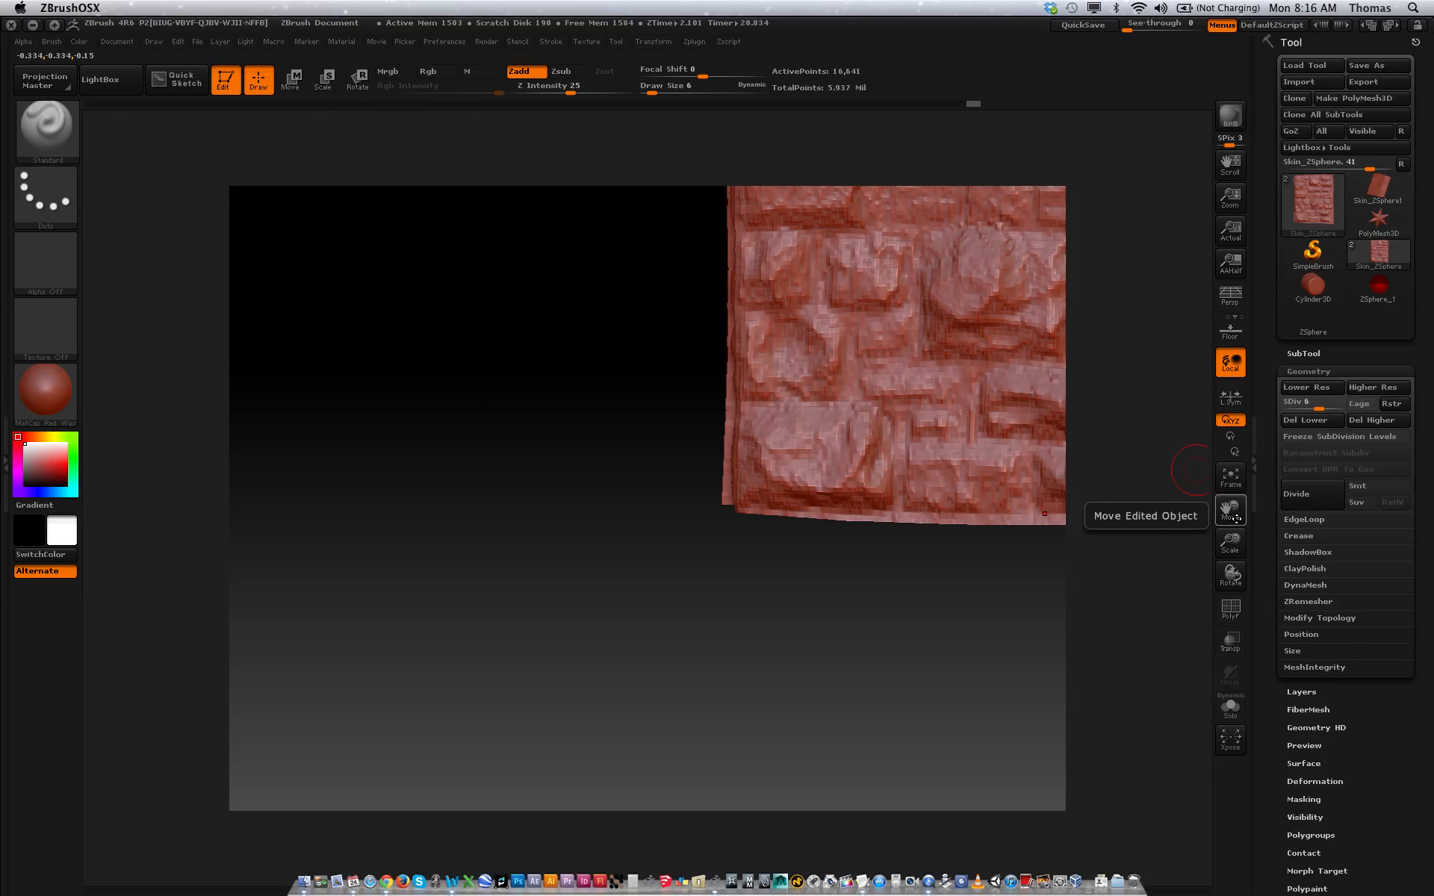
# - Examine the whole wall and its central stones at subdivision level 6, switch to level 9, and frame the mesh
pyautogui.moveTo(957, 581); pyautogui.dragTo(1045, 567)
pyautogui.click(1231, 476)
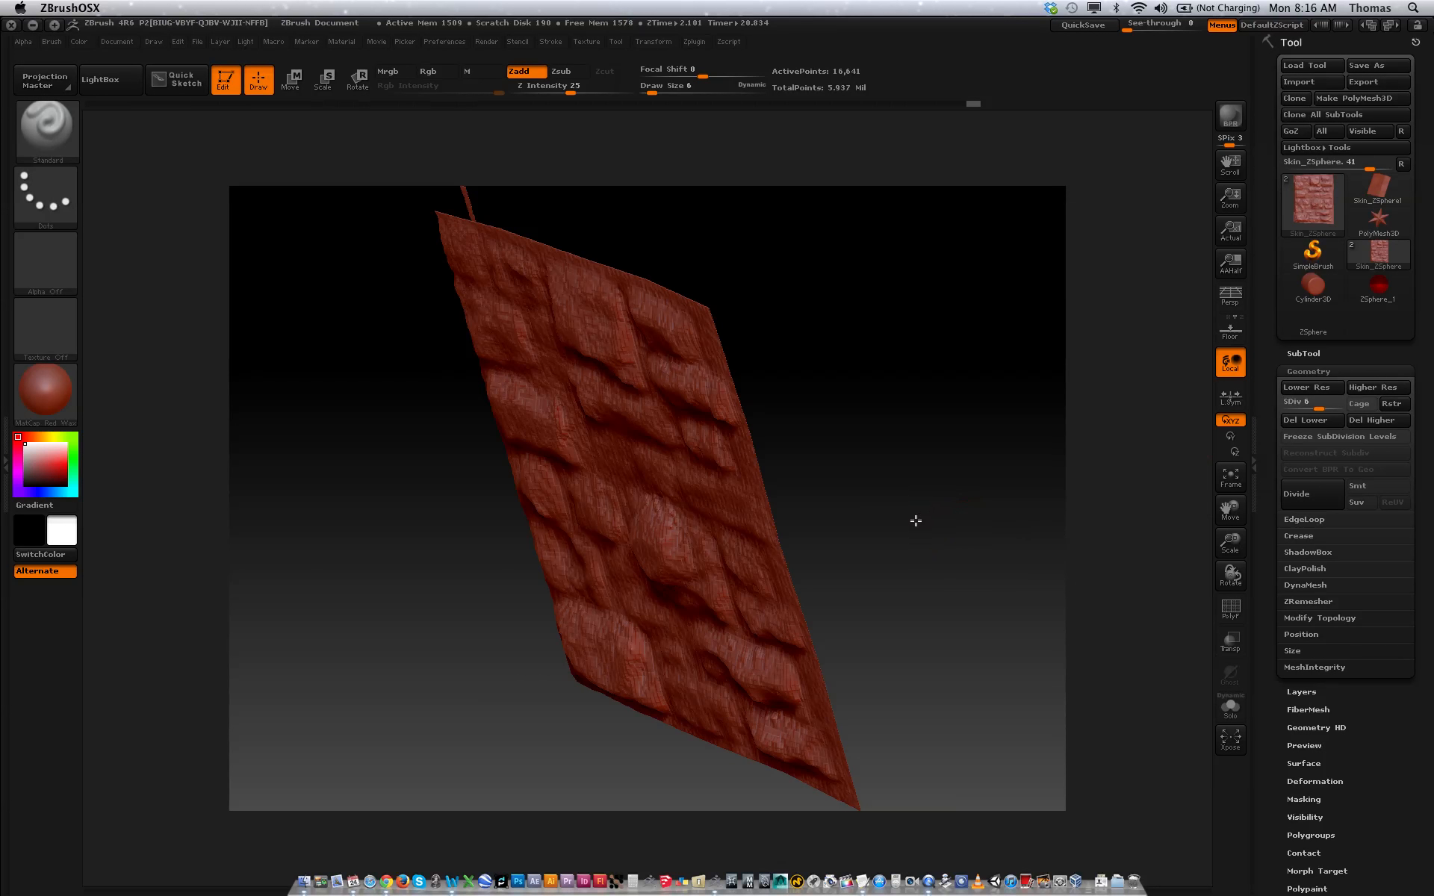
pyautogui.moveTo(916, 518); pyautogui.dragTo(1112, 524)
pyautogui.moveTo(1230, 543); pyautogui.dragTo(1256, 671)
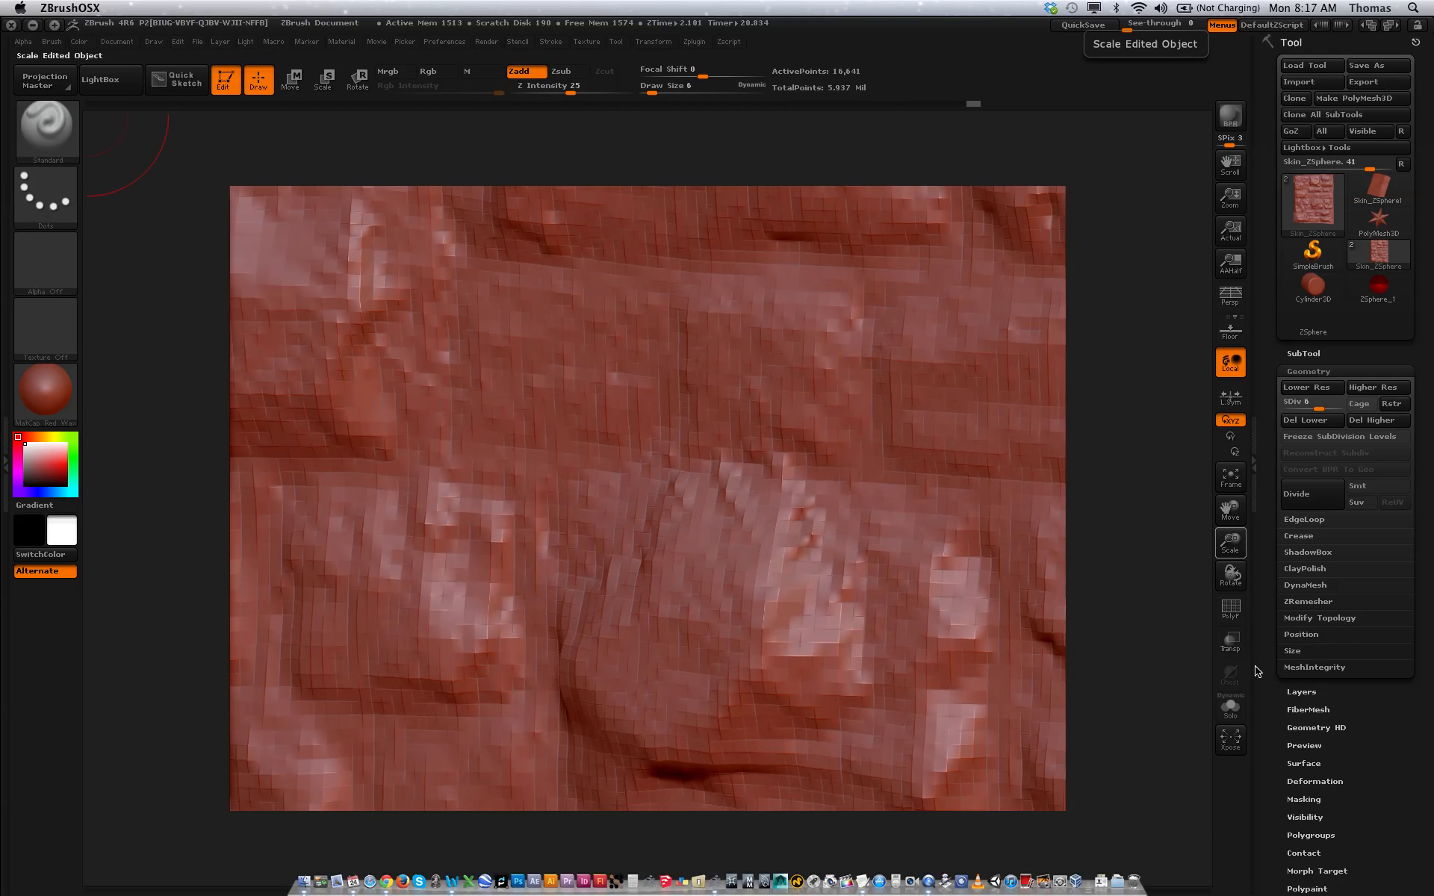
pyautogui.press('d')
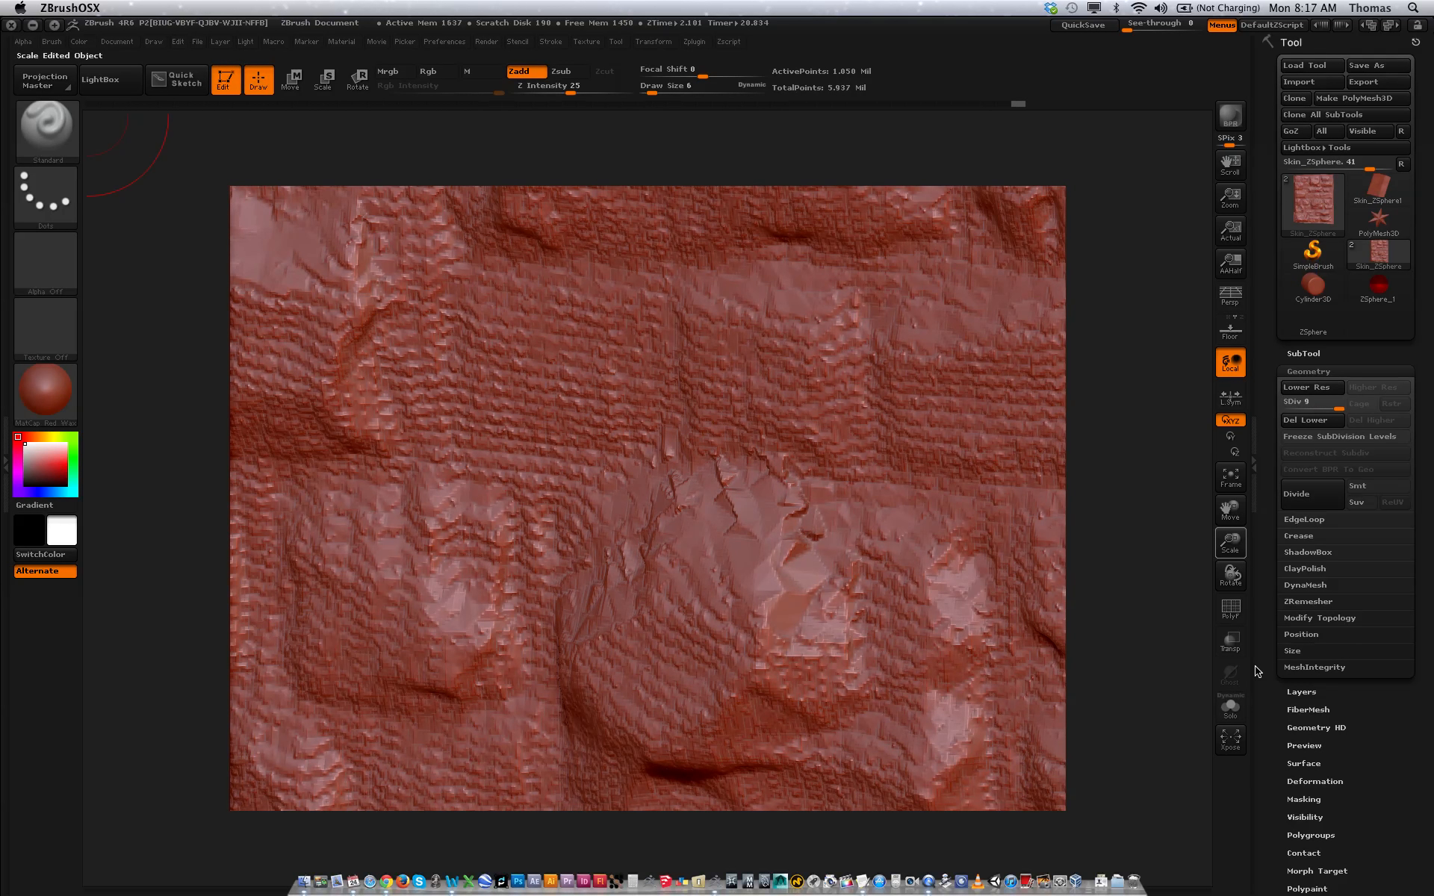
pyautogui.press('f')
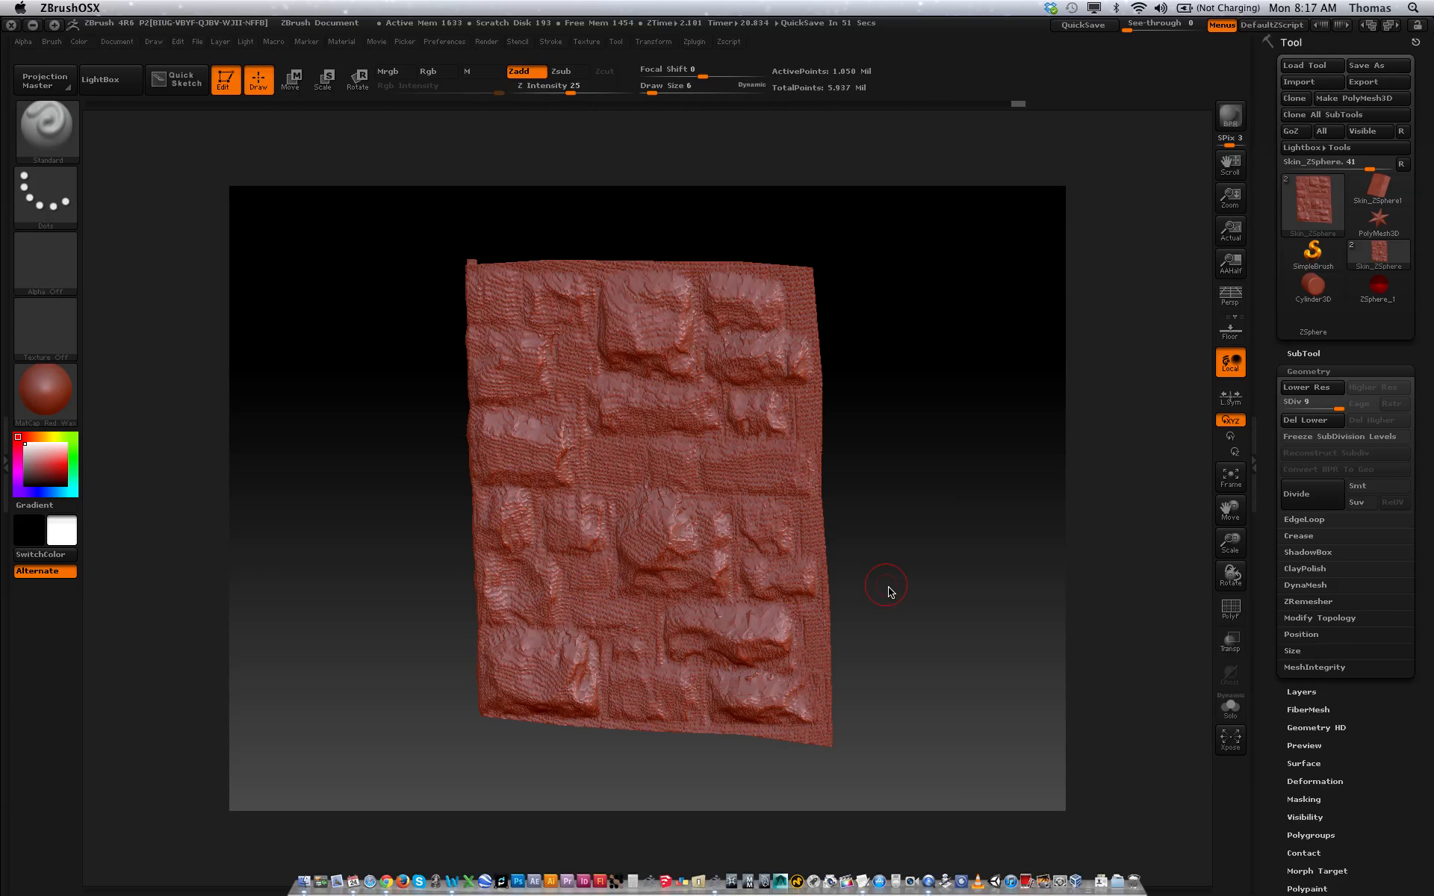
# - Change the wall's material from MatCap Red Wax to SkinShade4 and inspect the stone relief
pyautogui.moveTo(903, 586)
pyautogui.mouseDown()
pyautogui.moveTo(912, 547)
pyautogui.moveTo(897, 543)
pyautogui.moveTo(888, 577)
pyautogui.mouseUp()
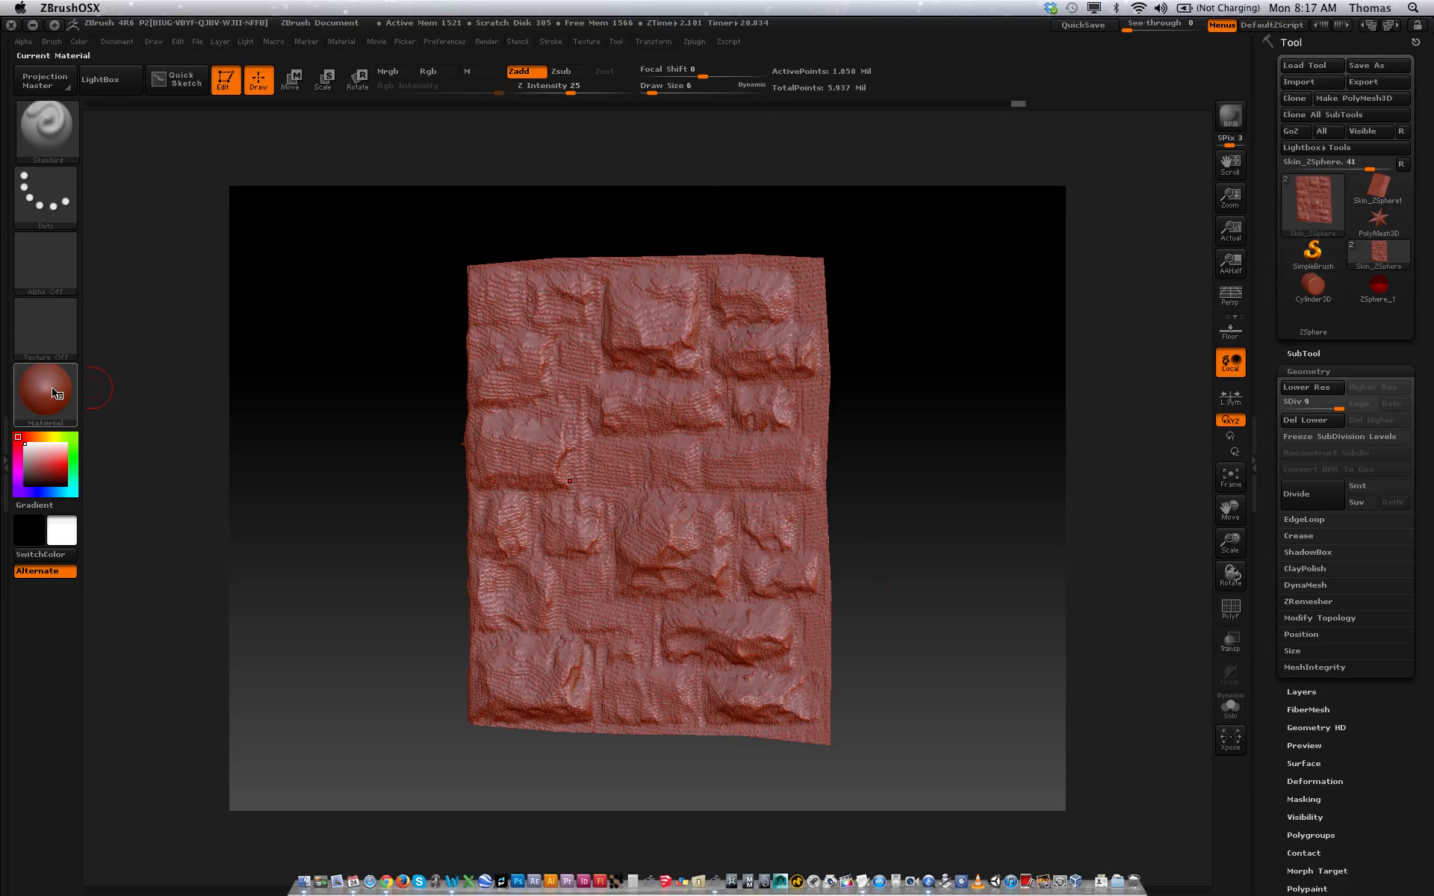
pyautogui.moveTo(54, 392)
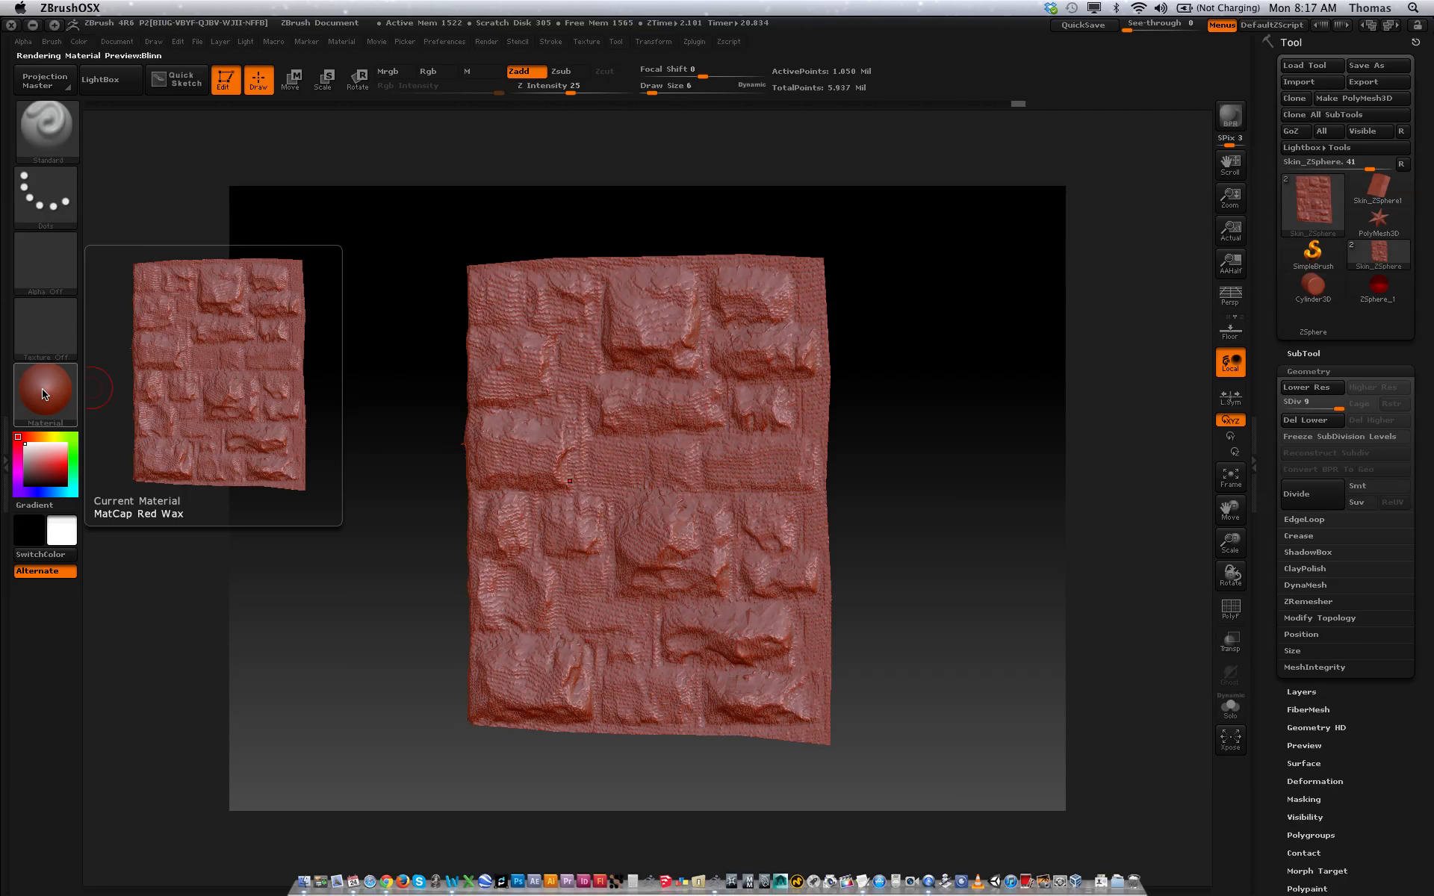
pyautogui.click(45, 393)
pyautogui.click(45, 394)
pyautogui.click(46, 394)
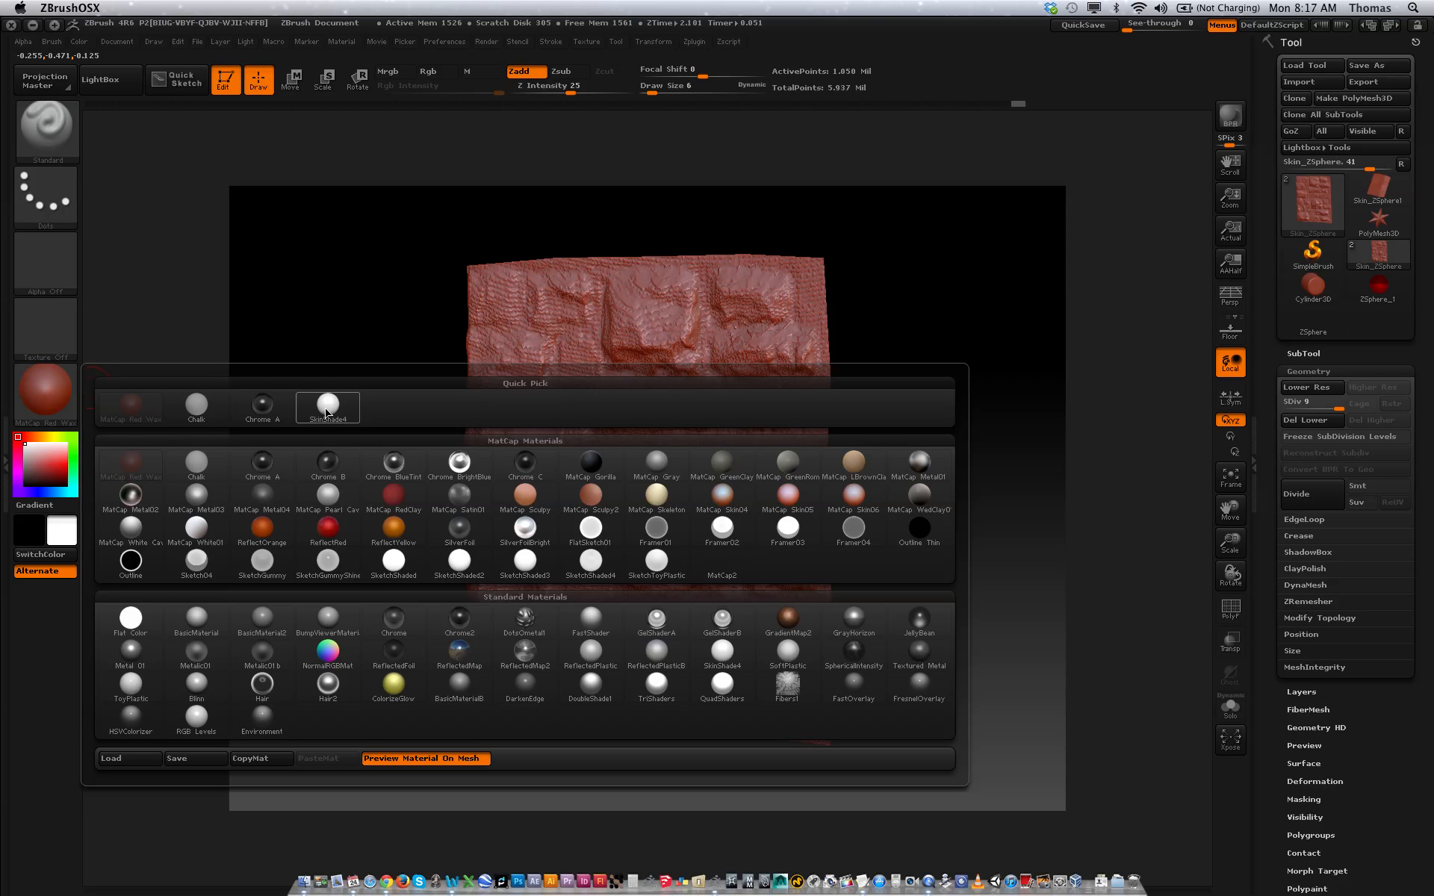
pyautogui.click(326, 410)
pyautogui.moveTo(416, 441)
pyautogui.mouseDown()
pyautogui.moveTo(405, 492)
pyautogui.moveTo(390, 497)
pyautogui.moveTo(403, 458)
pyautogui.mouseUp()
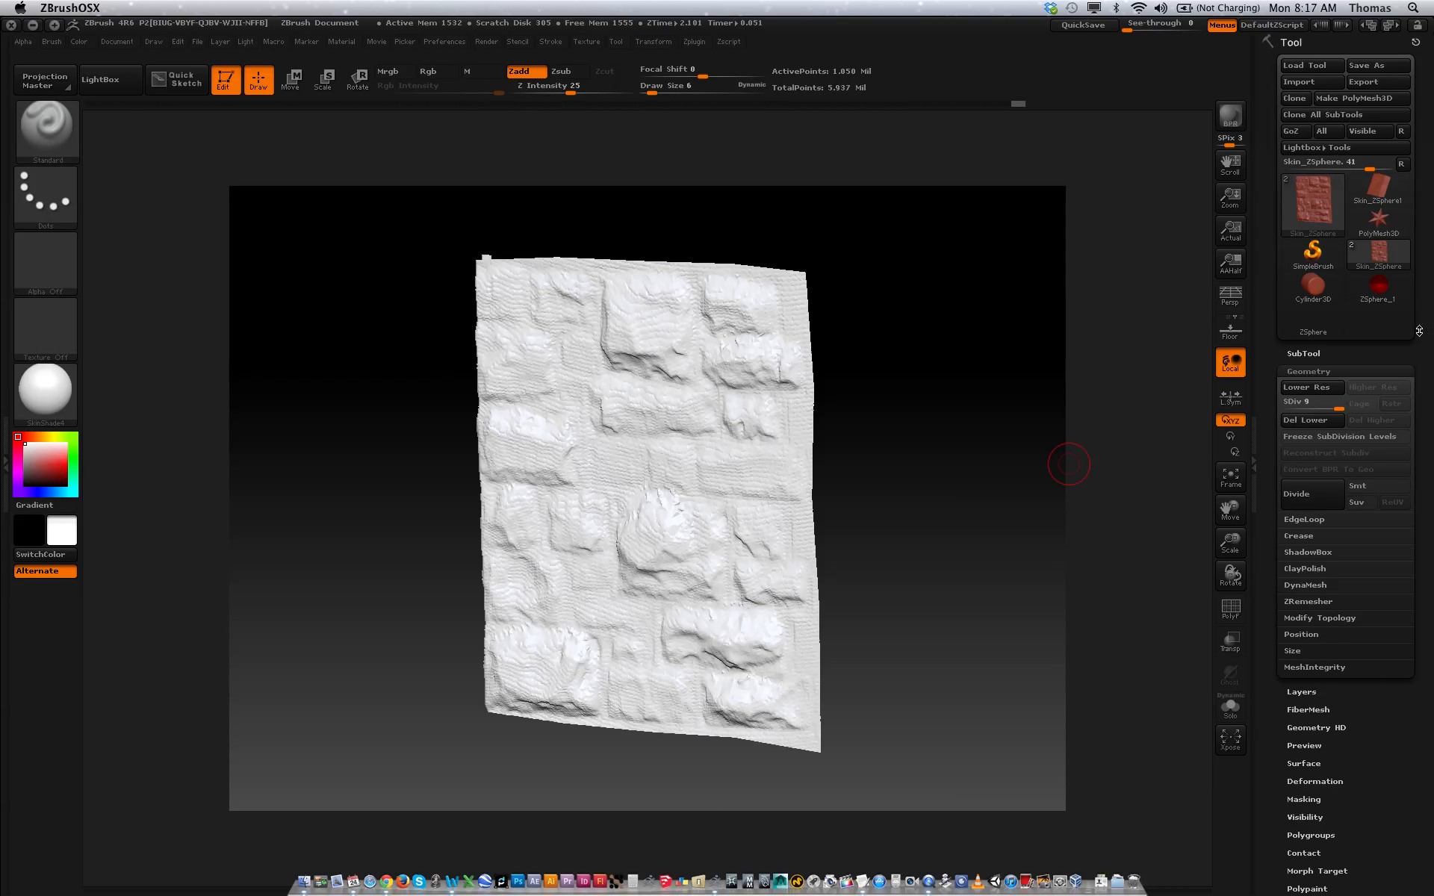
# - Show the scanned building subtool again and examine the projected wall section in place on the complete facade
pyautogui.click(1326, 359)
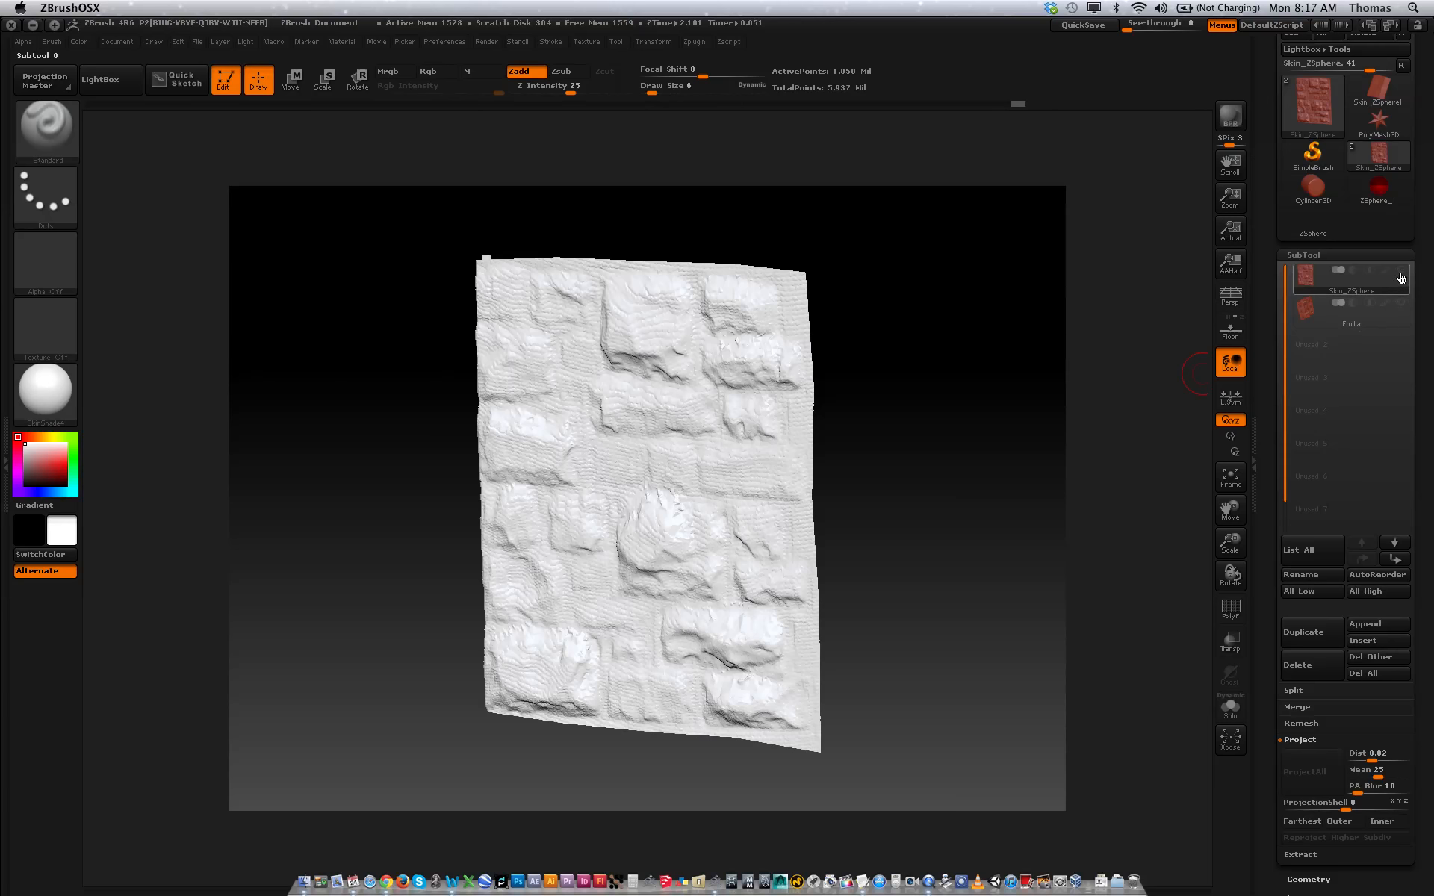
pyautogui.click(1403, 304)
pyautogui.click(1402, 307)
pyautogui.click(1404, 305)
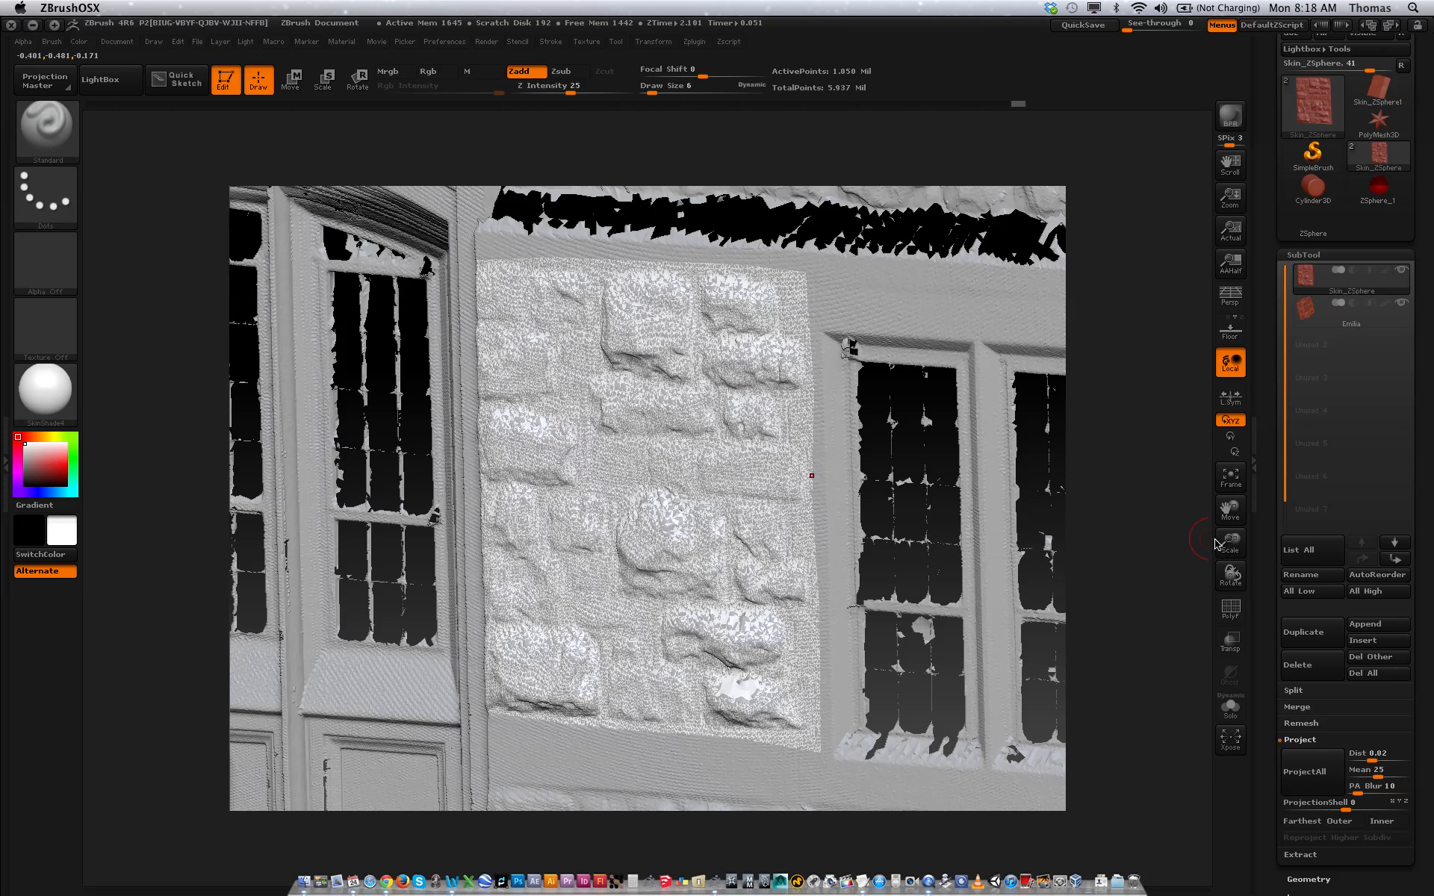
pyautogui.press('f')
pyautogui.moveTo(1024, 602); pyautogui.dragTo(1005, 575)
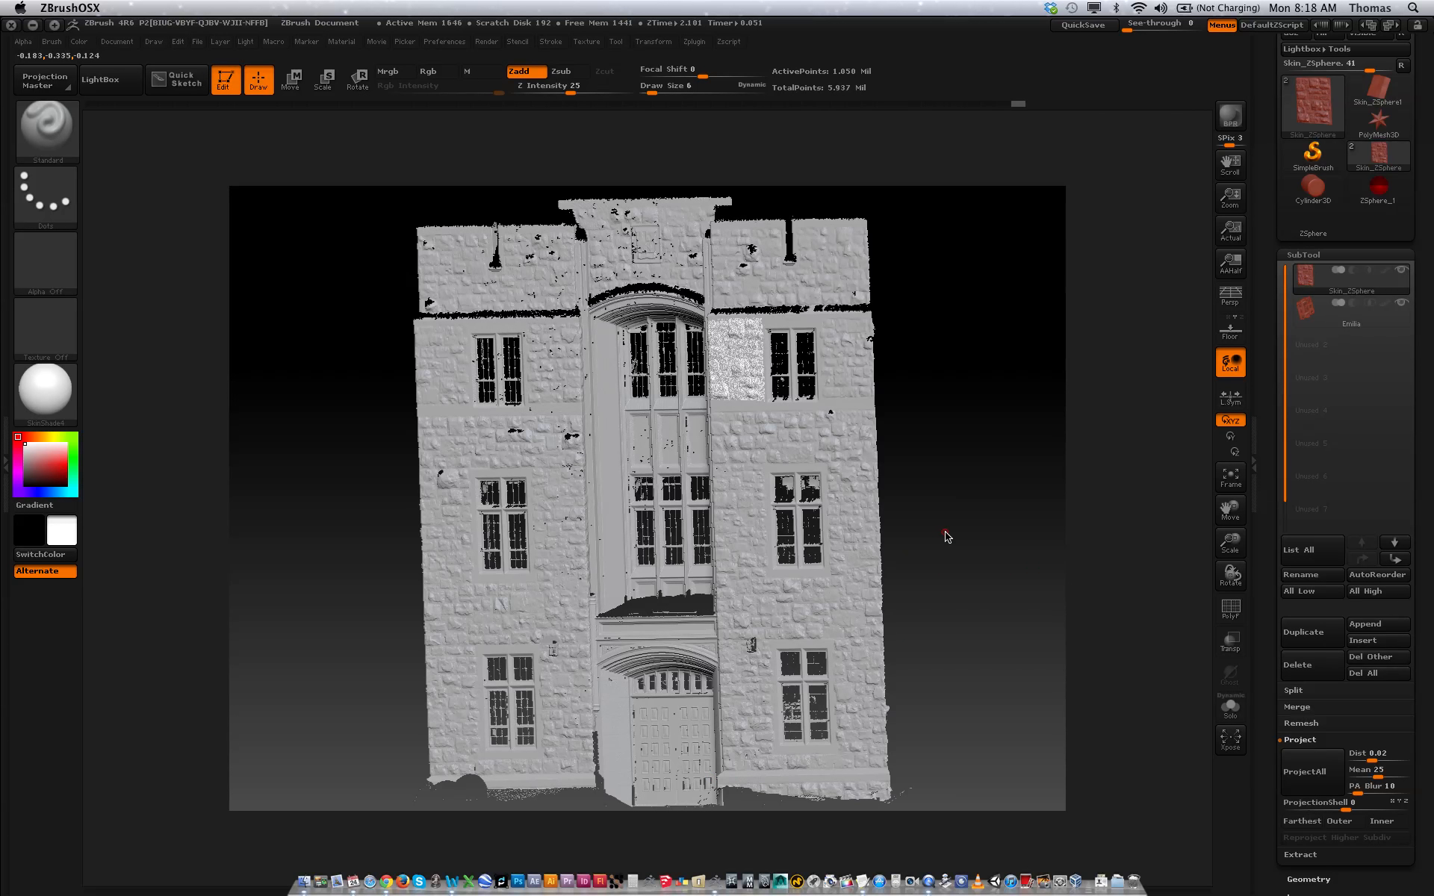
pyautogui.moveTo(944, 535)
pyautogui.mouseDown()
pyautogui.moveTo(1002, 538)
pyautogui.moveTo(968, 536)
pyautogui.mouseUp()
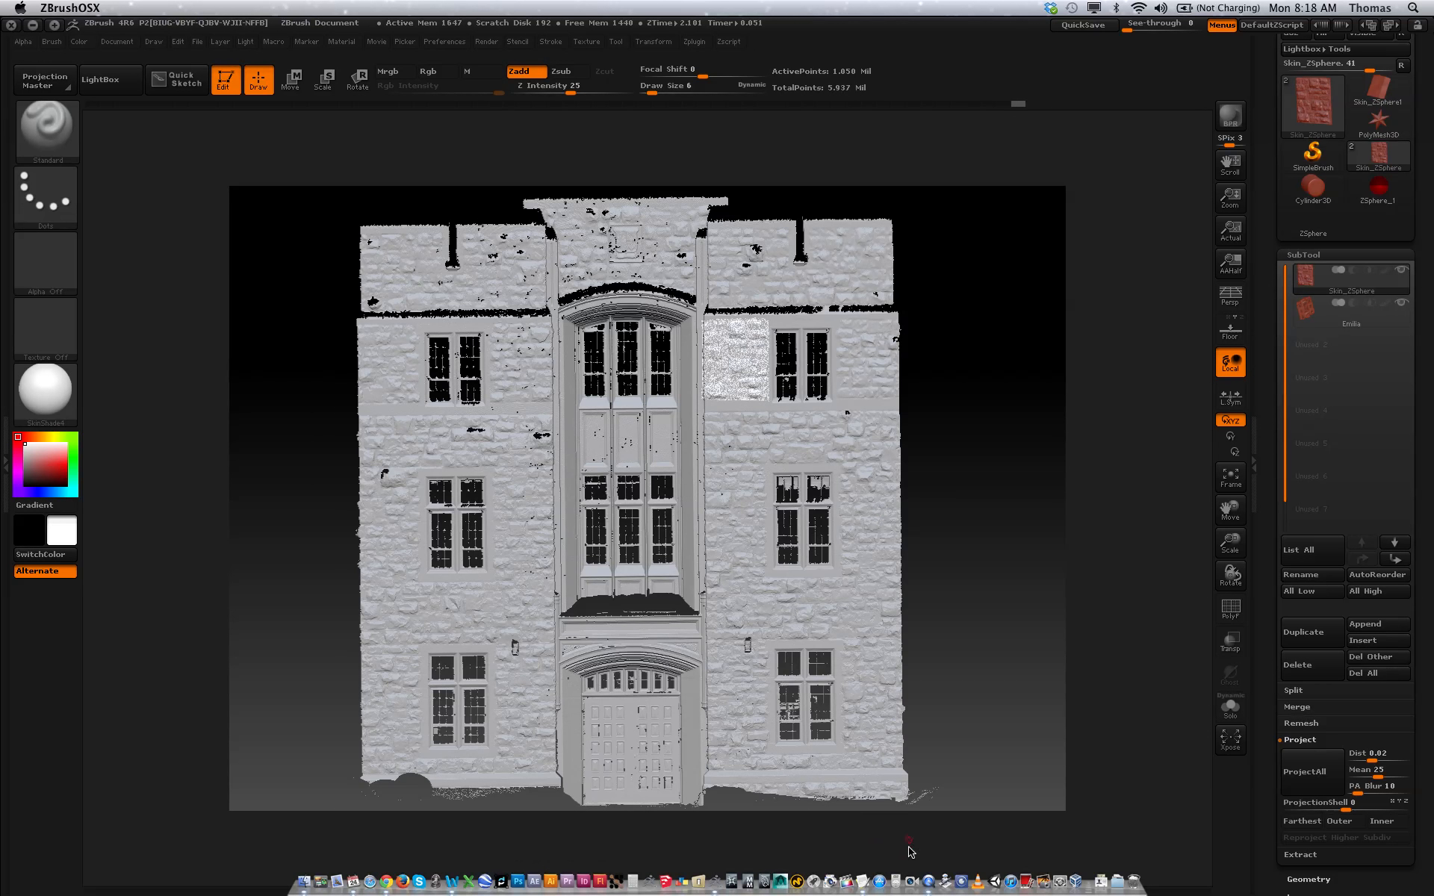
pyautogui.click(926, 881)
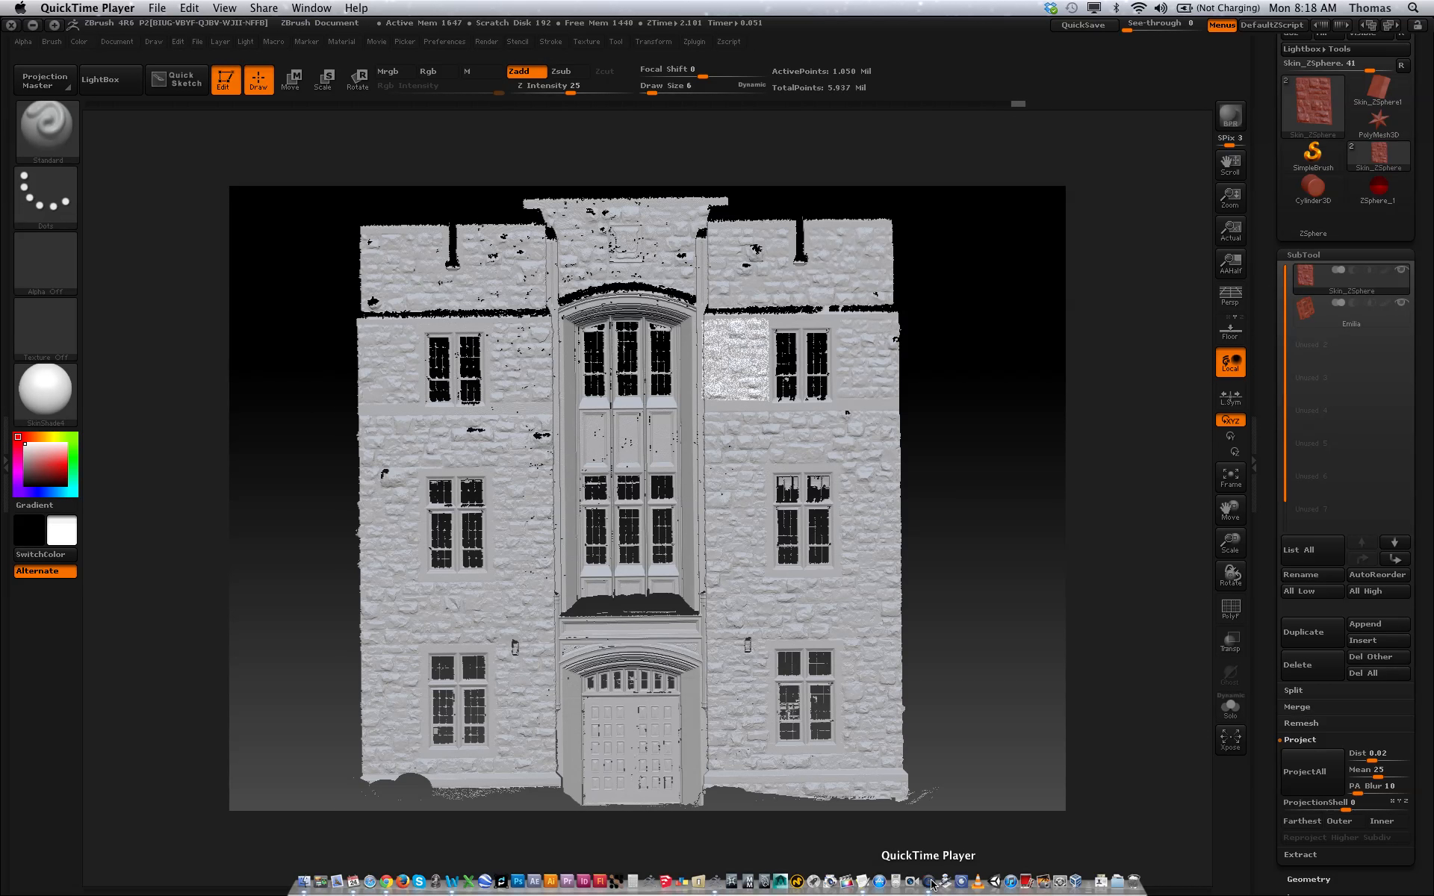